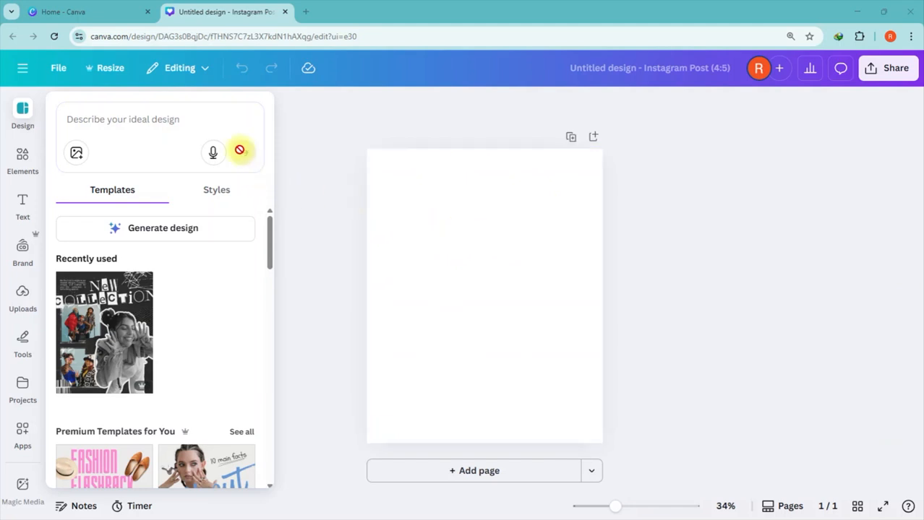
- Search the design elements for "HAPPY MAN"
left_click(17, 166)
left_click(106, 115)
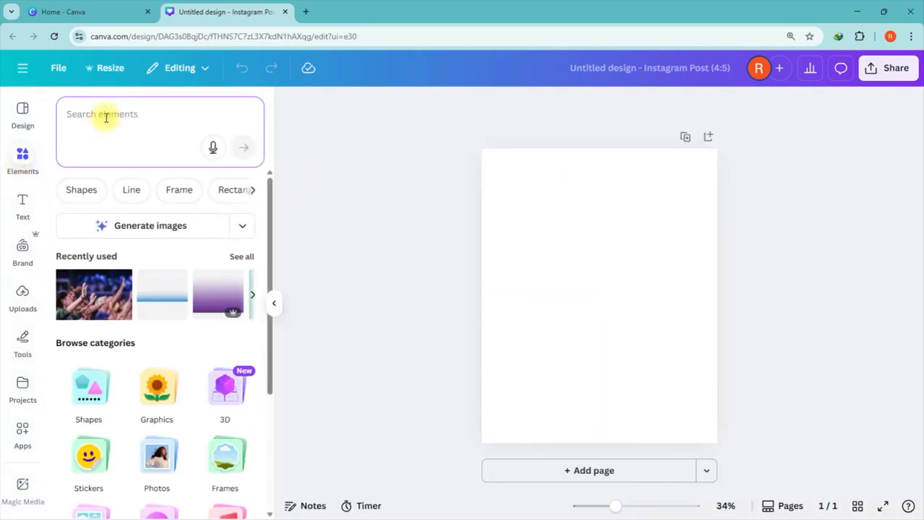
type("H")
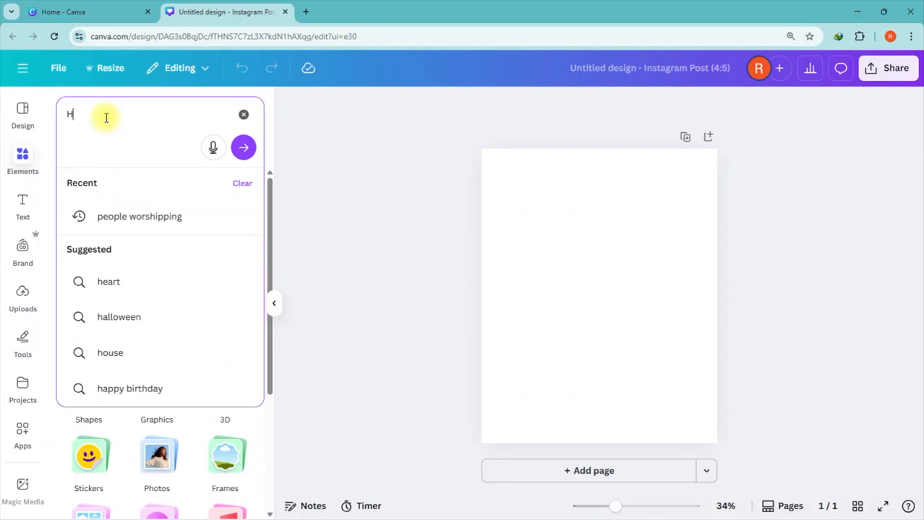
type("APPY MAN")
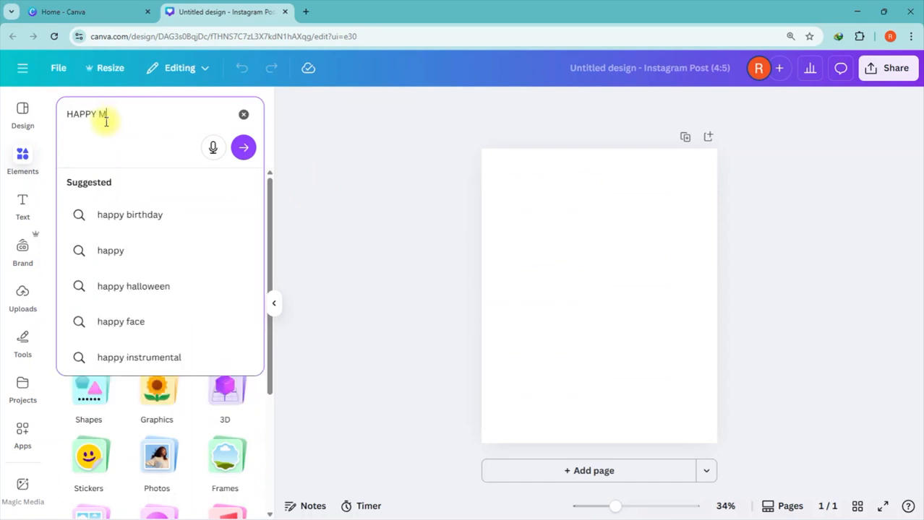
key("Return")
- Browse all photo results and add the photo of the man in a blue polo shirt clenching his fists to the page
scroll(191, 258, "down", 2)
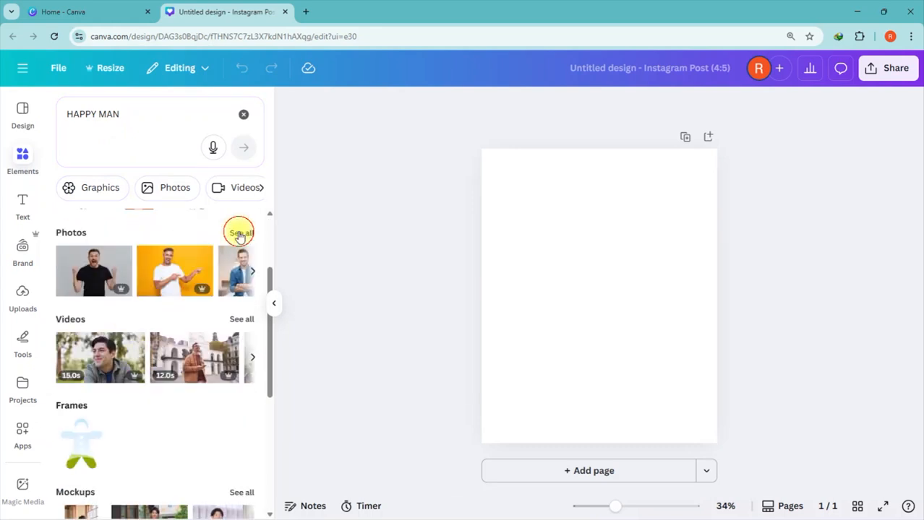
left_click(239, 231)
scroll(186, 294, "down", 2)
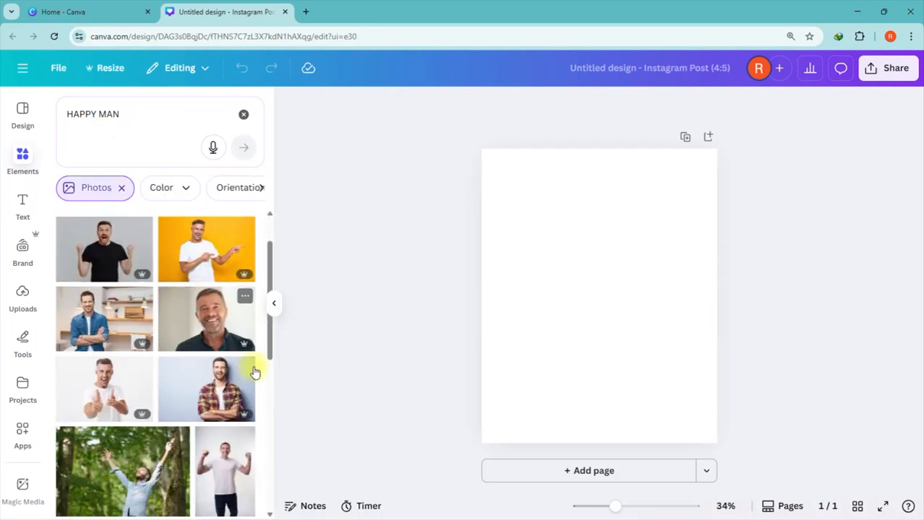
scroll(264, 327, "down", 1)
scroll(264, 328, "down", 3)
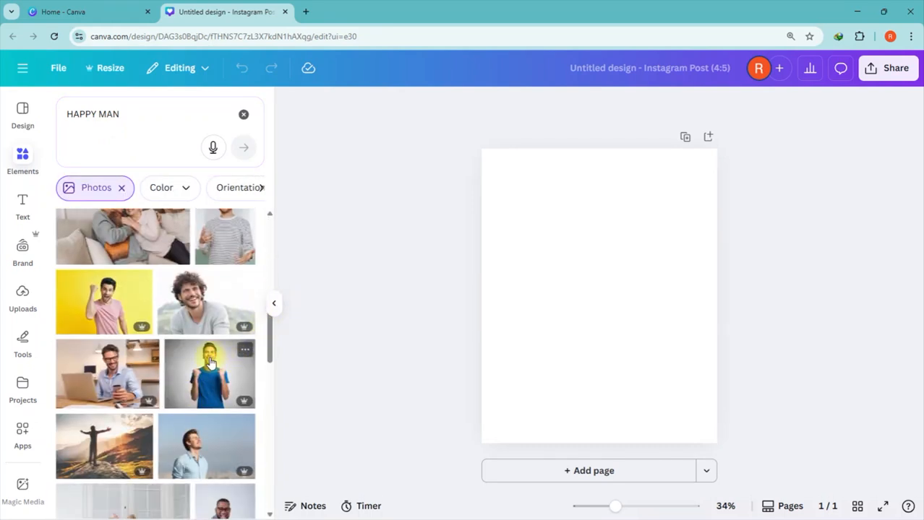
scroll(211, 369, "down", 2)
scroll(210, 369, "down", 3)
left_click(104, 466)
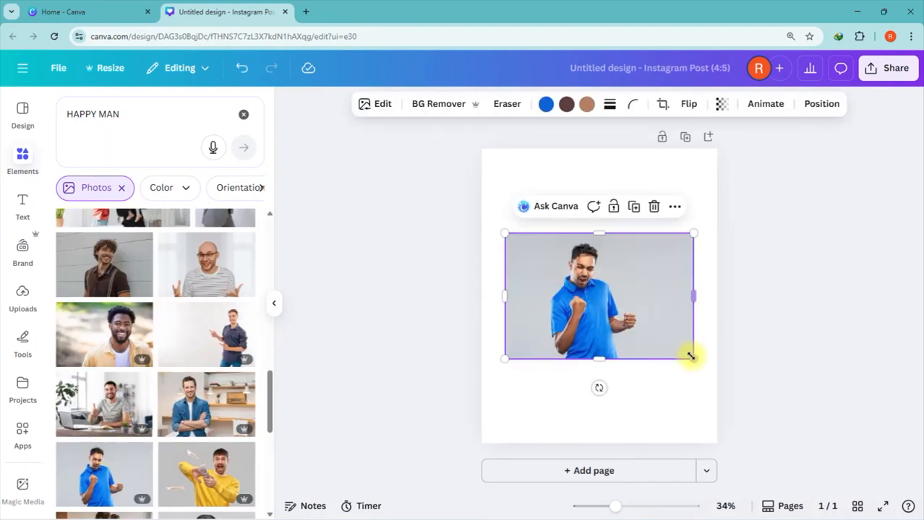
- Enlarge the photo to cover the full page height and trim its overhanging side to the page's right edge
left_click_drag(690, 357, 796, 425)
left_click_drag(672, 392, 640, 274)
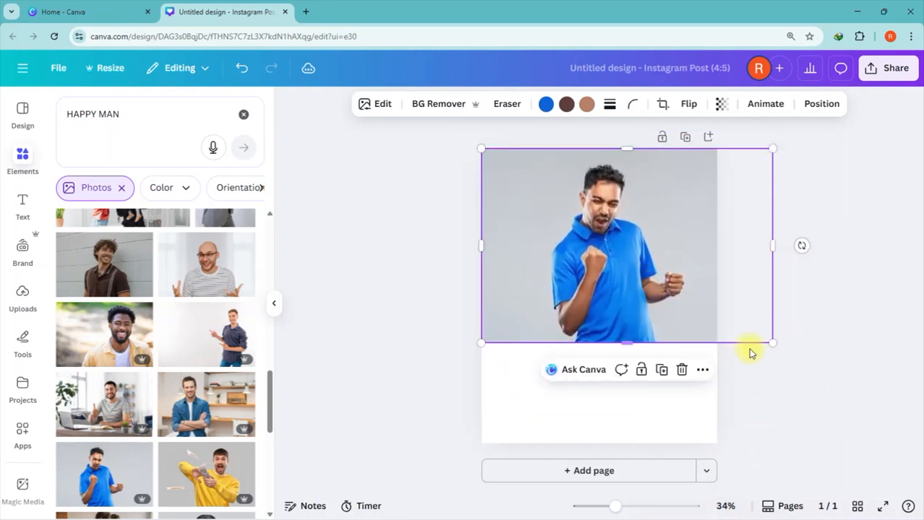
left_click_drag(629, 343, 661, 443)
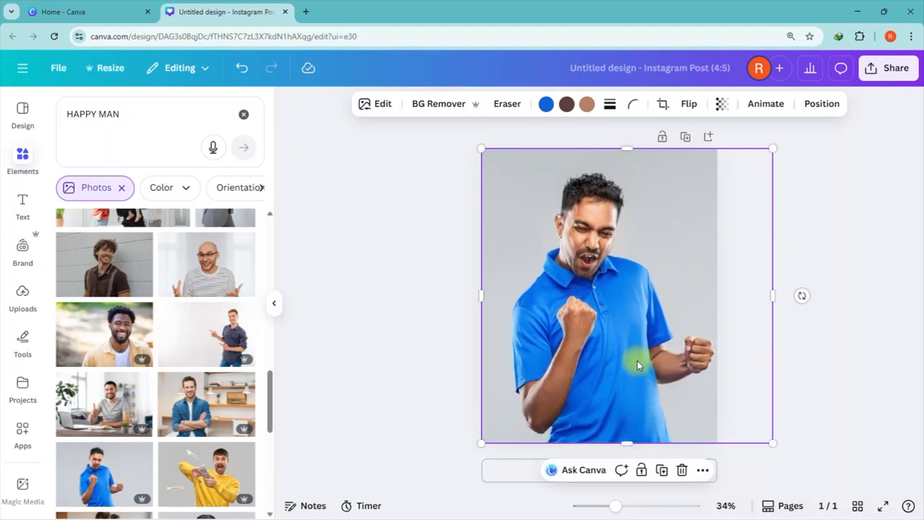
left_click_drag(775, 296, 719, 305)
left_click(800, 281)
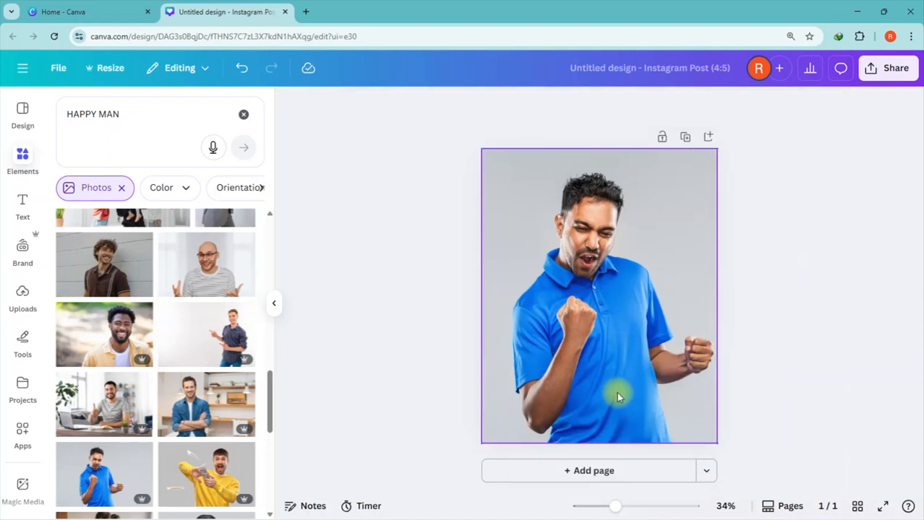
left_click(576, 358)
left_click_drag(632, 273, 666, 256)
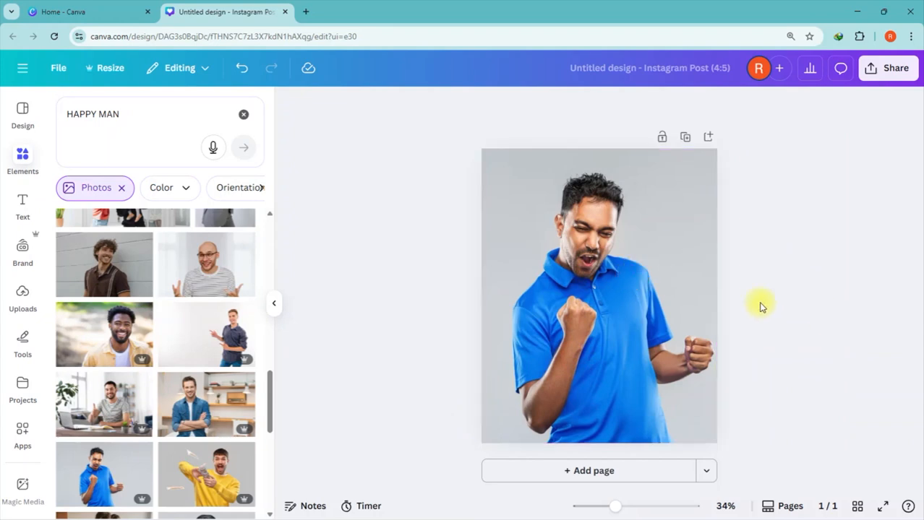
mouse_move(620, 396)
left_mouse_down()
mouse_move(619, 376)
mouse_move(626, 392)
left_mouse_up()
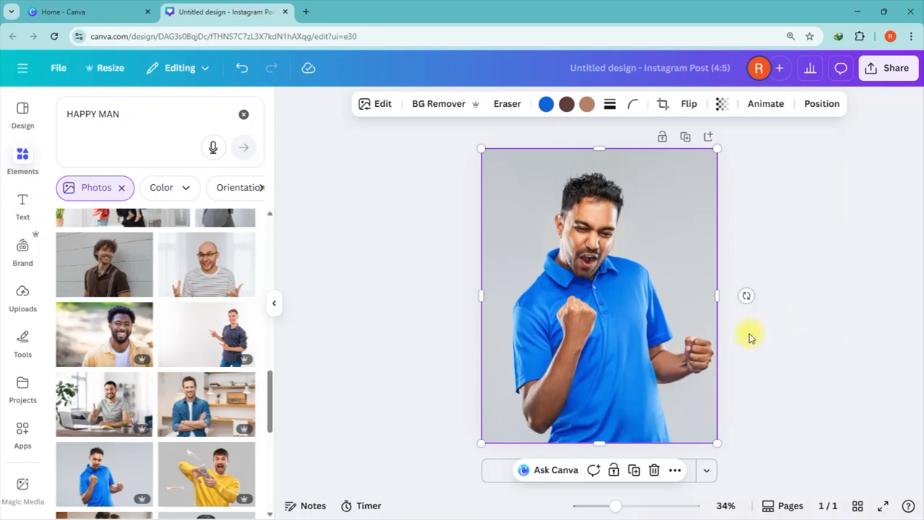
- Scale the photo down at the top of the page and widen it to the right page edge, leaving a blank strip below
left_click_drag(639, 416, 623, 367)
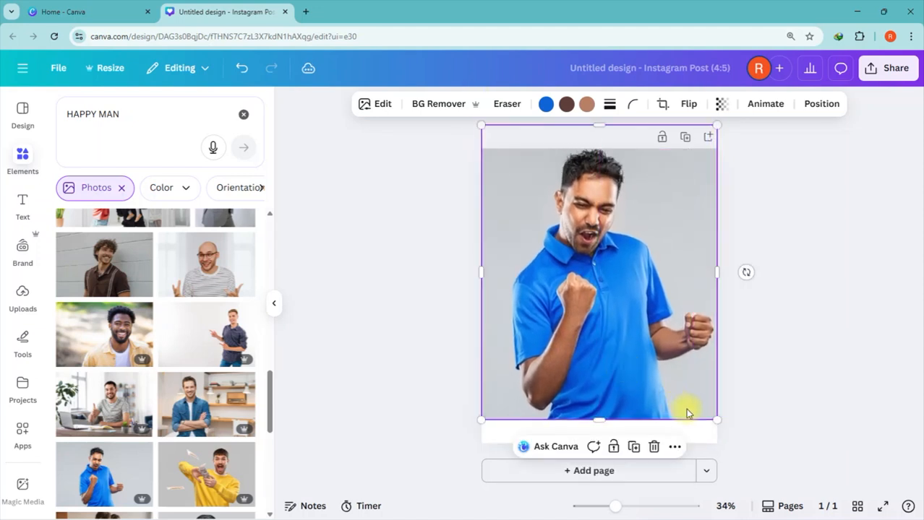
left_click_drag(714, 421, 677, 372)
mouse_move(551, 288)
left_mouse_down()
mouse_move(590, 295)
mouse_move(548, 305)
left_mouse_up()
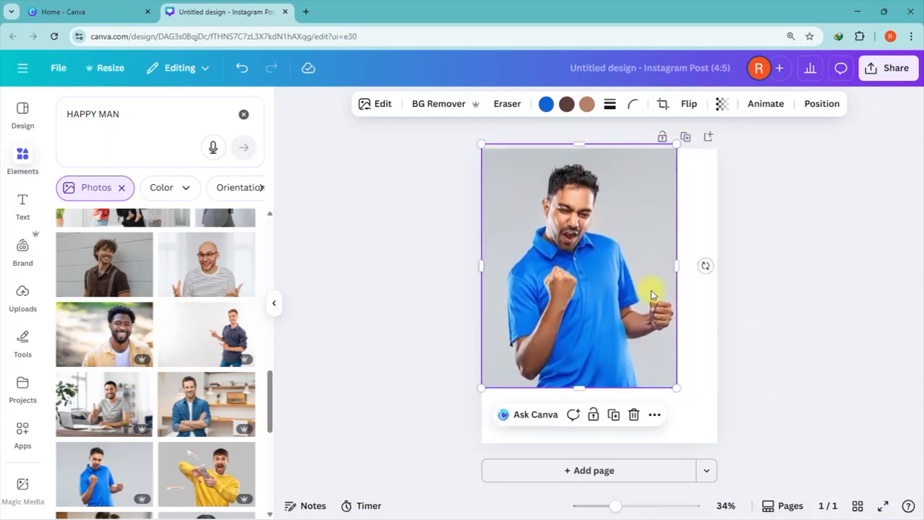
left_click_drag(680, 273, 719, 271)
left_click(830, 276)
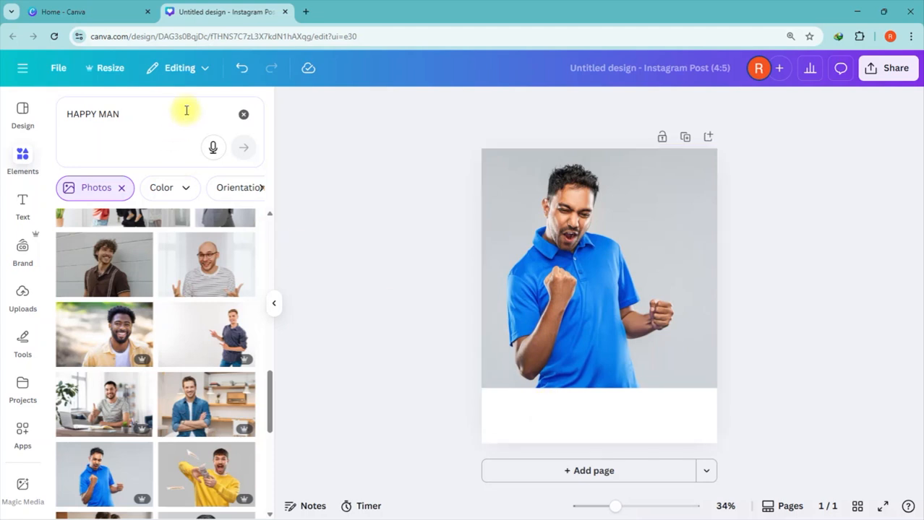
- Clear the element search, find the "IMAGE BLENDER" app and open Image Blender
left_click(243, 117)
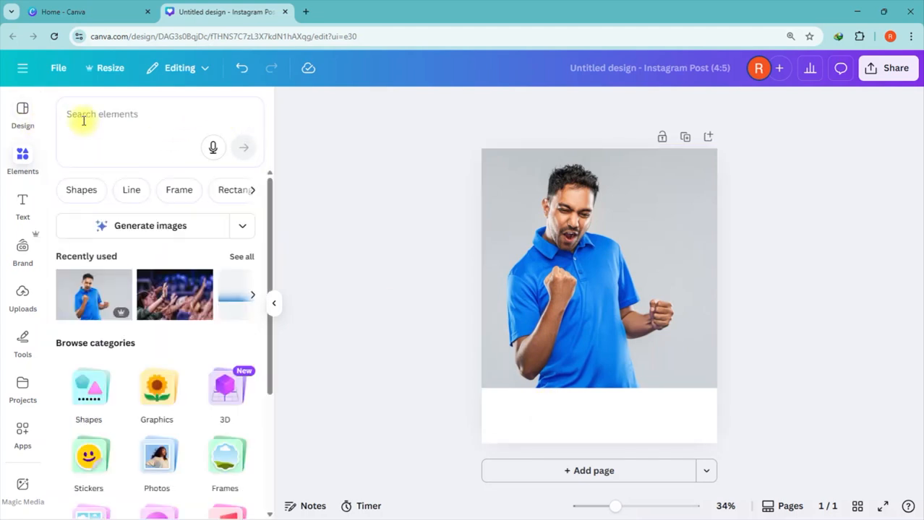
left_click(23, 433)
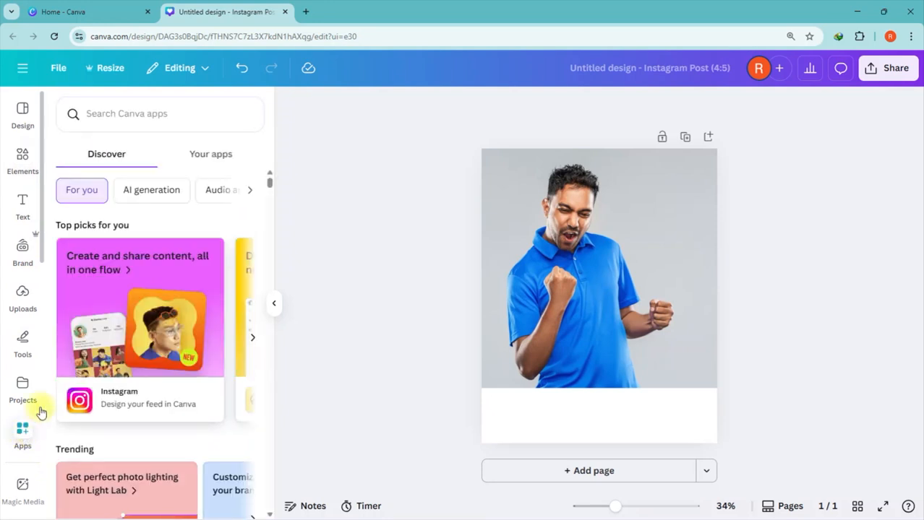
left_click(133, 110)
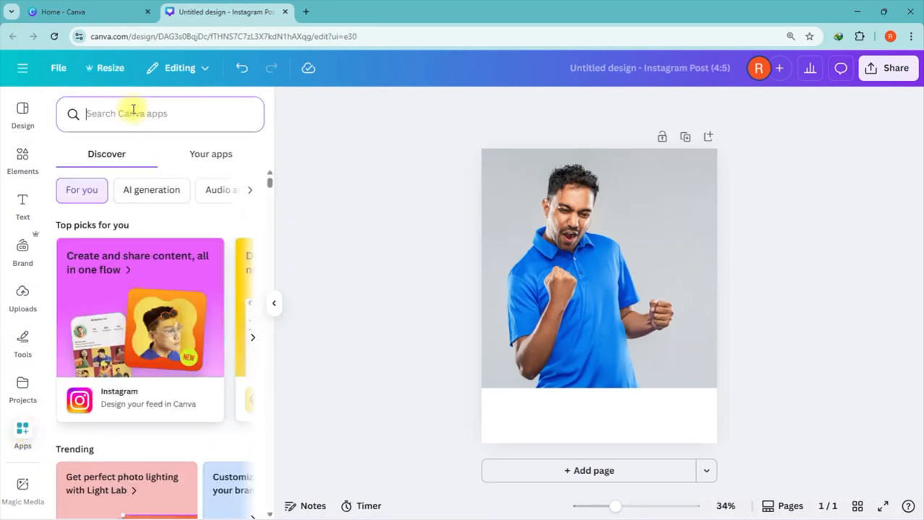
type("IMAGE BLENDER")
key("Return")
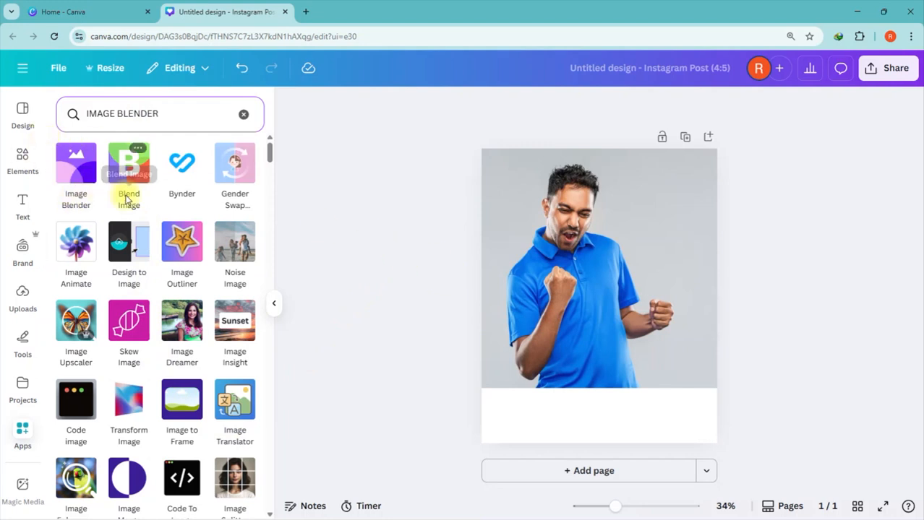
left_click(78, 170)
left_click(174, 464)
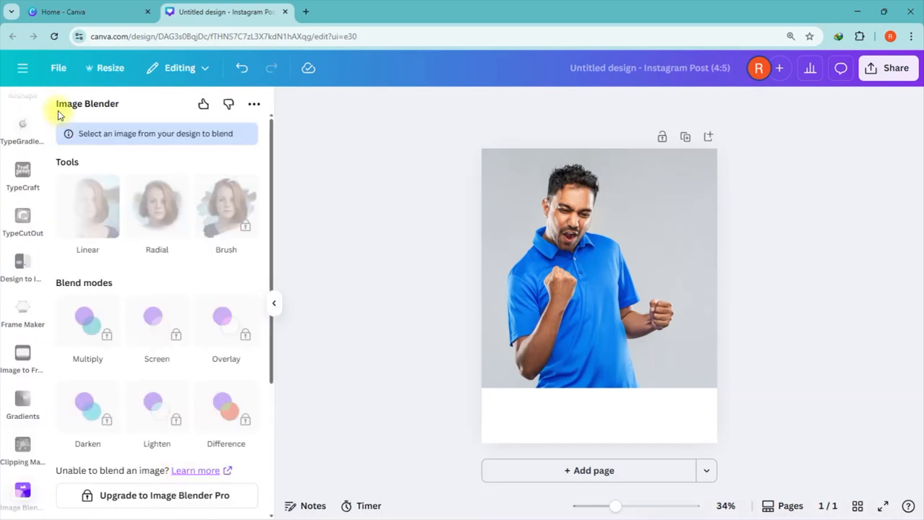
- Apply a Linear blend to the man's photo and lower both gradient handles so the fade covers his lower torso
left_click(516, 261)
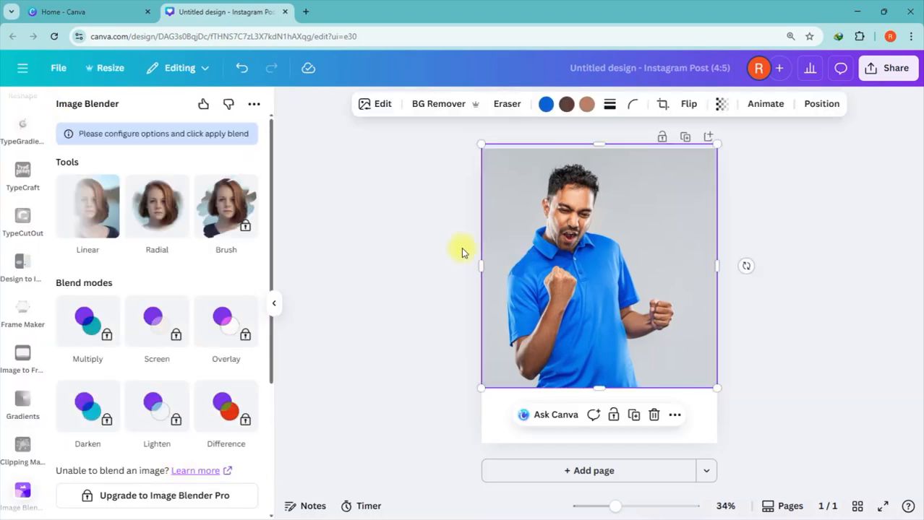
left_click(289, 203)
left_click(531, 245)
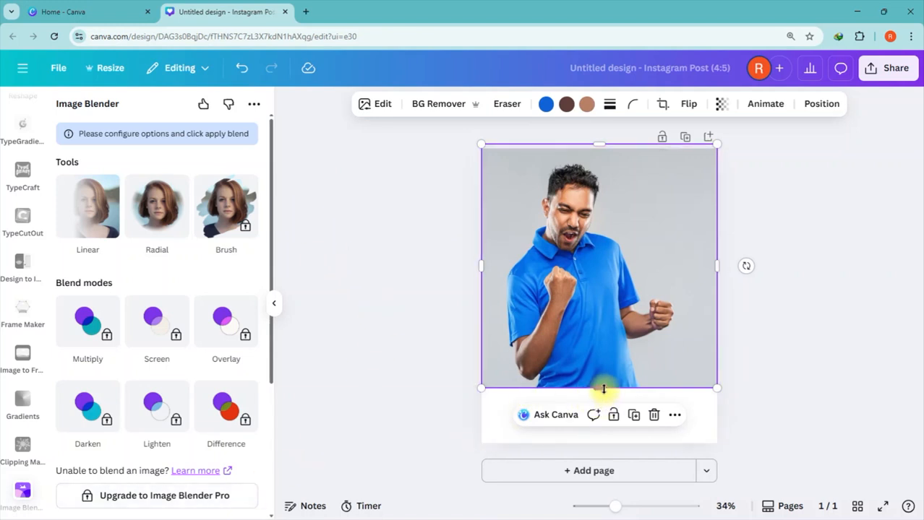
left_click(90, 230)
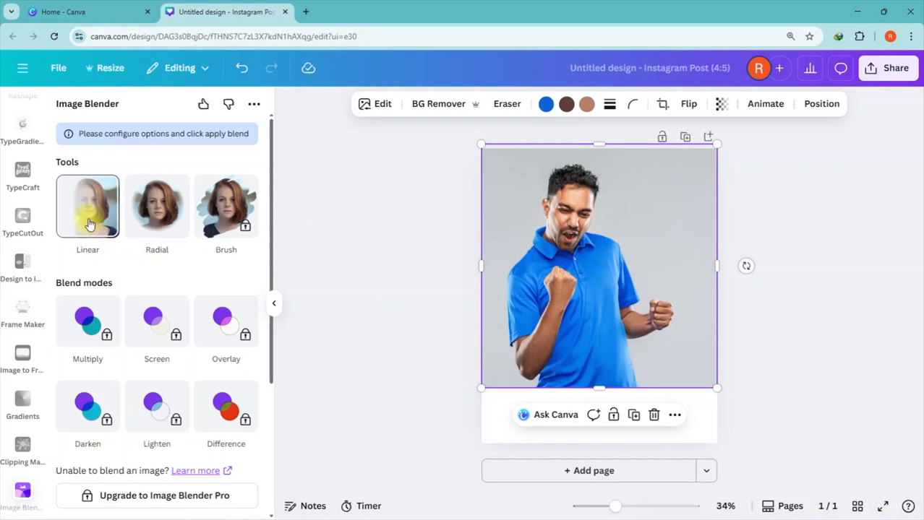
left_click(90, 224)
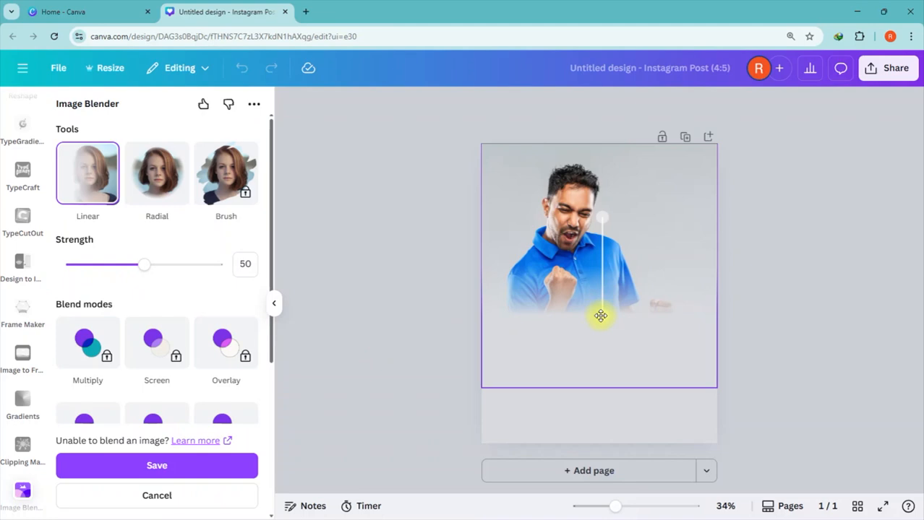
left_click_drag(601, 315, 596, 354)
left_click_drag(603, 215, 600, 278)
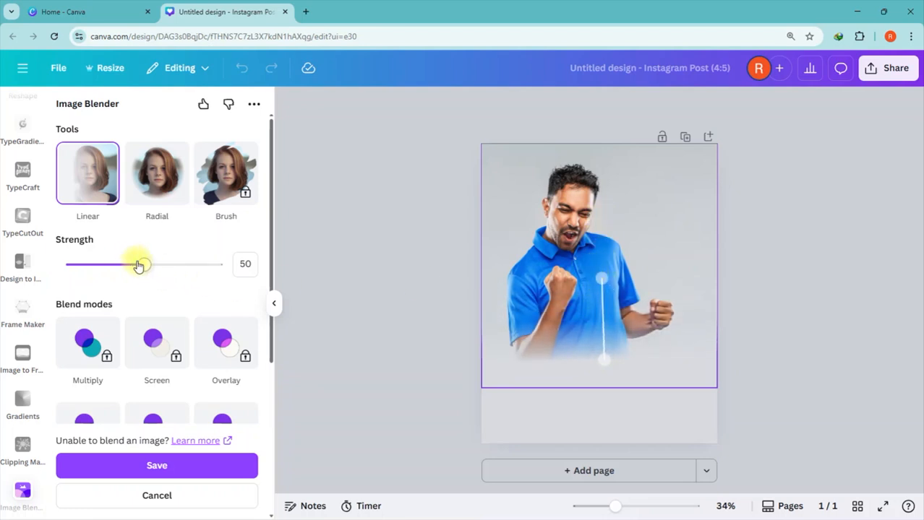
- Try the Linear blend at strengths 37, 100 and 0 while readjusting the fade's start point, and leave it without saving
left_click_drag(140, 266, 127, 276)
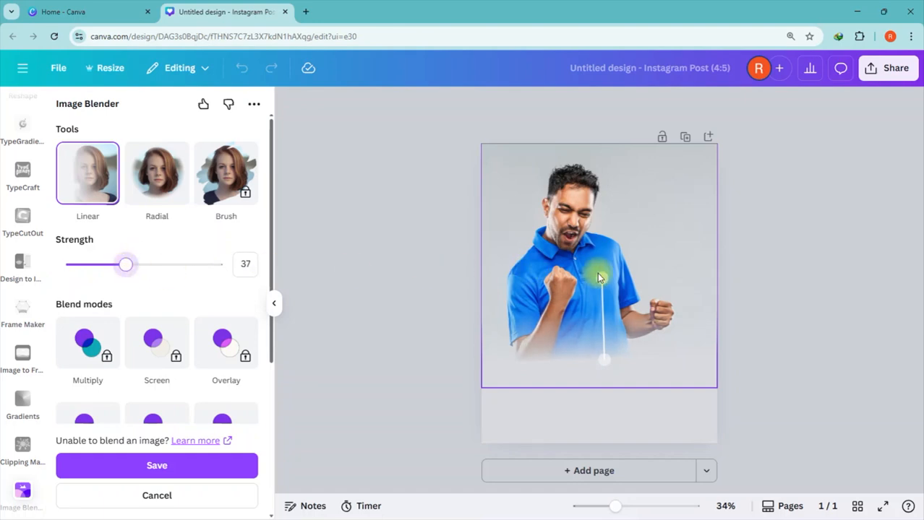
left_click_drag(601, 280, 596, 339)
left_click_drag(124, 264, 243, 282)
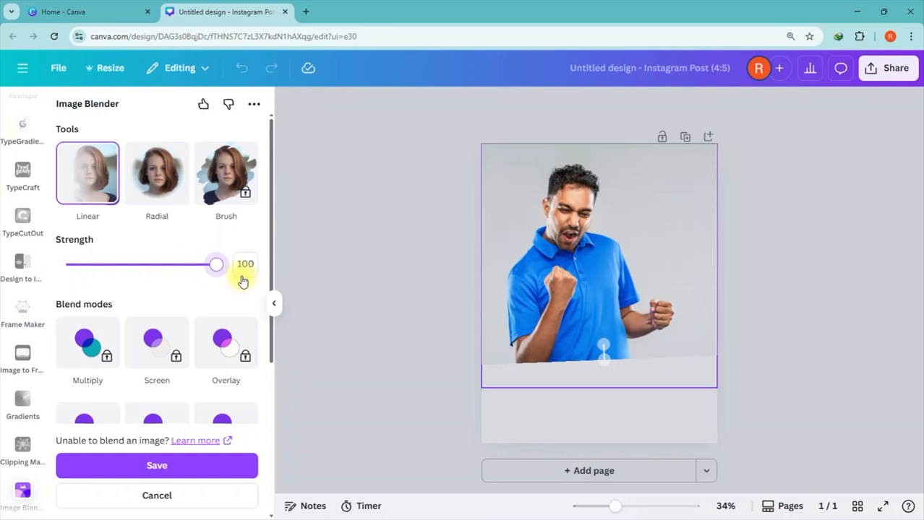
left_click_drag(243, 282, 73, 276)
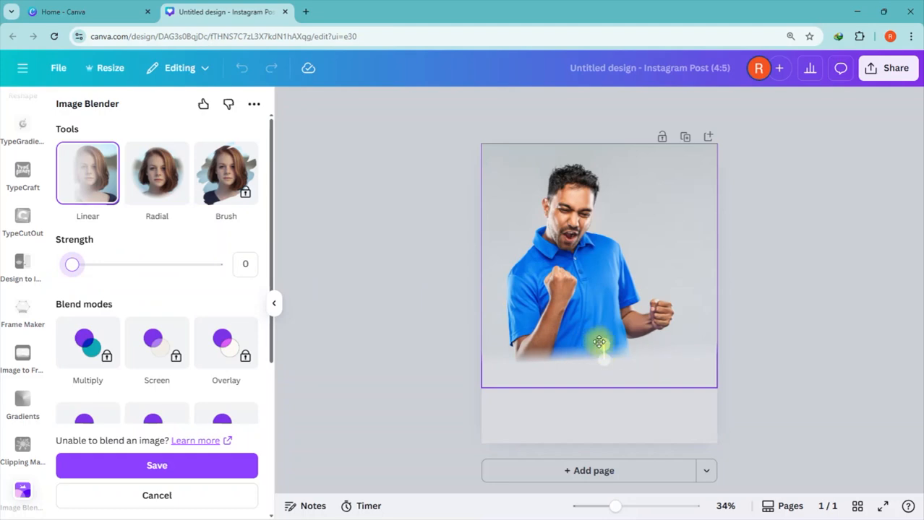
left_click_drag(602, 343, 594, 294)
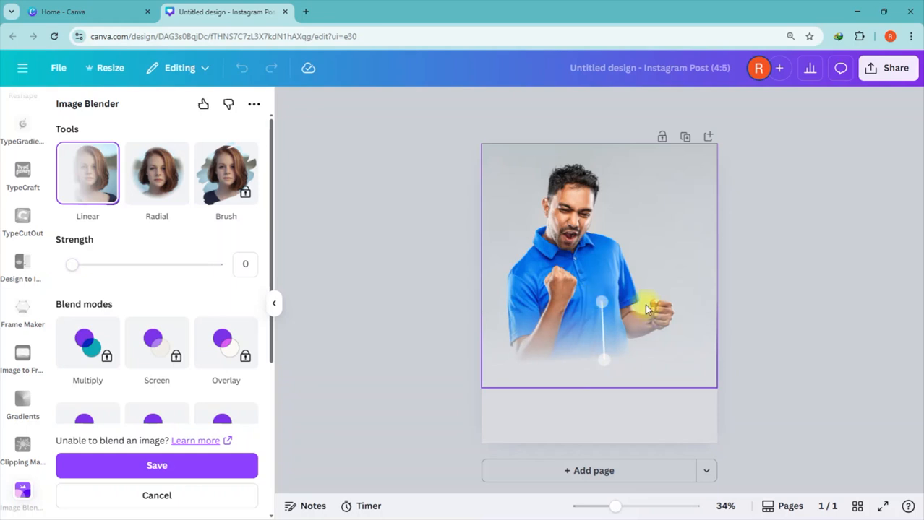
left_click(795, 302)
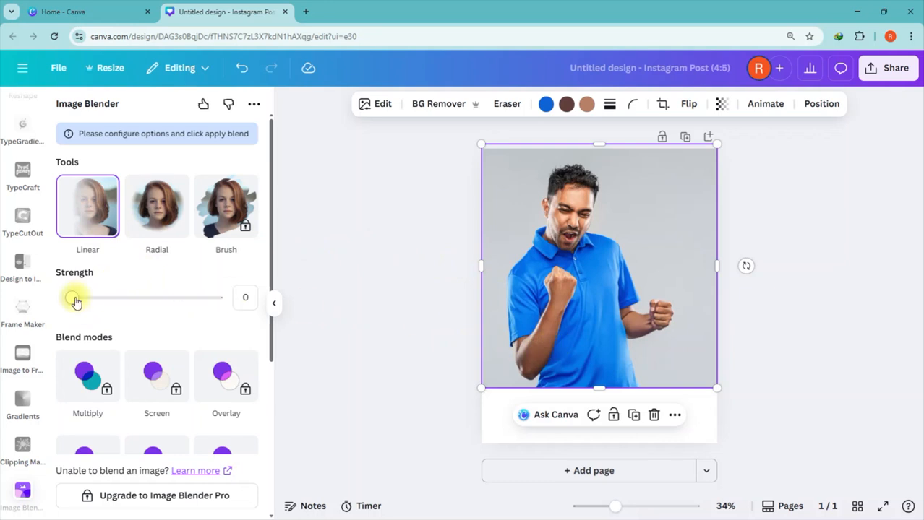
- Set the Linear blend strength to 13 and stretch the photo back to the page's right edge after an undo
left_click_drag(72, 297, 90, 298)
left_click(242, 67)
left_click_drag(687, 268, 717, 269)
left_click(299, 186)
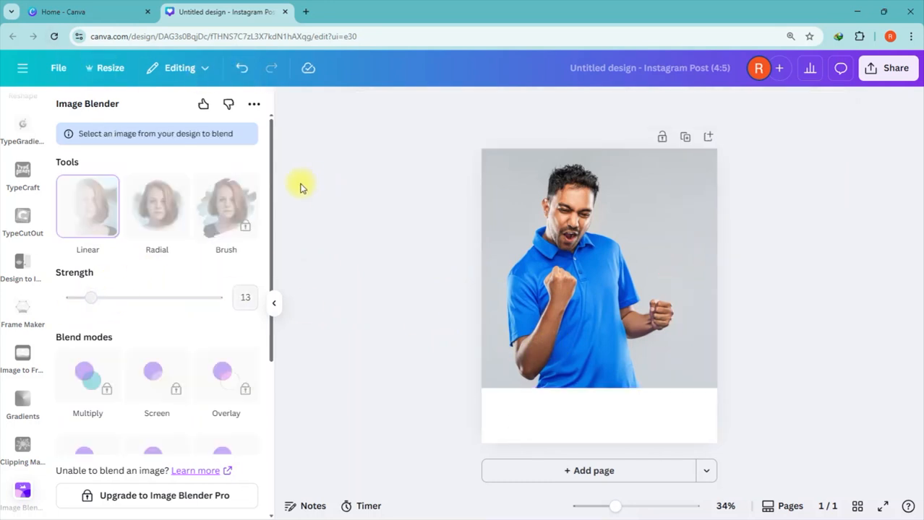
- Reselect the photo for blending and shift it slightly above the page's top edge
left_click(531, 245)
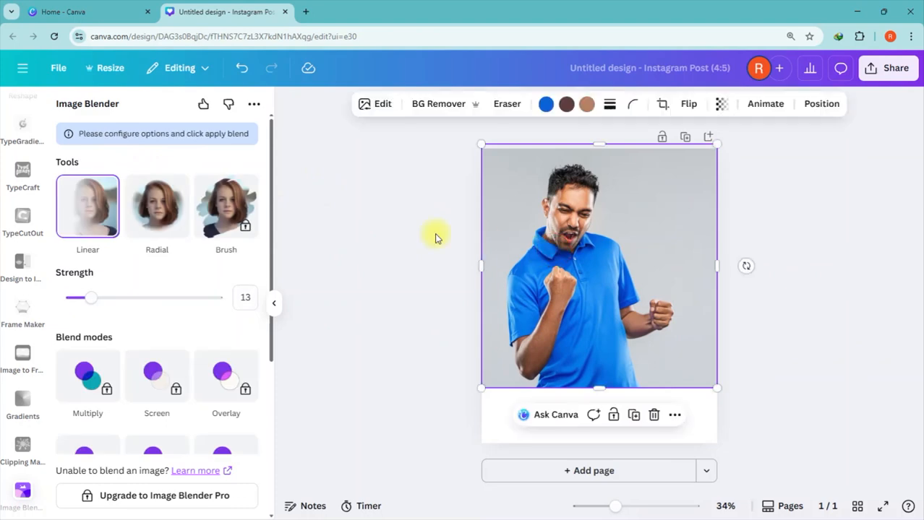
left_click(23, 447)
left_click(23, 491)
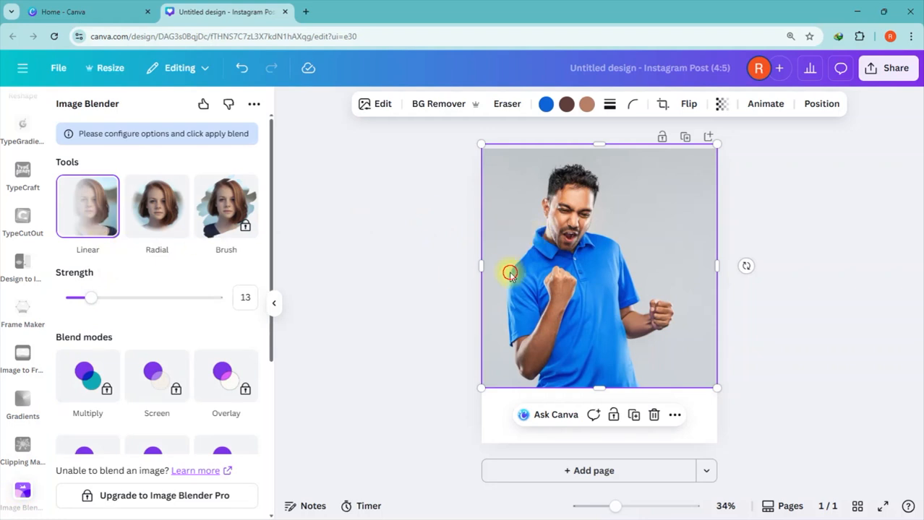
left_click(241, 68)
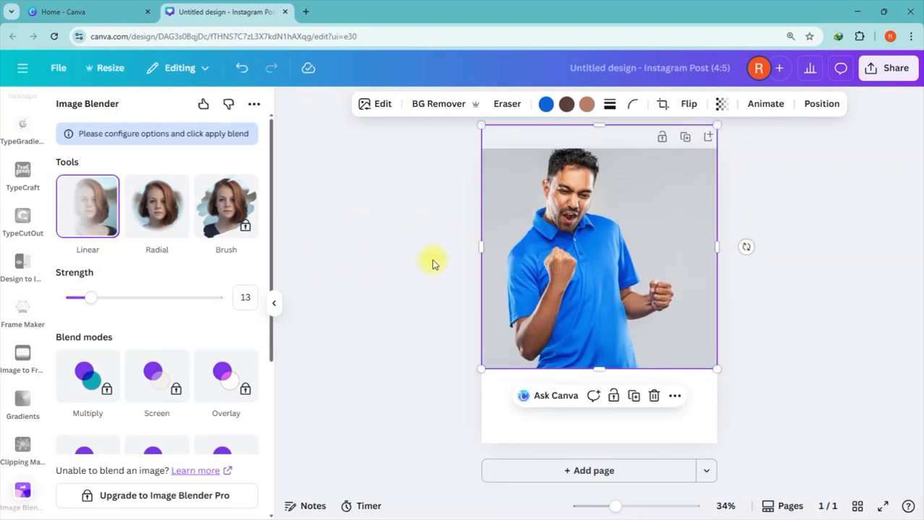
- Save a Radial blend at strength 85 with an enlarged circle centred on the man, and move the faded photo down inside the page
left_click(160, 209)
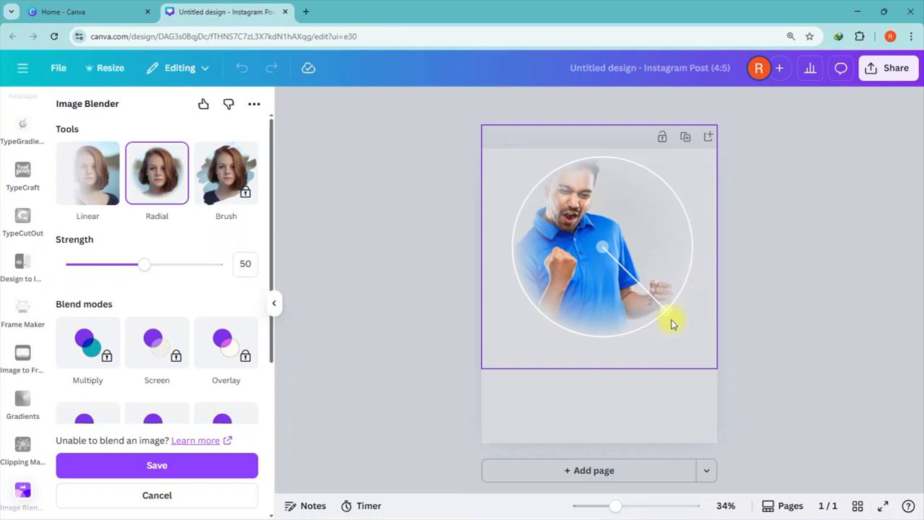
left_click_drag(662, 312, 700, 320)
mouse_move(602, 248)
left_mouse_down()
mouse_move(586, 239)
mouse_move(590, 252)
left_mouse_up()
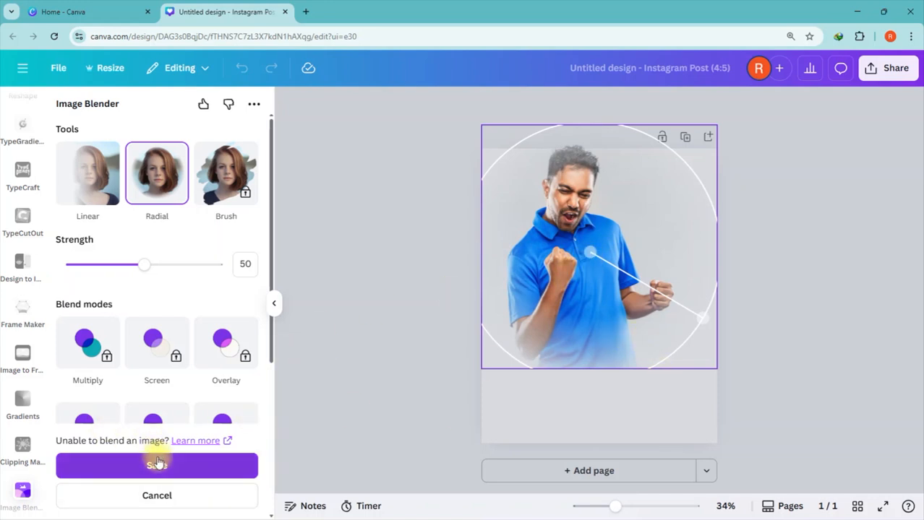
left_click_drag(142, 264, 198, 271)
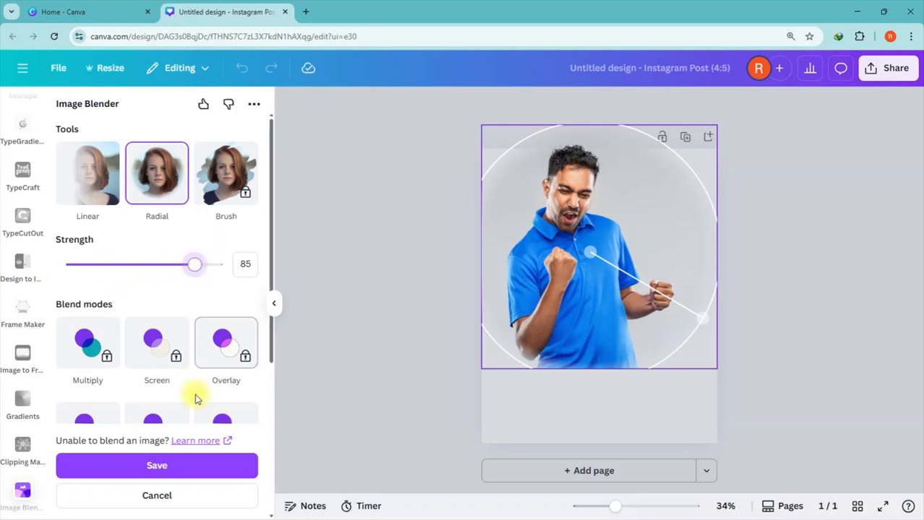
left_click_drag(704, 315, 685, 309)
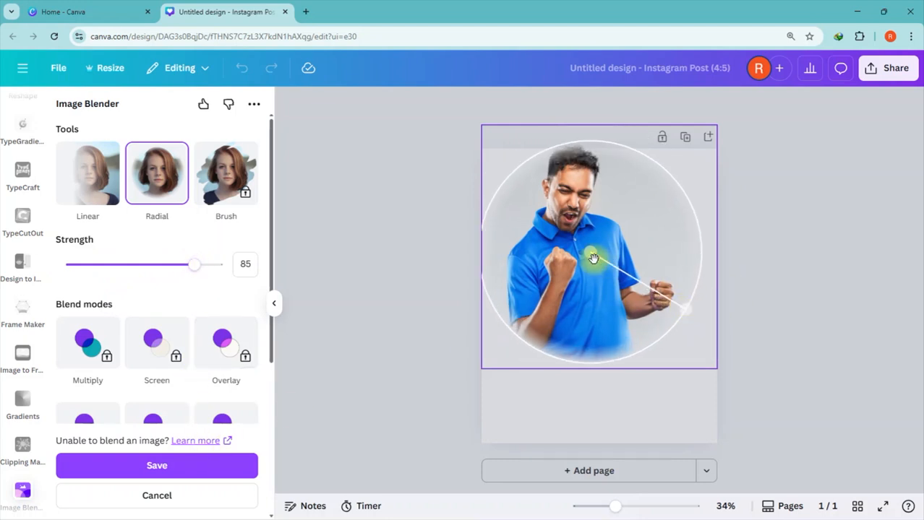
left_click(205, 464)
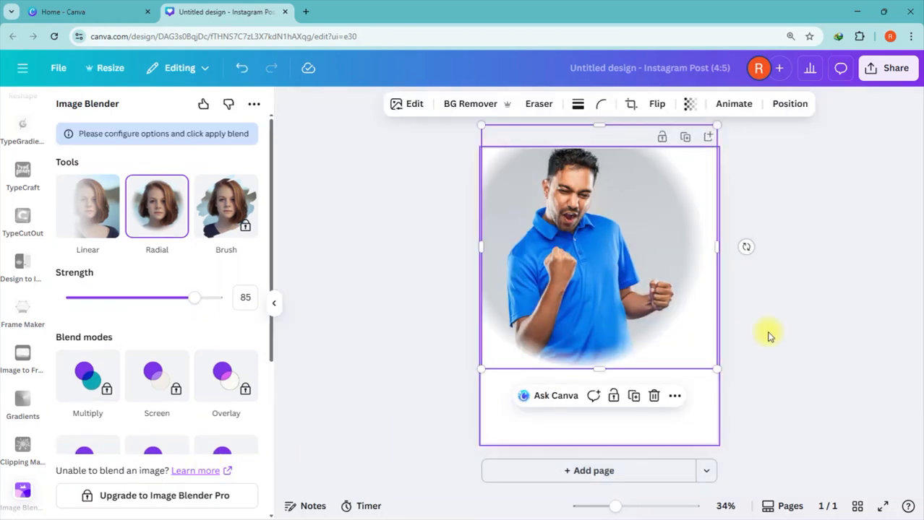
left_click(858, 294)
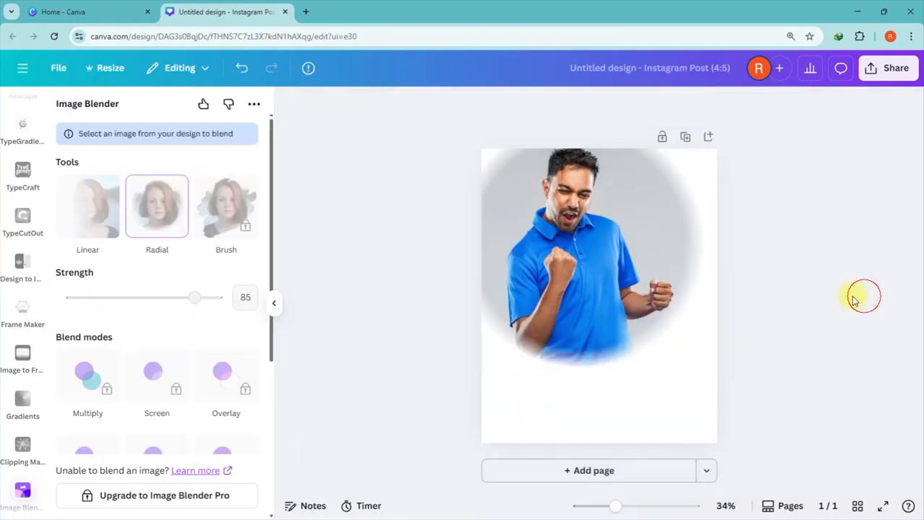
left_click_drag(660, 320, 620, 316)
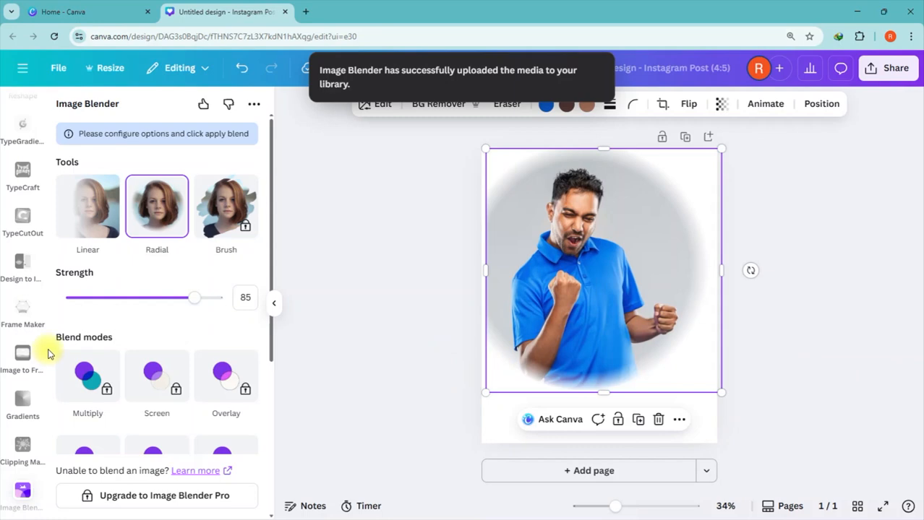
- Look through the locked blend modes and the features offered by the Image Blender Pro upgrade
scroll(83, 372, "down", 5)
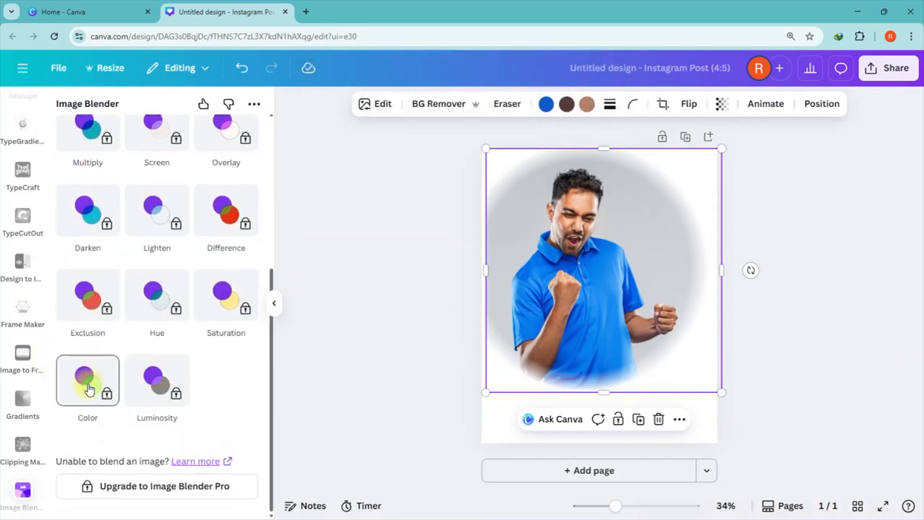
left_click(88, 390)
scroll(202, 318, "down", 5)
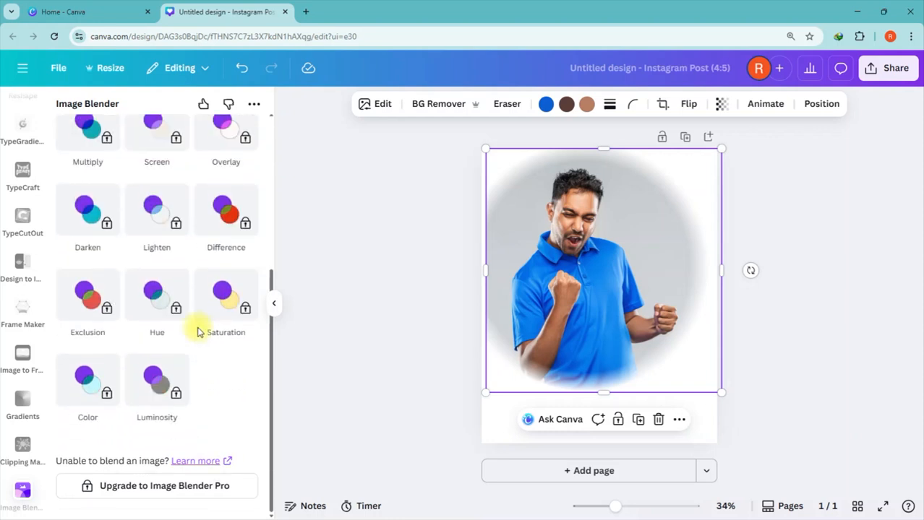
left_click(166, 487)
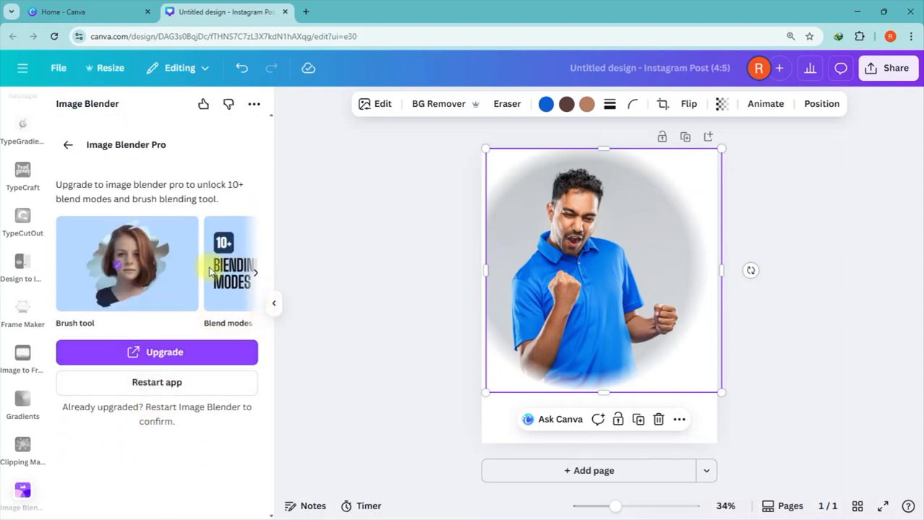
left_click(255, 278)
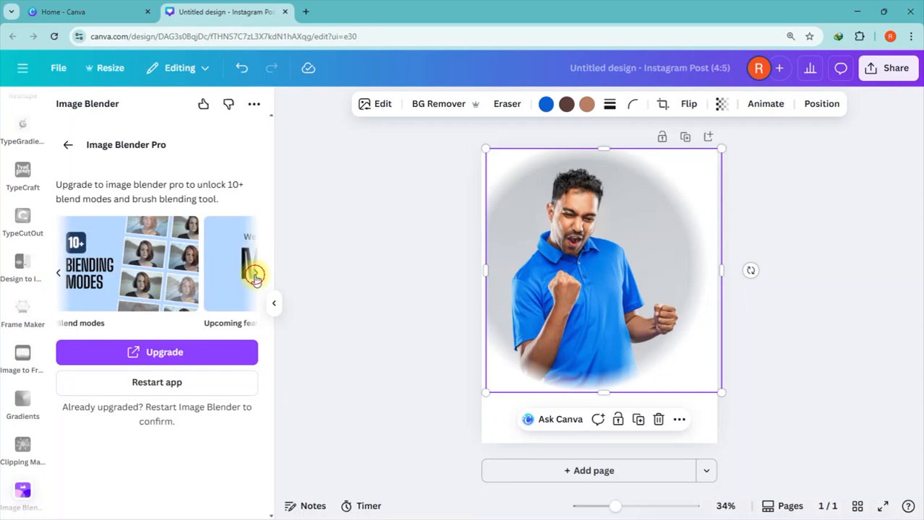
left_click(255, 279)
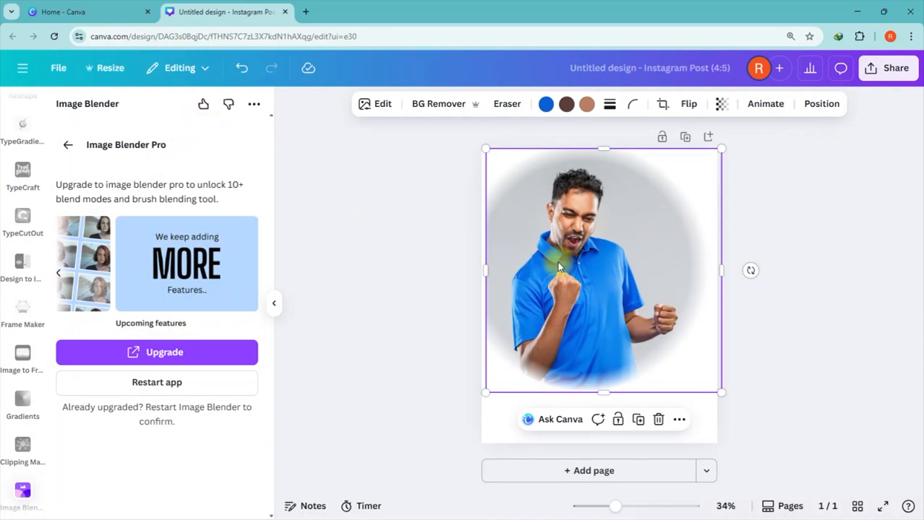
- Undo the Radial blend and the photo's move, and return to the Image Blender tool options
left_click(241, 68)
left_click_drag(680, 249, 733, 246)
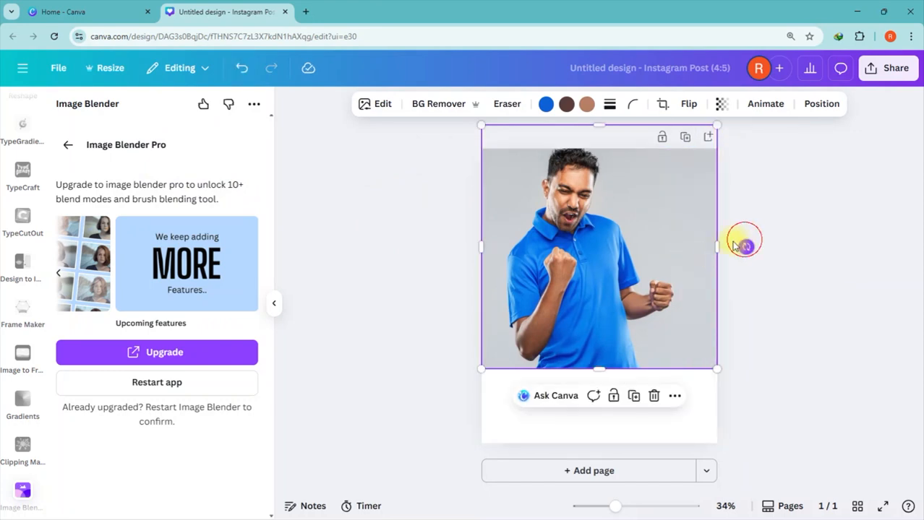
left_click(67, 143)
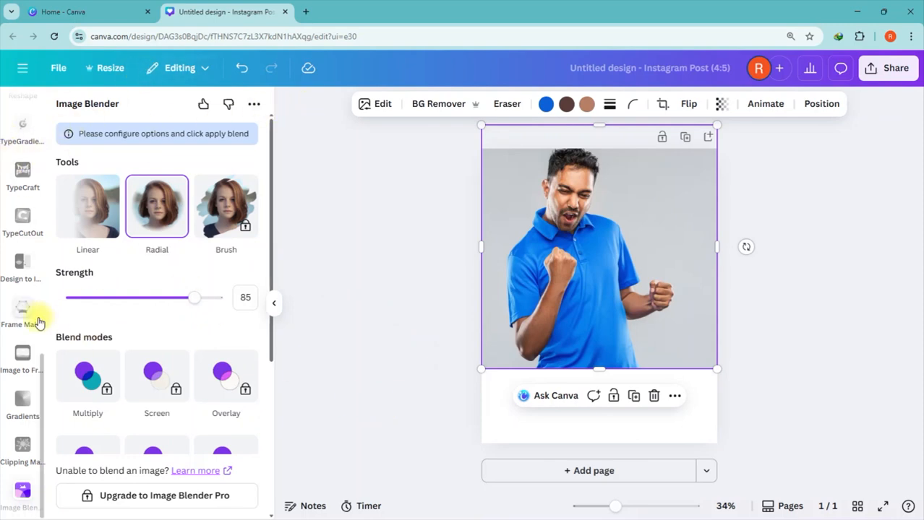
- Search the Canva apps for IMAGE MIXER
scroll(39, 323, "up", 5)
left_click(23, 387)
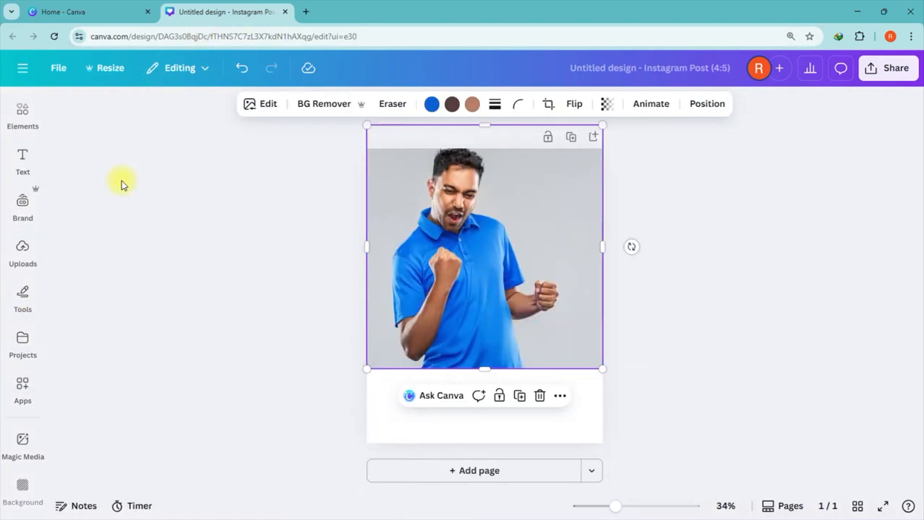
left_click(22, 387)
left_click(241, 113)
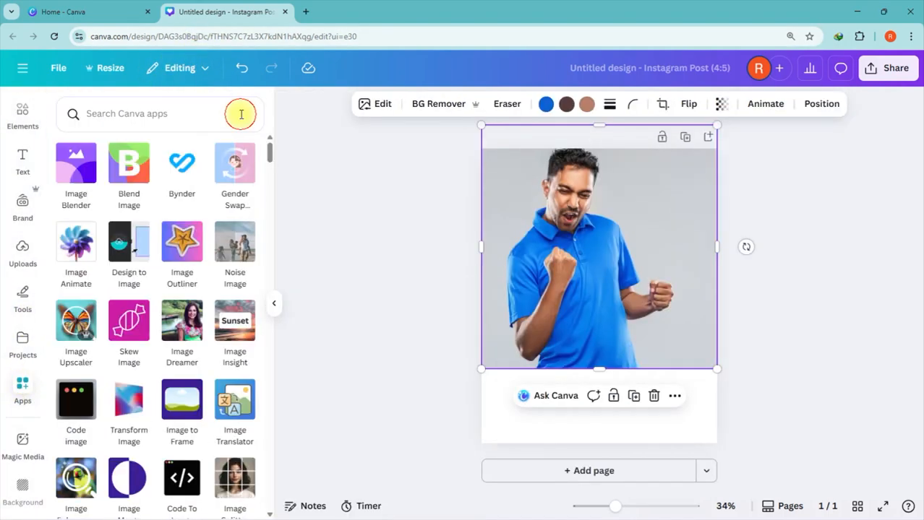
left_click(171, 121)
type("IMAGE MIXE")
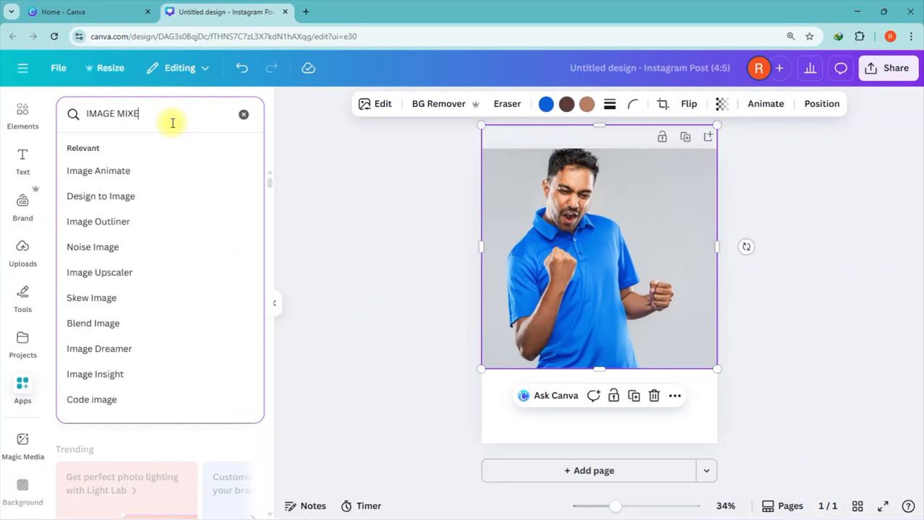
type("R")
key("Return")
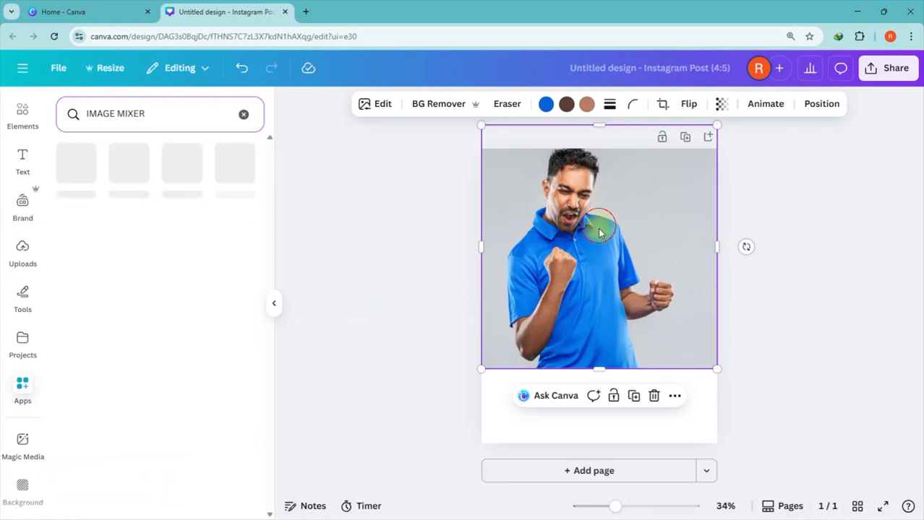
- Align the man's photo with the page's top edge and open it for mixing in the Image Mixer app
left_click_drag(588, 242, 585, 257)
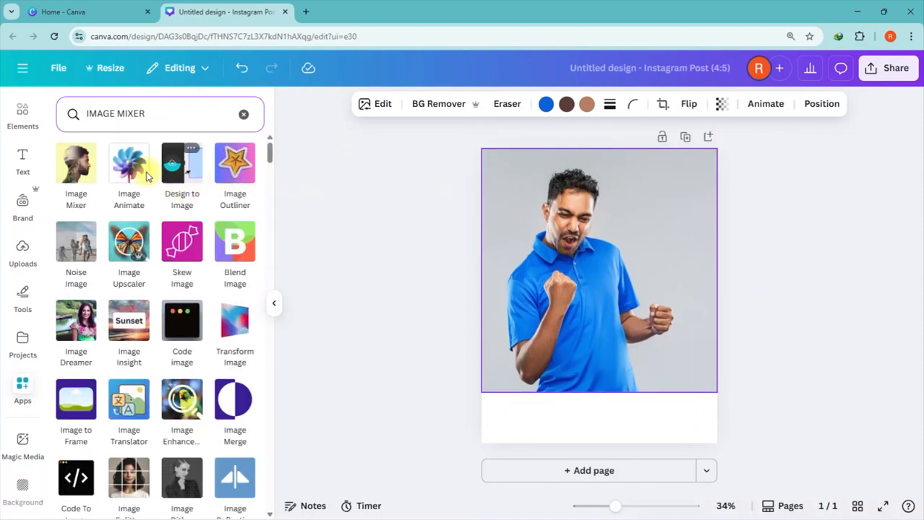
left_click(86, 171)
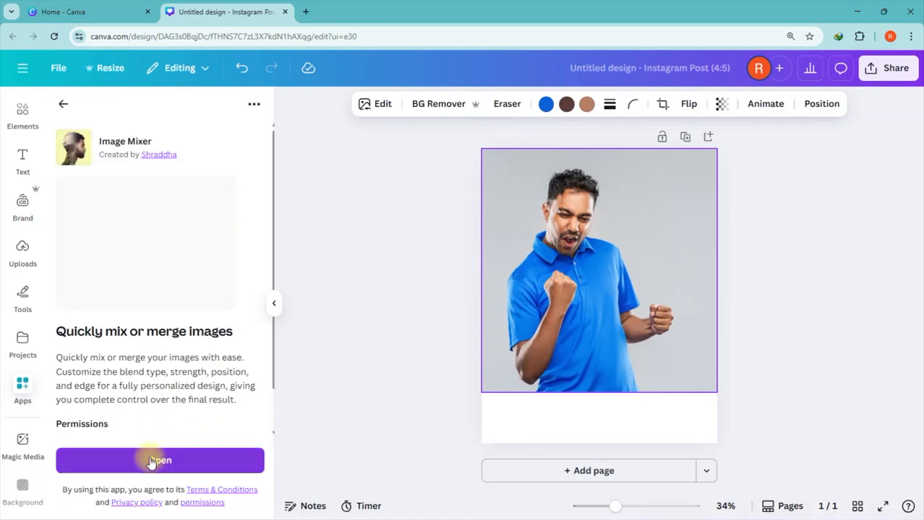
left_click(149, 461)
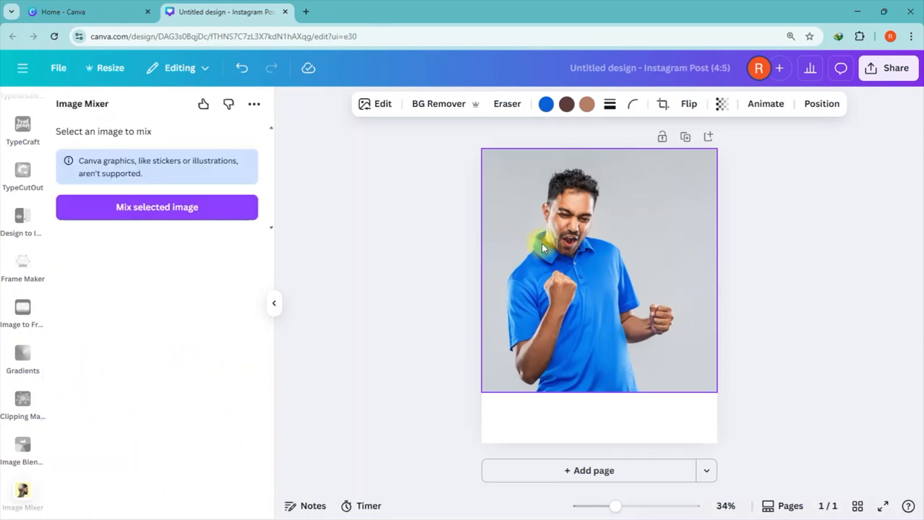
left_click(106, 204)
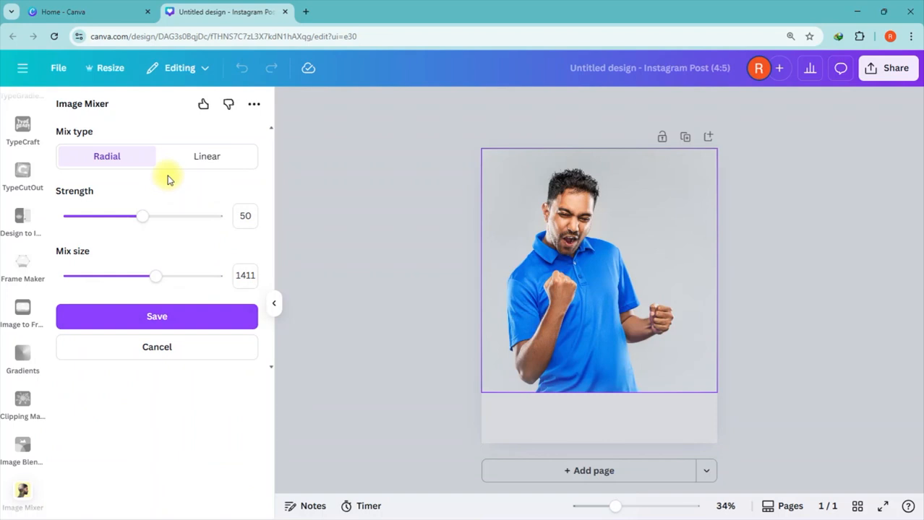
- Compare the options of the Radial and Linear mix types and leave the photo's mix type on Linear
left_click(196, 159)
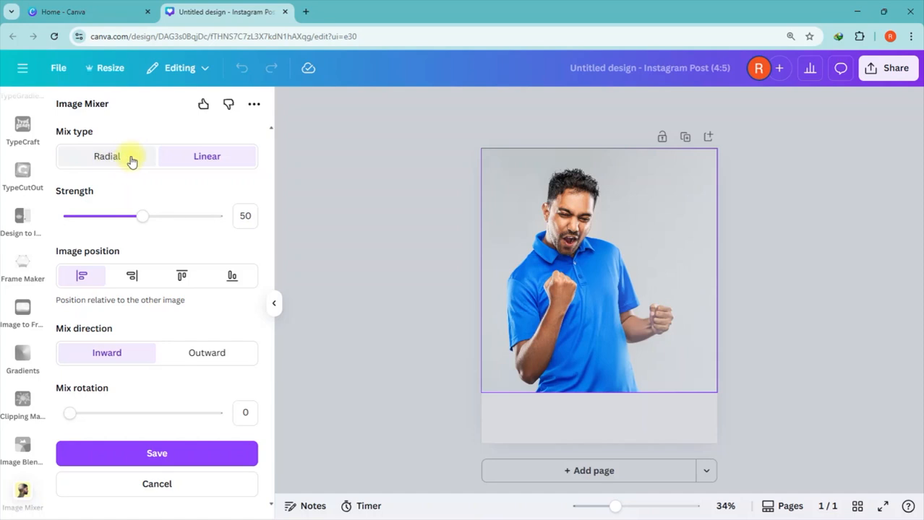
left_click(112, 161)
left_click(191, 164)
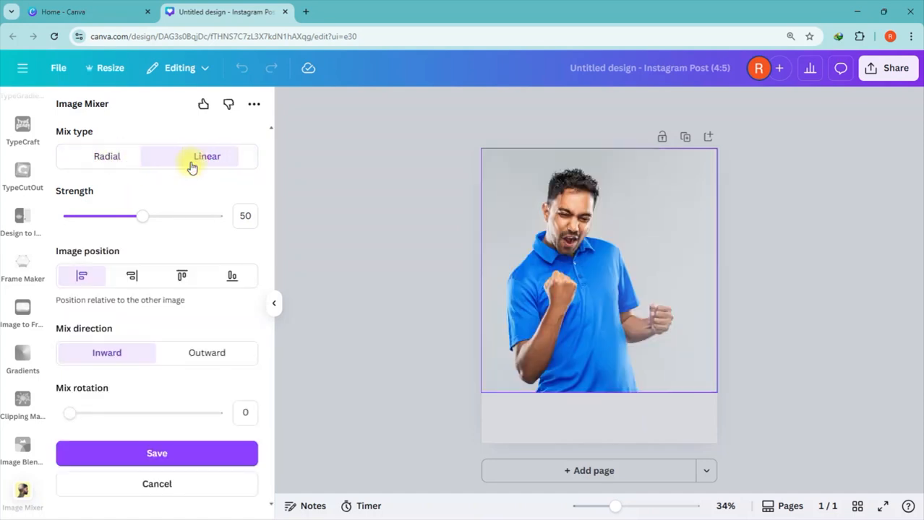
left_click(141, 154)
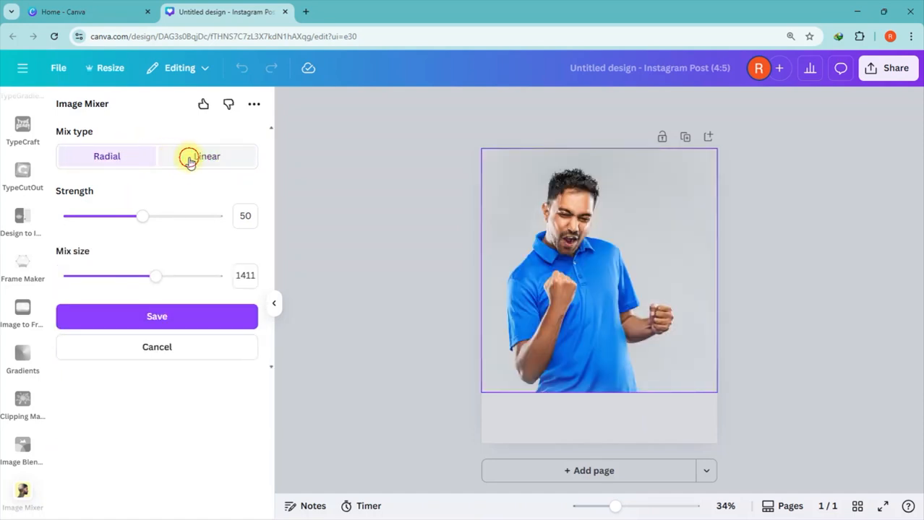
left_click(189, 161)
left_click(145, 161)
left_click(175, 165)
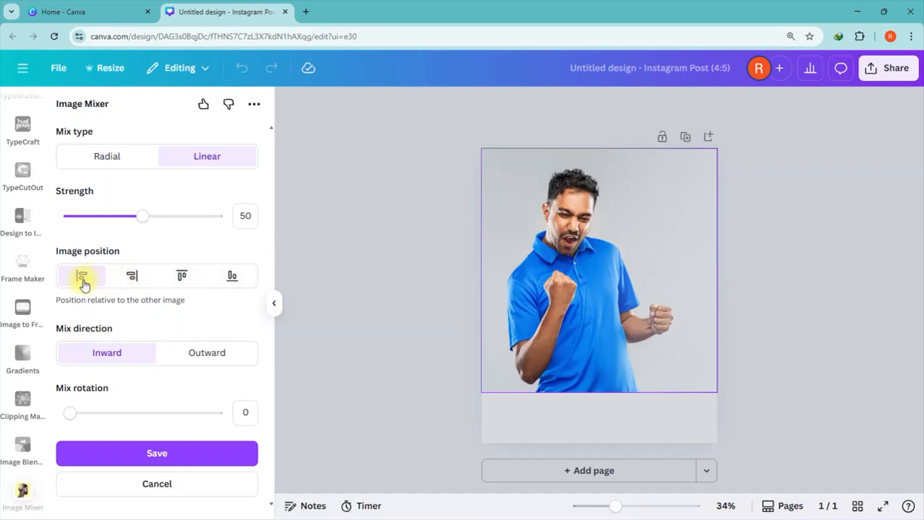
- Try the different image positions for the Linear mix and leave the position on bottom
left_click(187, 285)
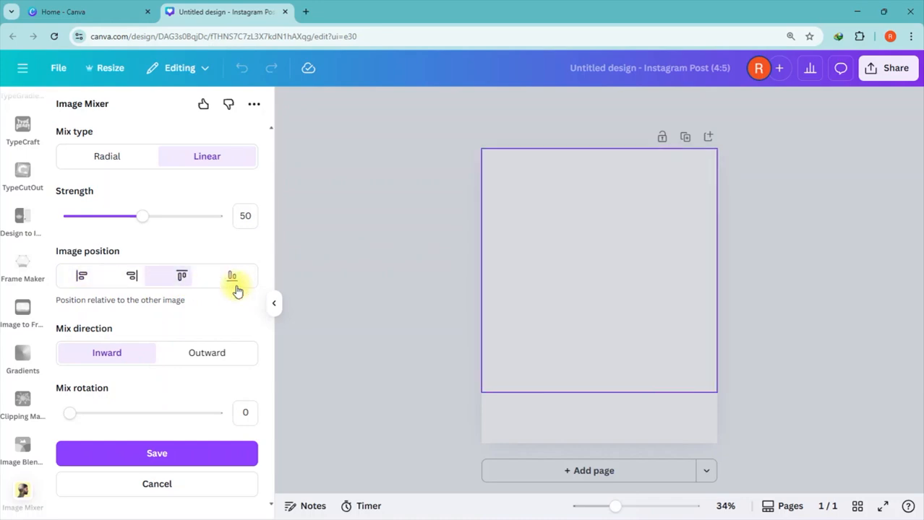
left_click(234, 288)
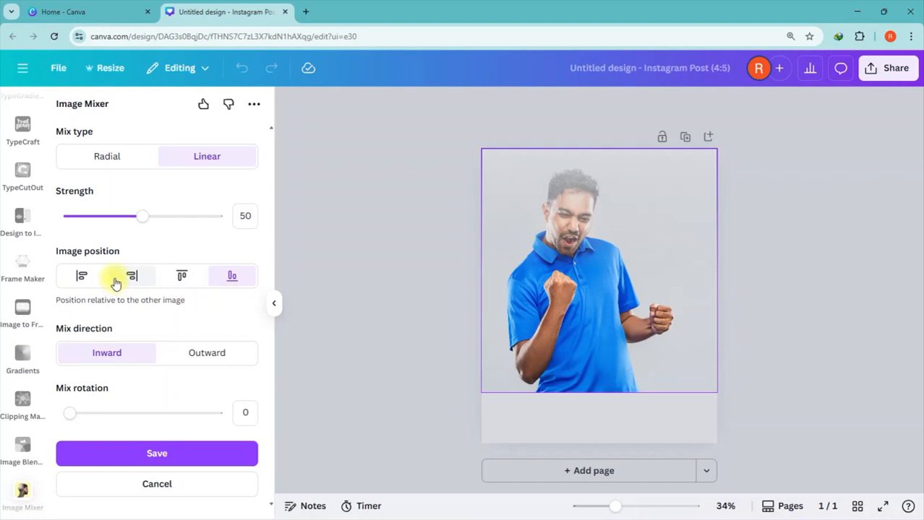
left_click(182, 278)
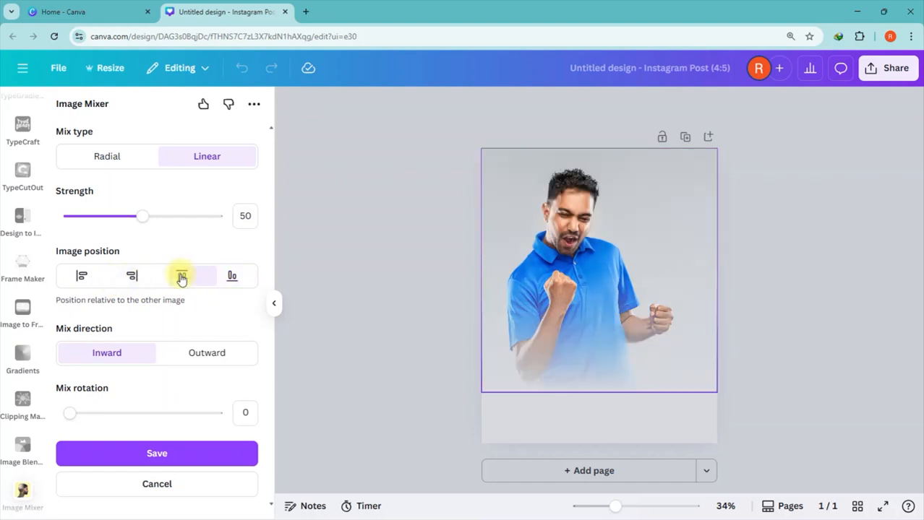
left_click(100, 287)
left_click(124, 284)
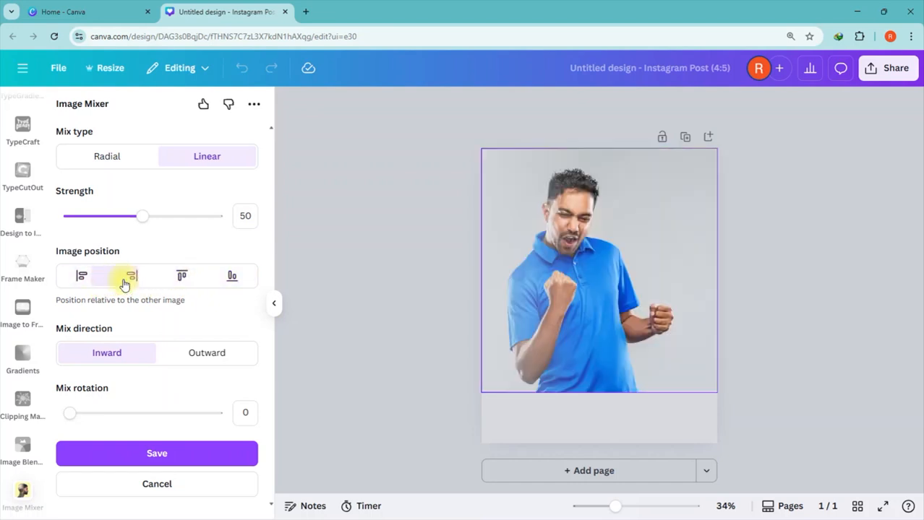
left_click(233, 283)
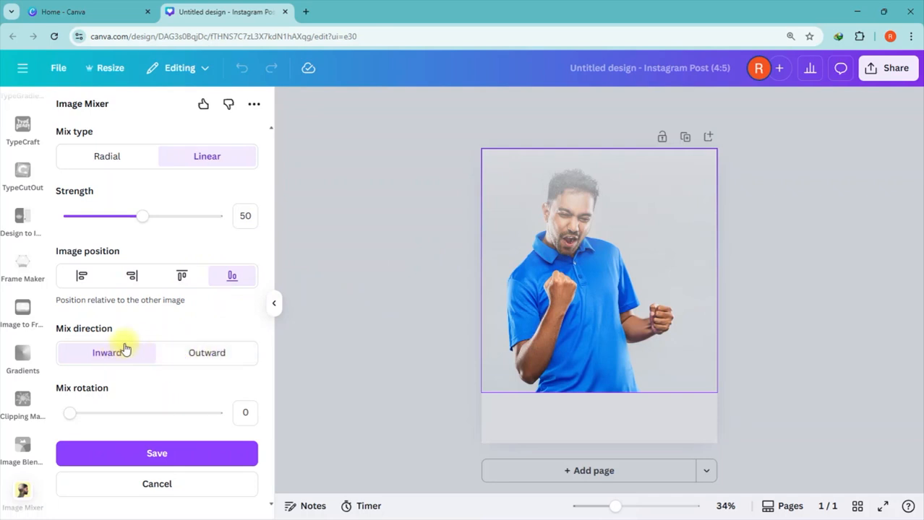
- Set the Linear mix direction to Outward, the strength to 12 and the image position to top
left_click(186, 356)
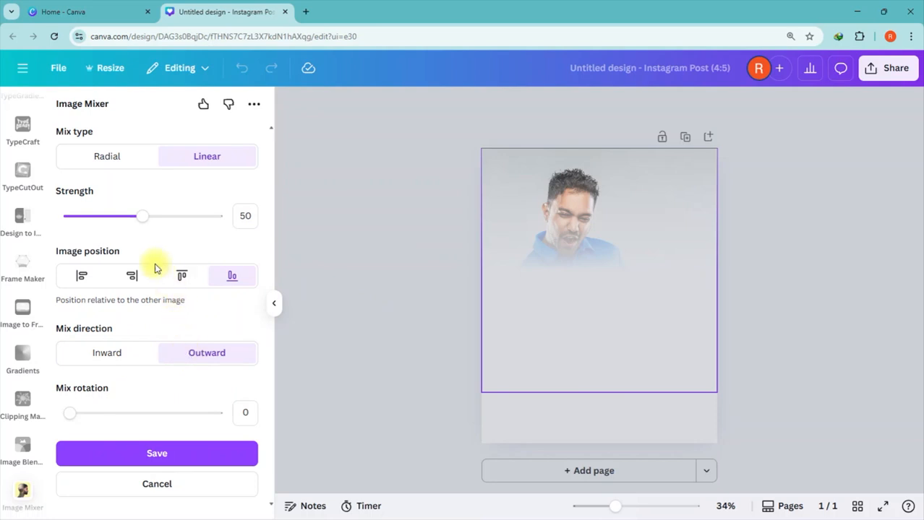
left_click_drag(143, 216, 86, 219)
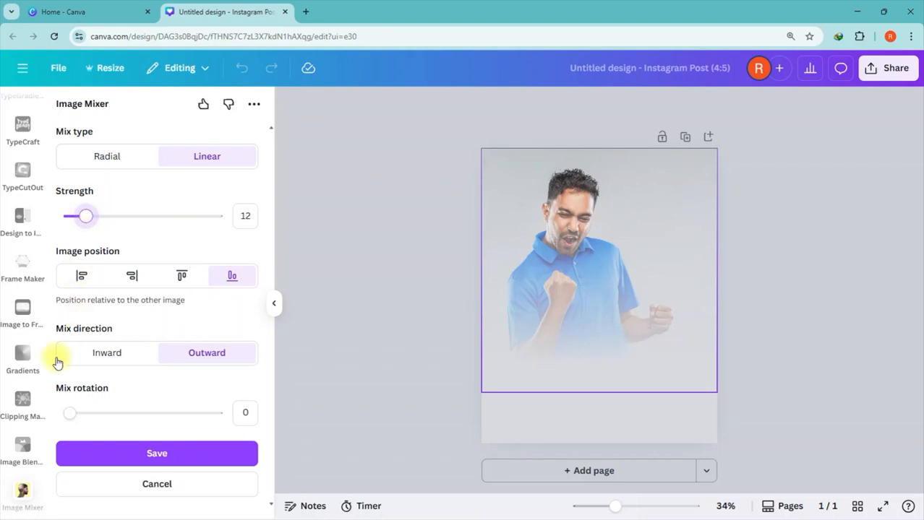
mouse_move(71, 414)
left_mouse_down()
mouse_move(122, 413)
mouse_move(66, 418)
left_mouse_up()
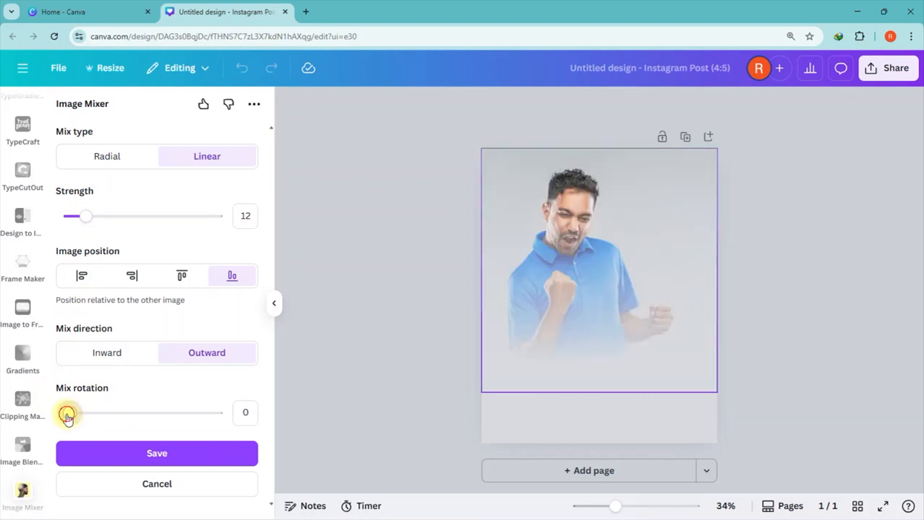
left_click(177, 274)
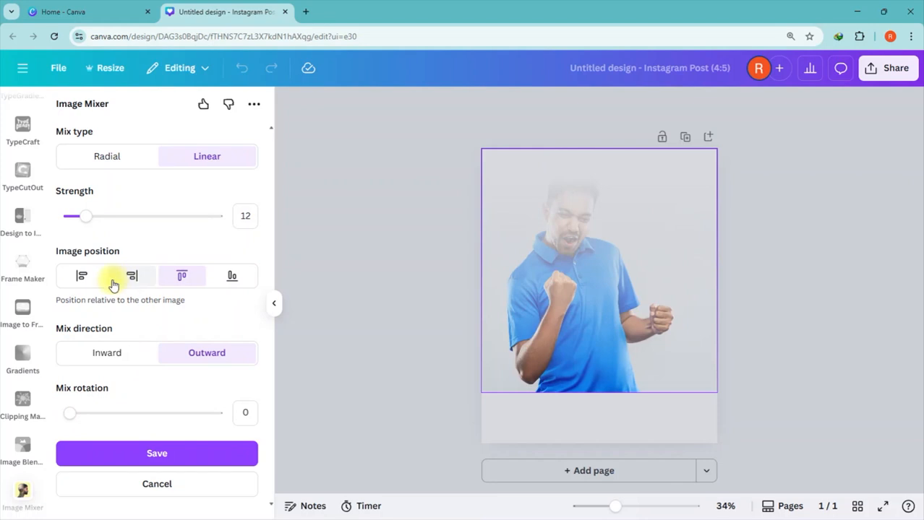
- Lower the Linear mix strength to 8, set the image position to bottom and keep the mix direction on Outward
left_click(80, 281)
left_click(182, 277)
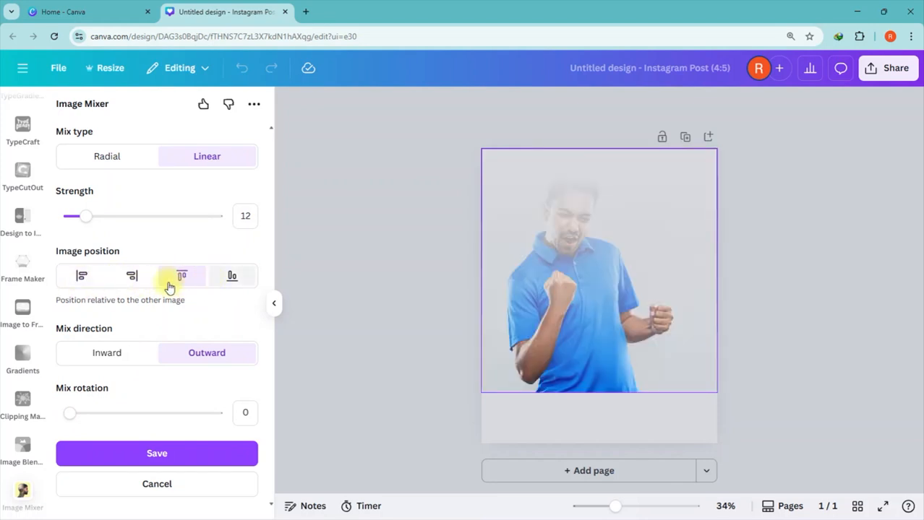
mouse_move(85, 215)
left_mouse_down()
mouse_move(164, 231)
mouse_move(74, 226)
left_mouse_up()
left_click(232, 276)
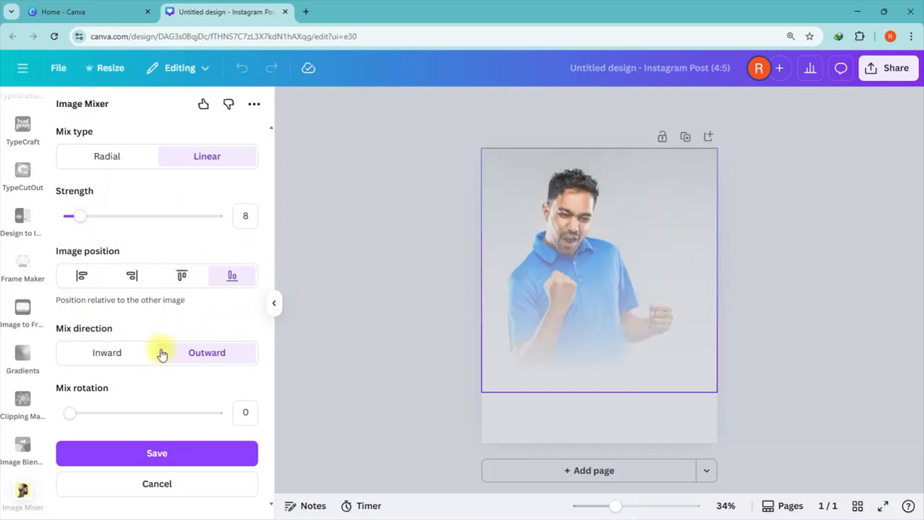
left_click(125, 361)
left_click(201, 364)
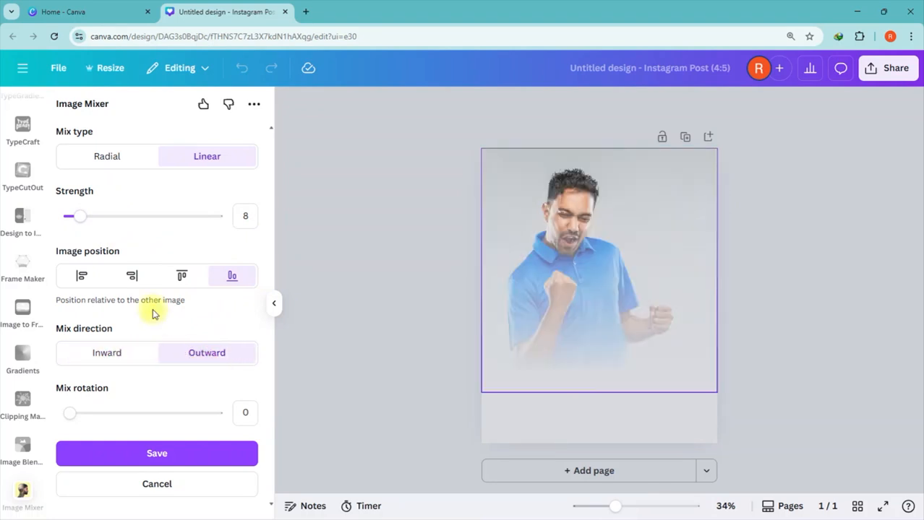
- Set the Linear mix strength to 6 and save the mix on the man's photo
left_click_drag(81, 221, 107, 222)
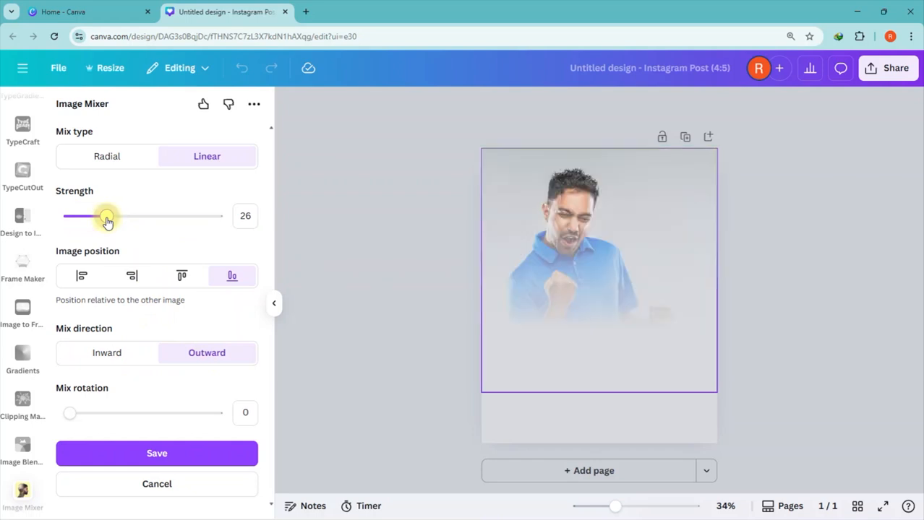
left_click_drag(107, 221, 76, 220)
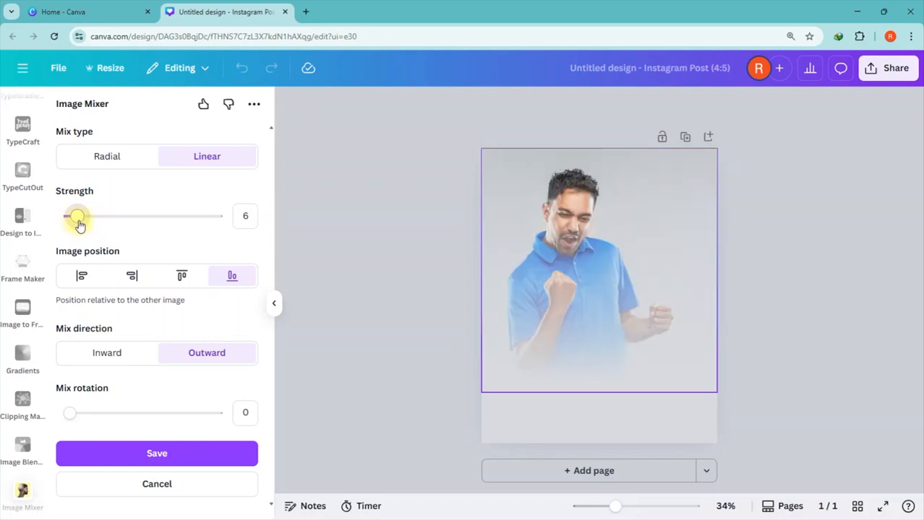
left_click(134, 456)
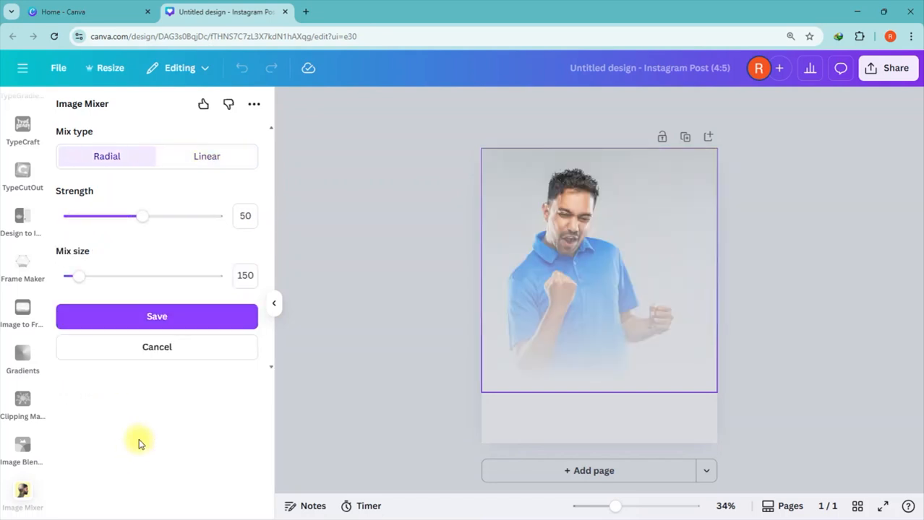
left_click(189, 325)
left_click(370, 280)
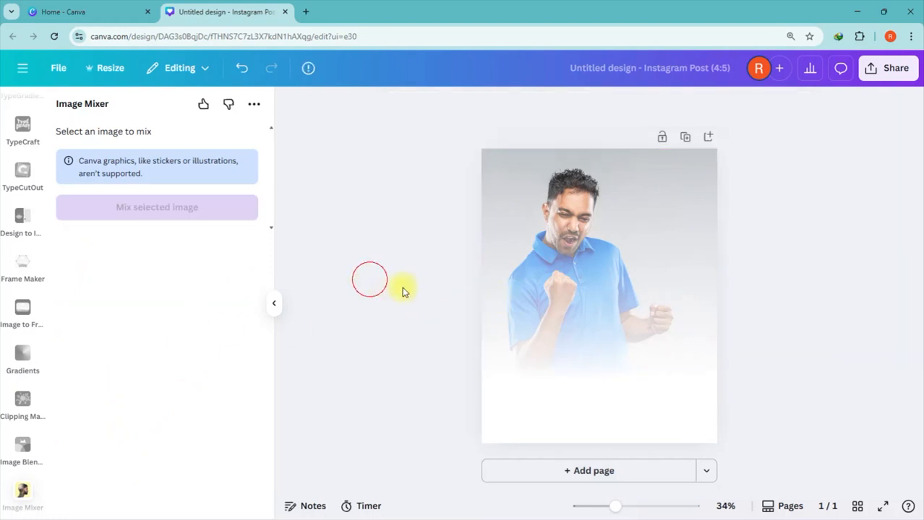
- Open the faded photo of the man for another mix in the Image Mixer app
left_click(538, 287)
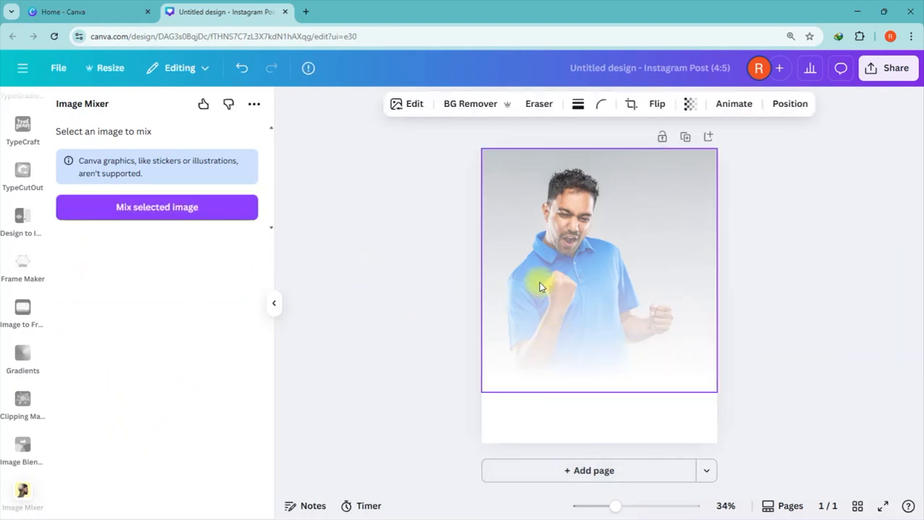
left_click(128, 210)
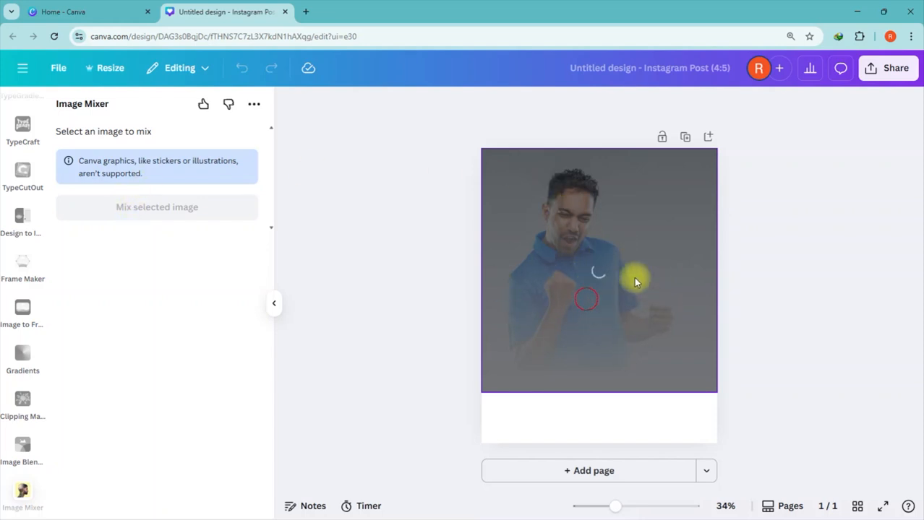
scroll(19, 484, "down", 3)
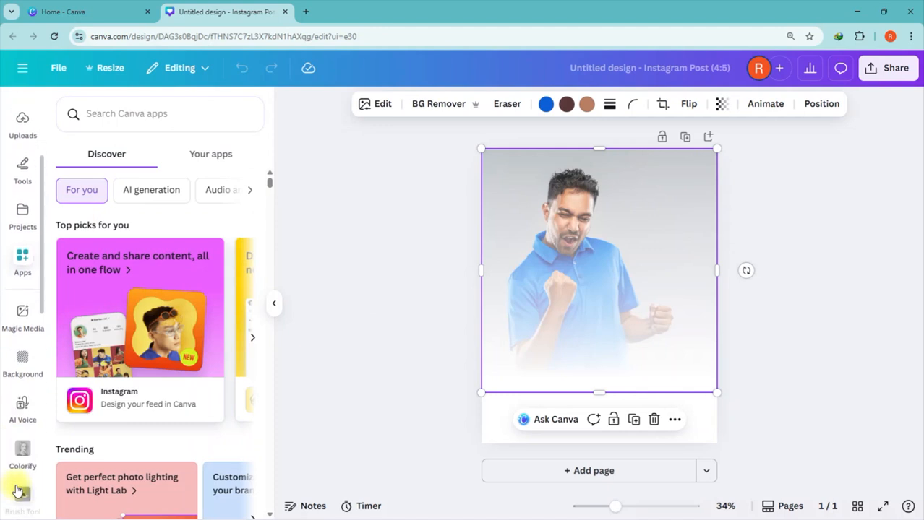
scroll(17, 490, "down", 8)
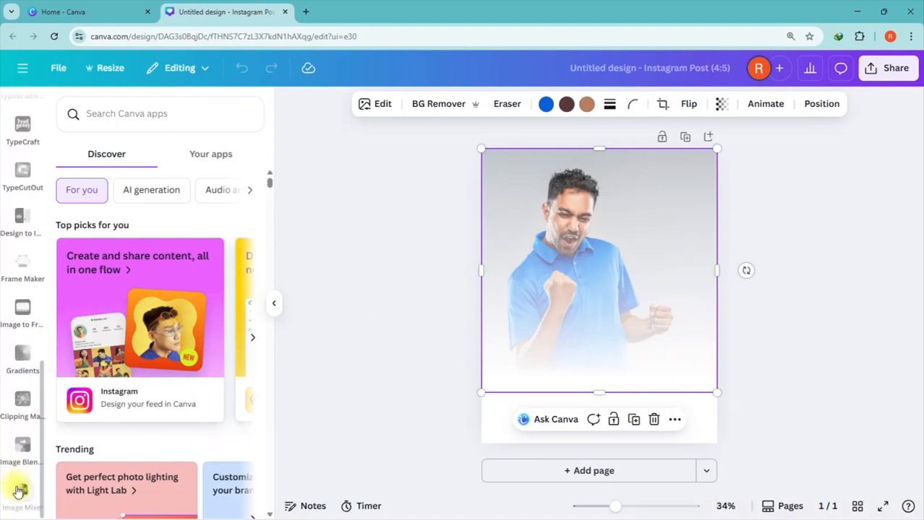
left_click(19, 491)
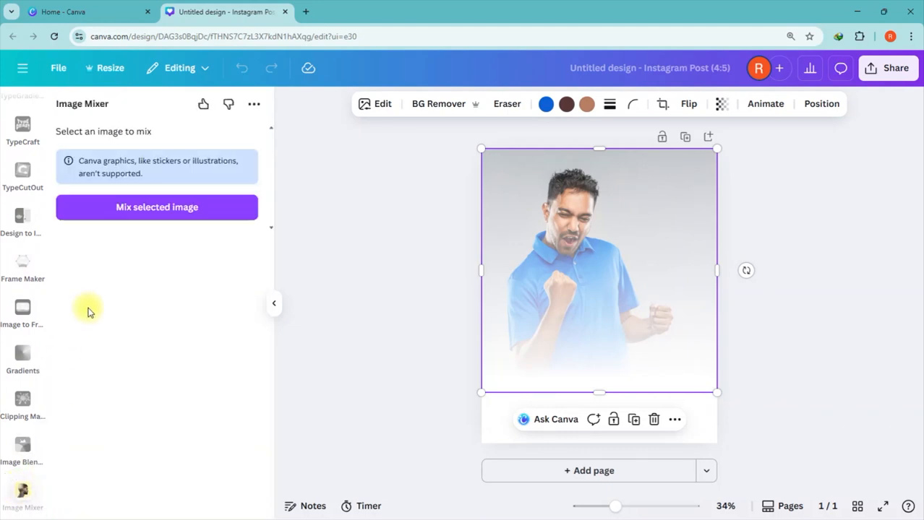
left_click(207, 210)
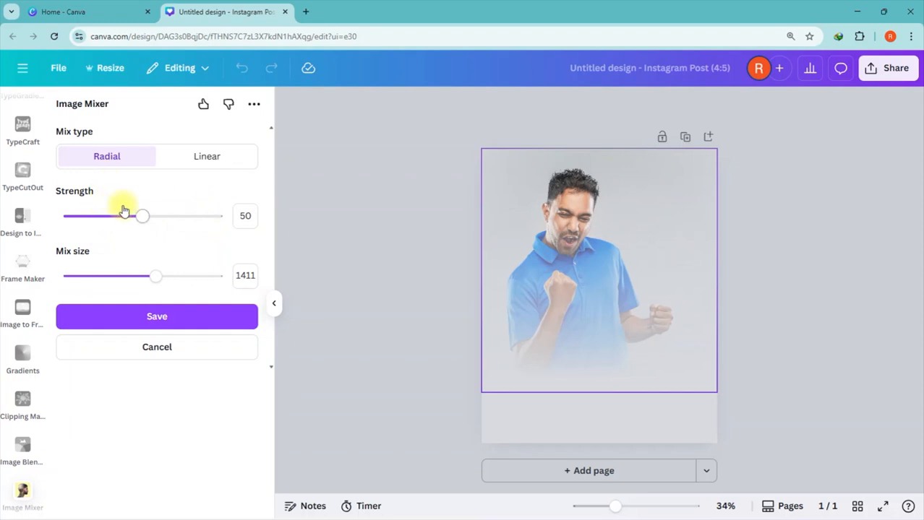
- Try a Radial mix on the faded photo with strength 24 and mix size 1666
left_click_drag(156, 277, 223, 276)
left_click_drag(151, 220, 103, 216)
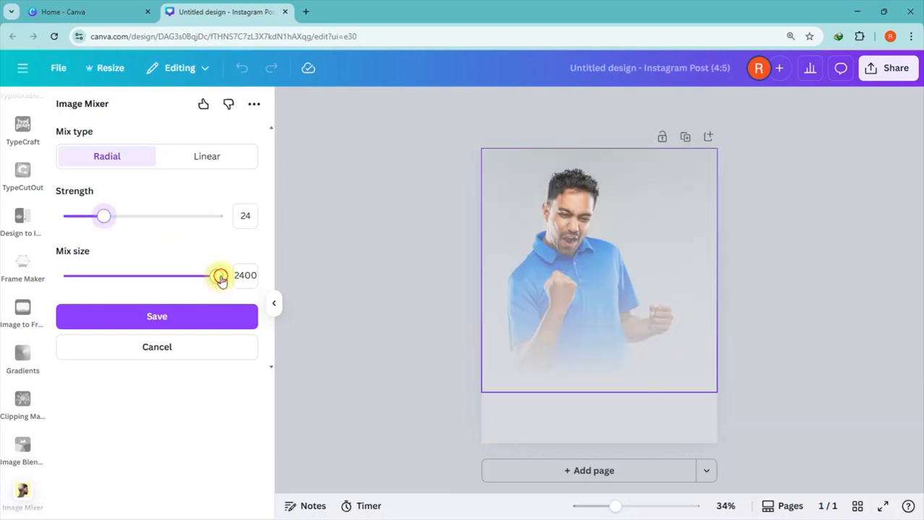
left_click_drag(221, 274, 172, 283)
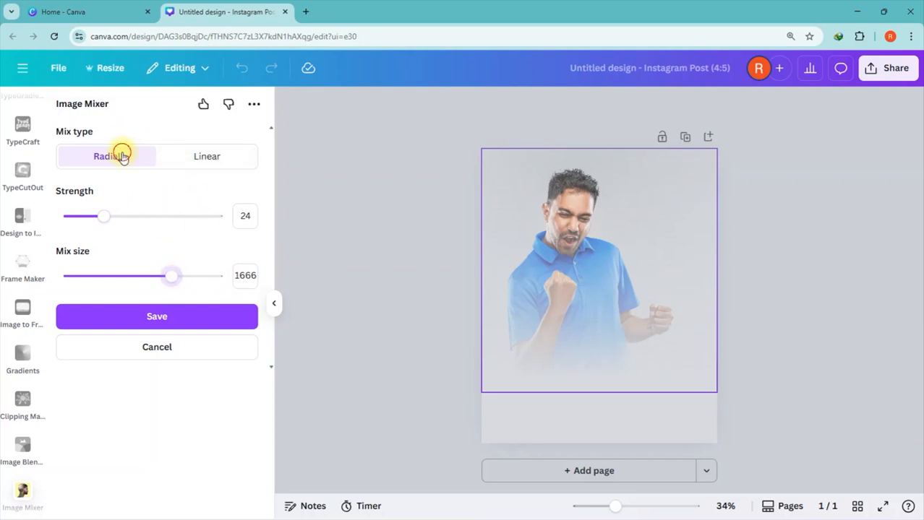
- Compare the Radial and Linear mix types, try a Linear mix rotation of 335 and cancel the second mix
left_click(226, 161)
left_click(119, 156)
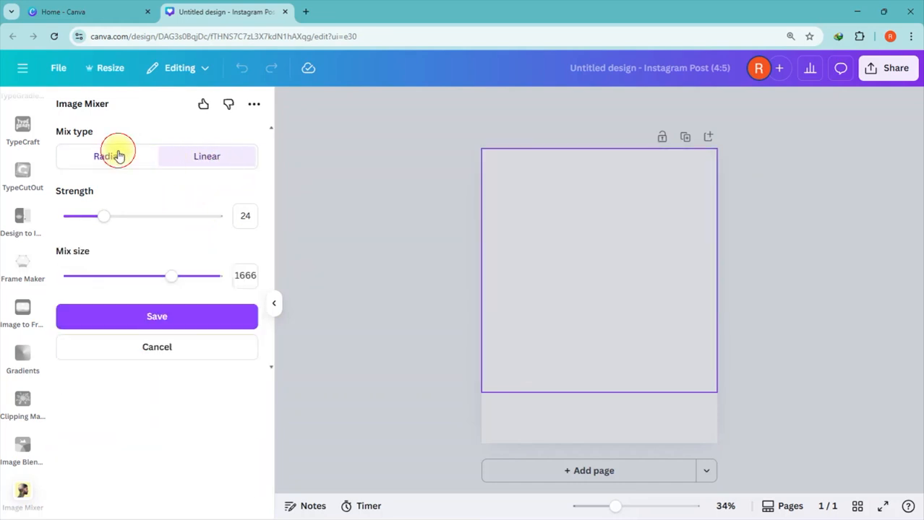
left_click(210, 159)
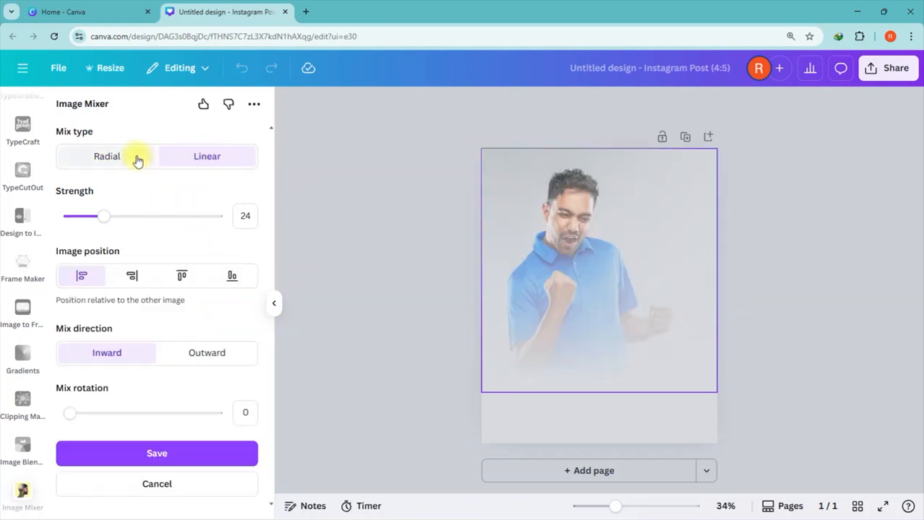
left_click(136, 159)
left_click(190, 162)
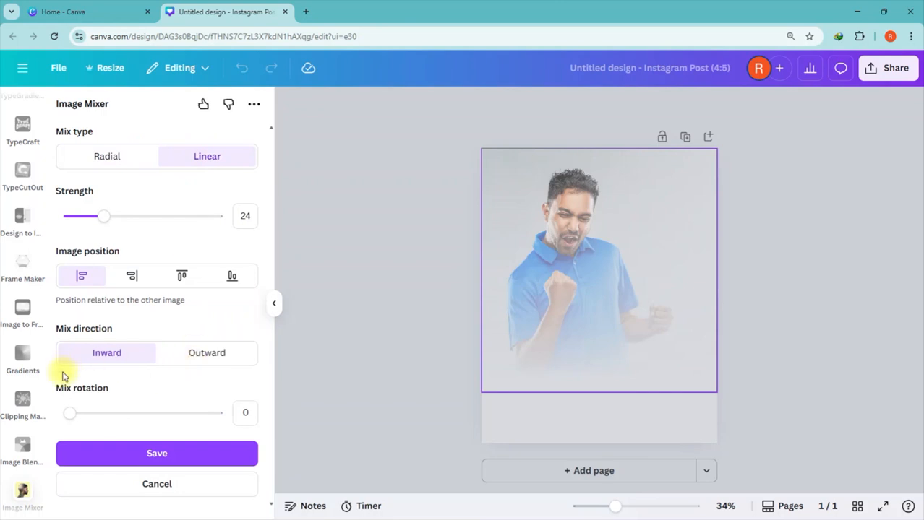
left_click_drag(68, 413, 209, 413)
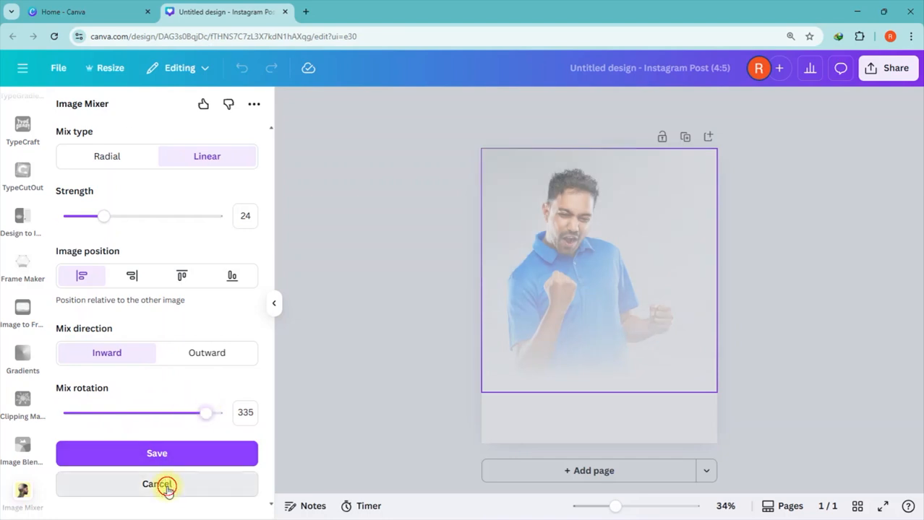
left_click(167, 485)
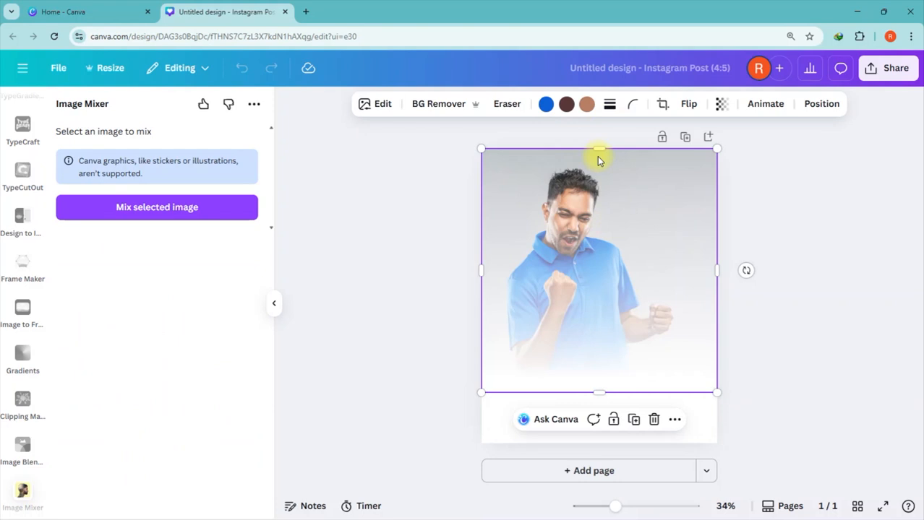
- Fill the page background with the red from the Brand Kit palette to check the photo's fade
left_click(705, 430)
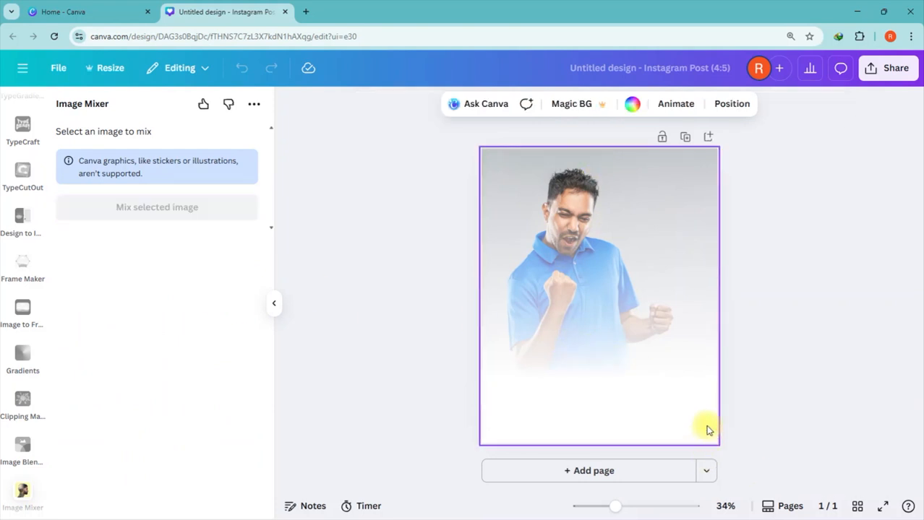
left_click(634, 112)
left_click(78, 281)
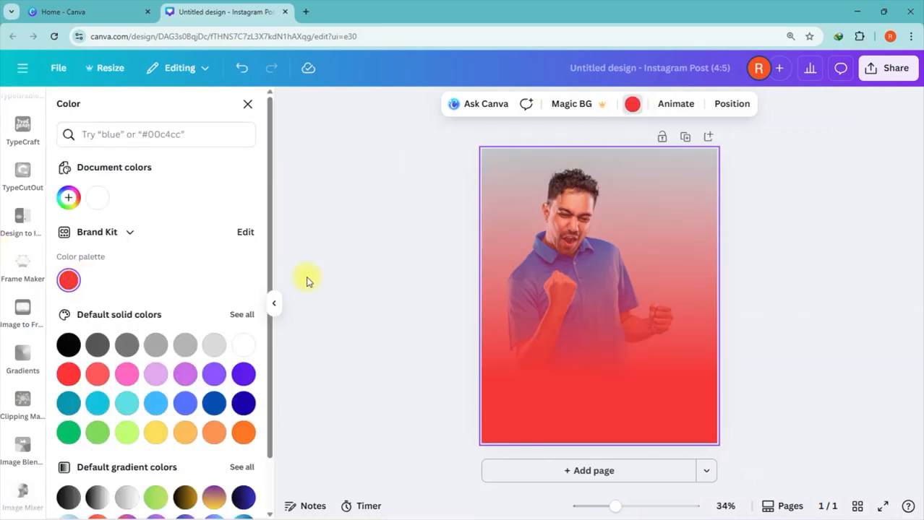
left_click(837, 289)
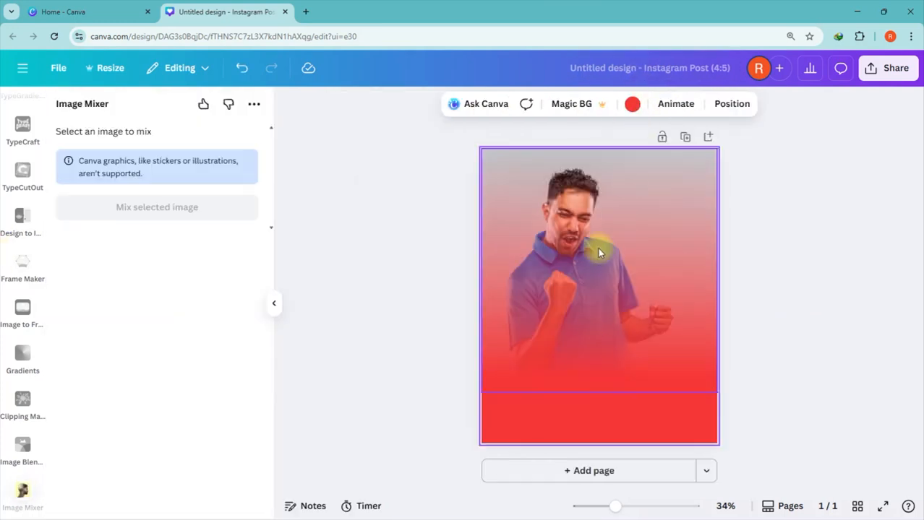
left_click(867, 287)
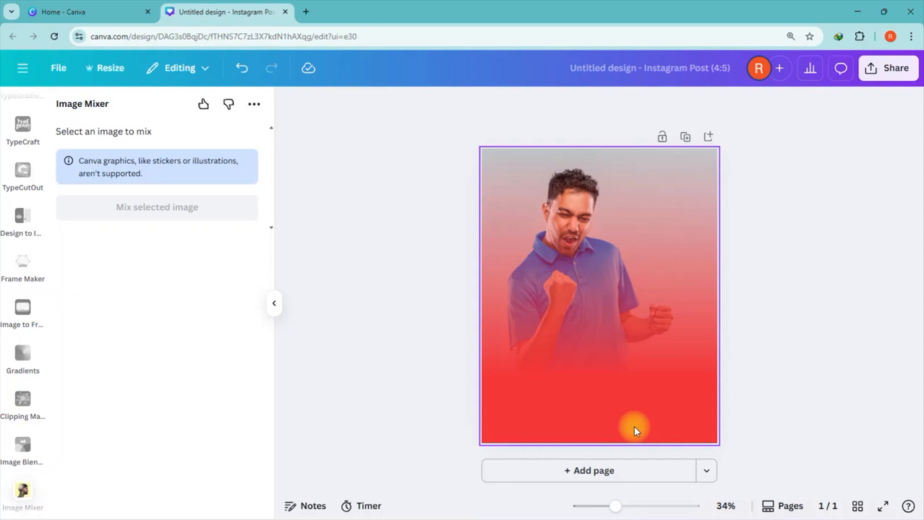
- Delete the man's photo from the page and set the page background to white
left_click(553, 220)
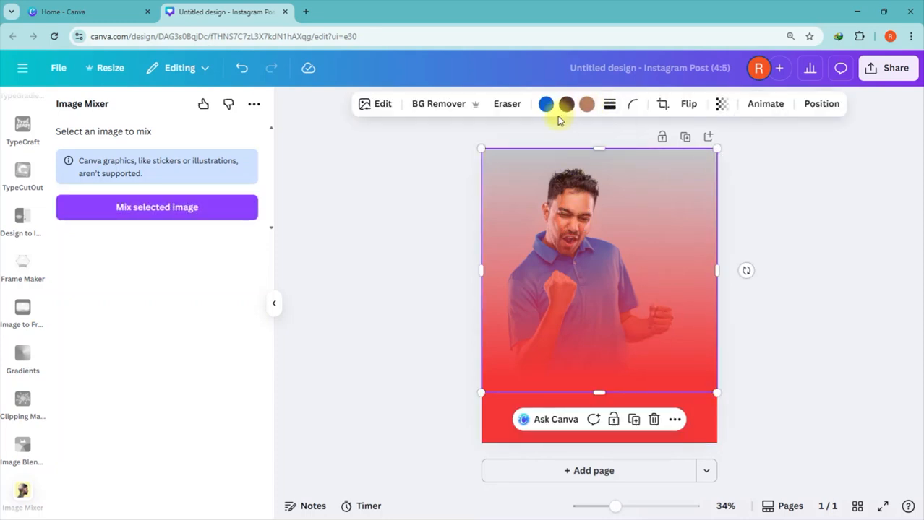
left_click(653, 419)
left_click(568, 354)
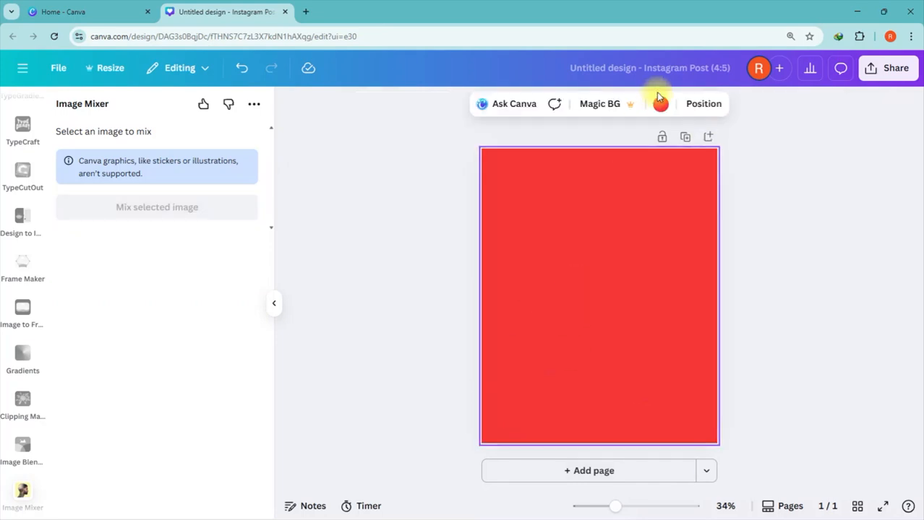
left_click(660, 105)
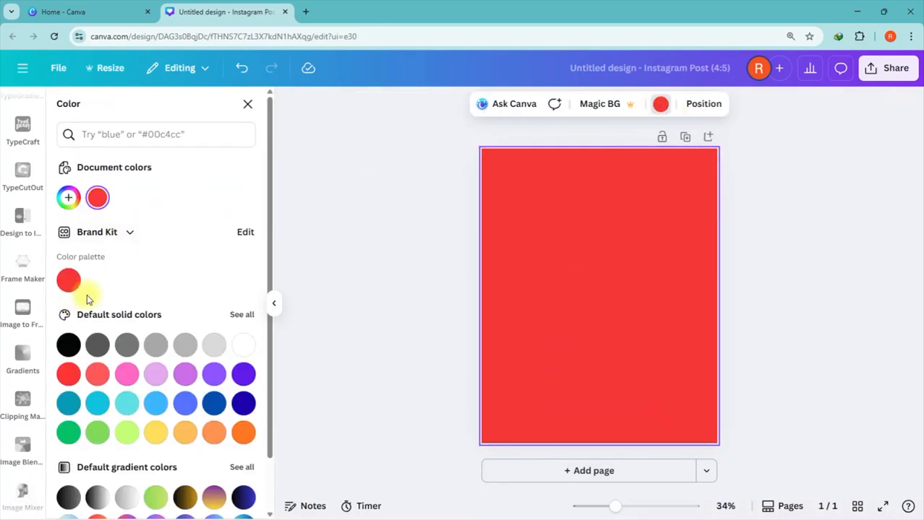
left_click(243, 344)
left_click(793, 301)
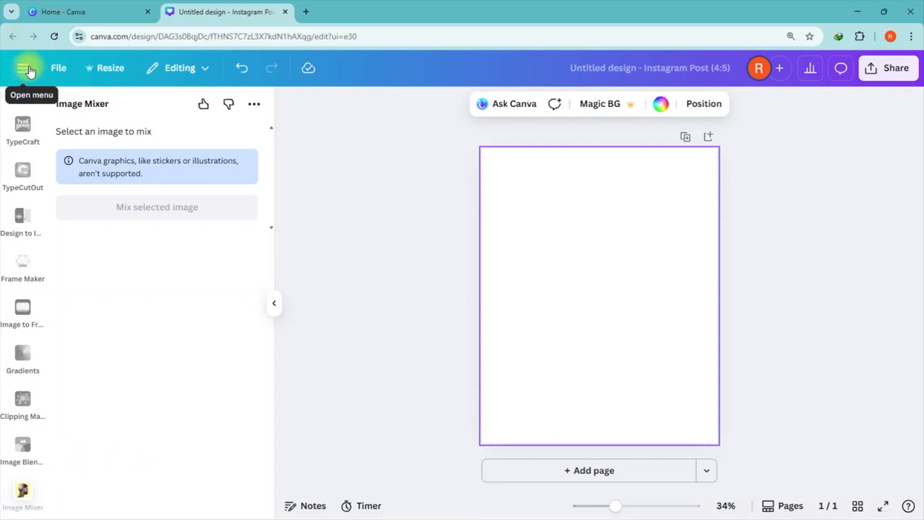
- Add the recently used concert crowd photo from the elements library to the page and delete it again
scroll(22, 216, "up", 10)
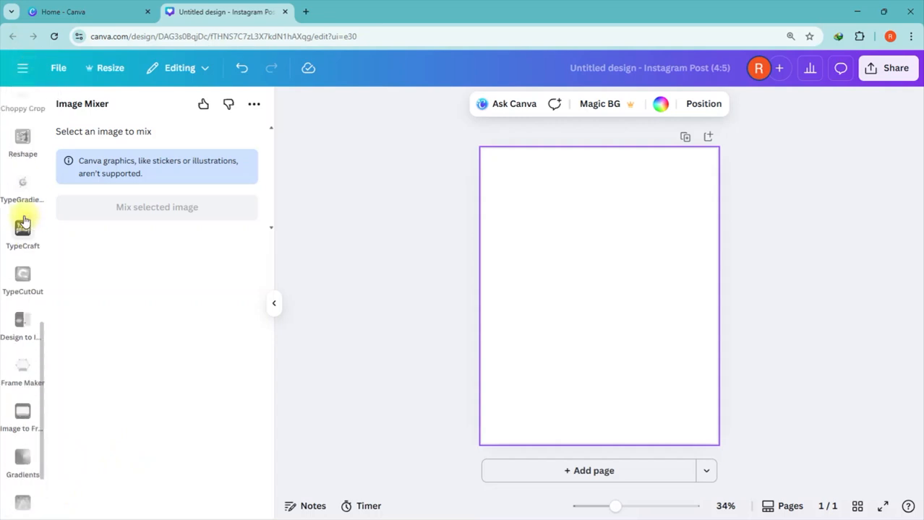
left_click(21, 154)
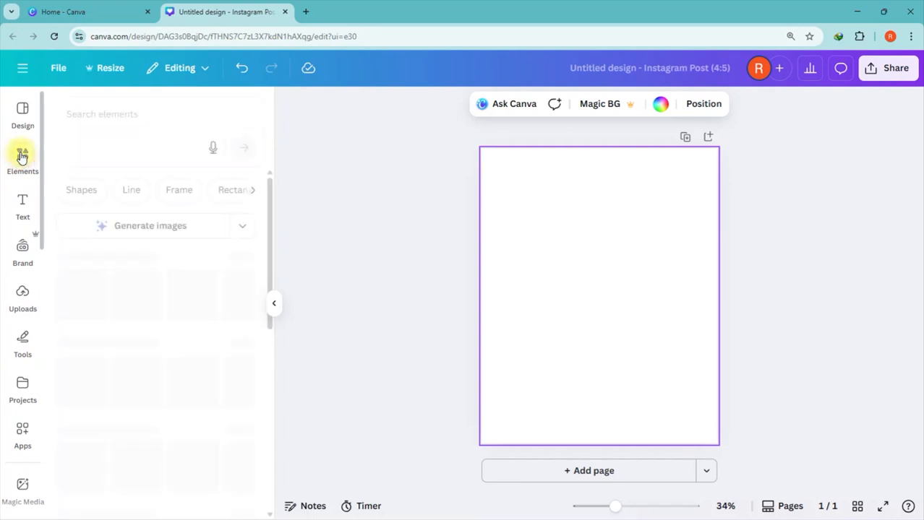
left_click(117, 112)
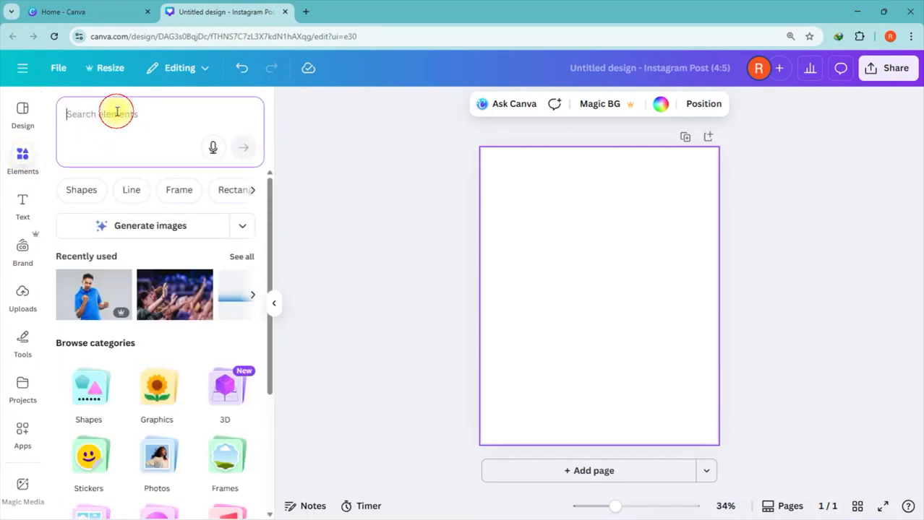
left_click(163, 303)
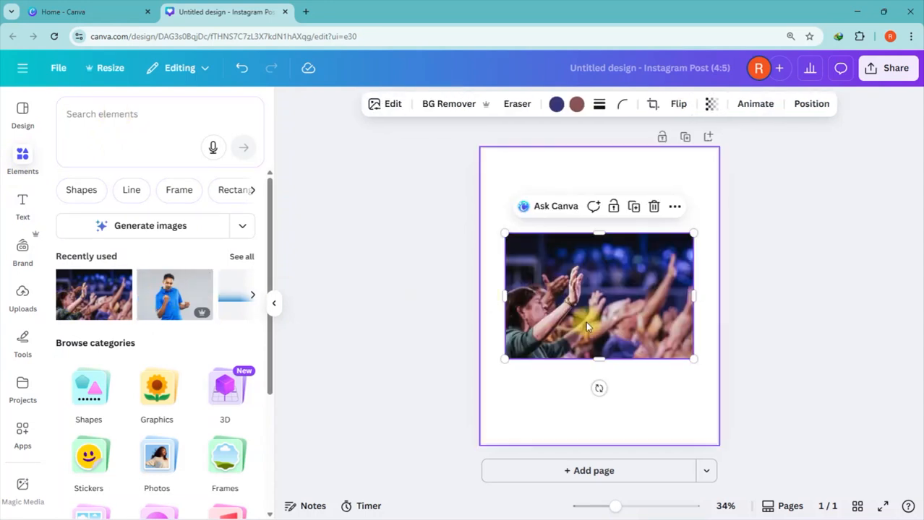
left_click(653, 207)
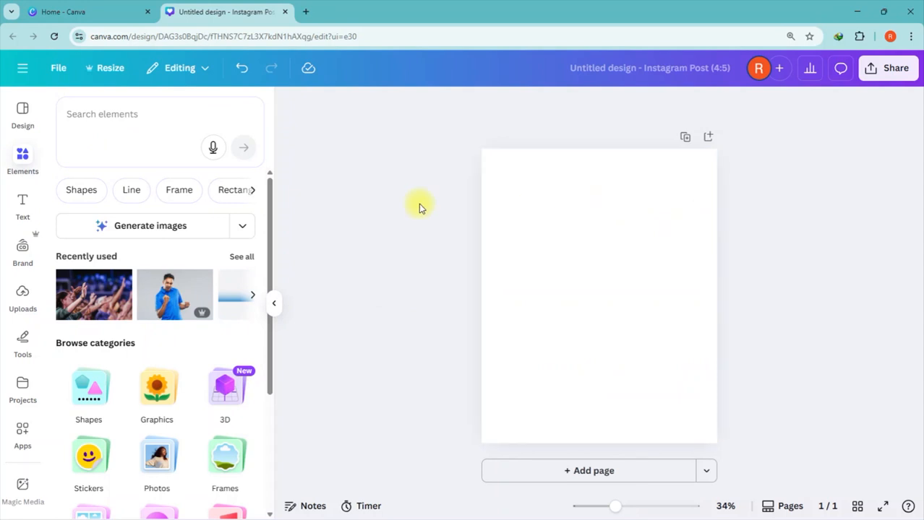
- Search the elements library photos for "FACE OF A MAN" and add the bearded man in a red shirt on a dark background
left_click(82, 119)
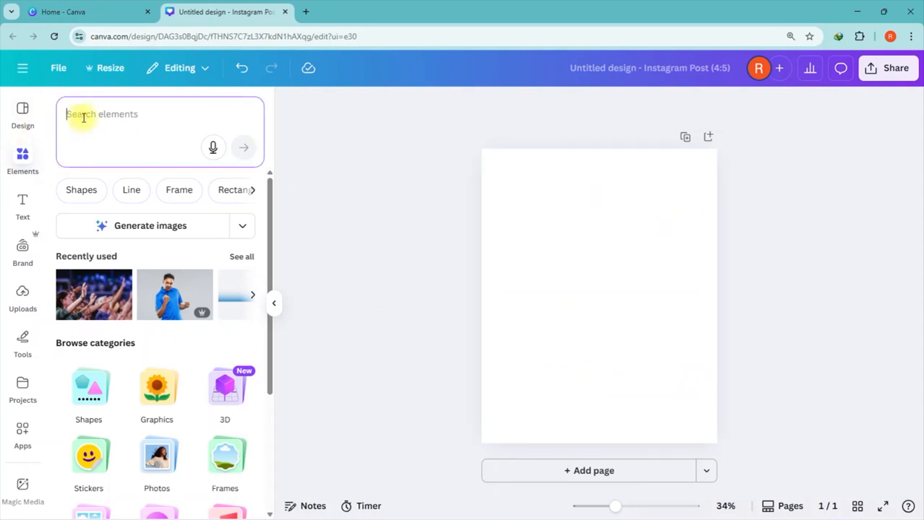
type("FA")
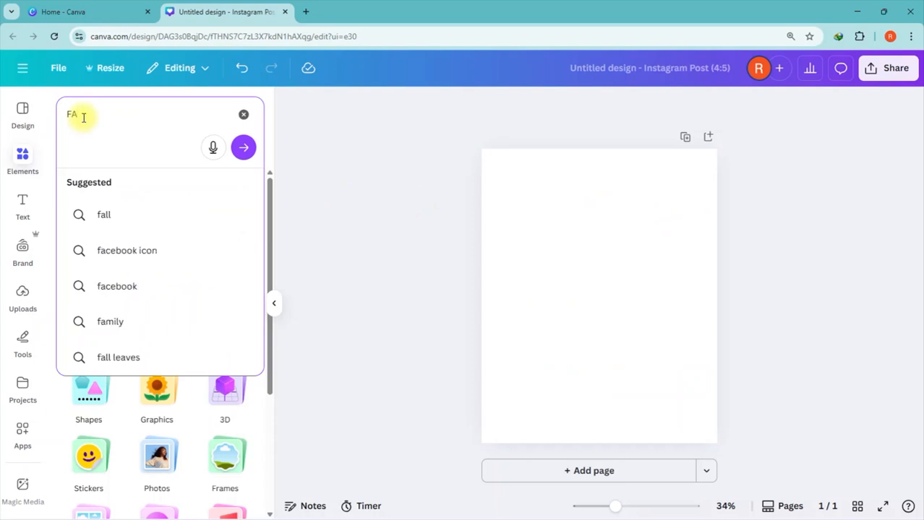
type("CE OF A MAN")
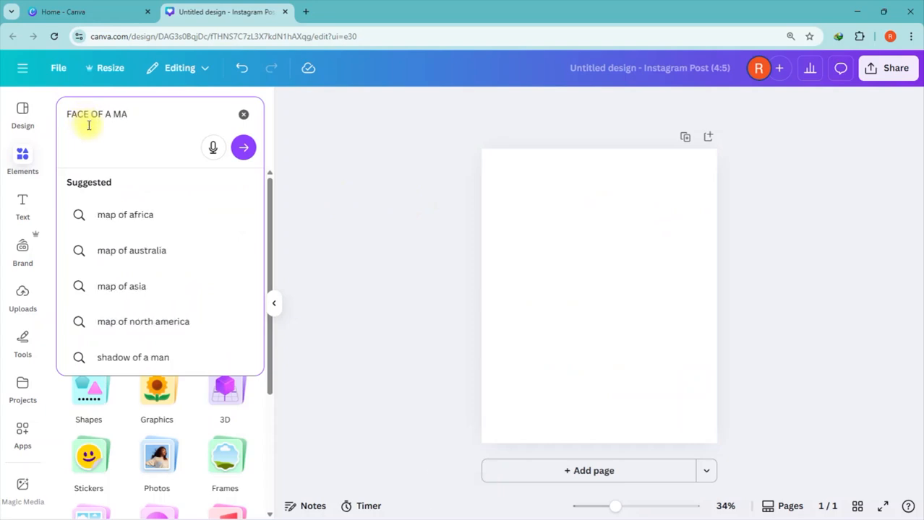
key("Return")
scroll(193, 405, "down", 1)
scroll(193, 404, "up", 1)
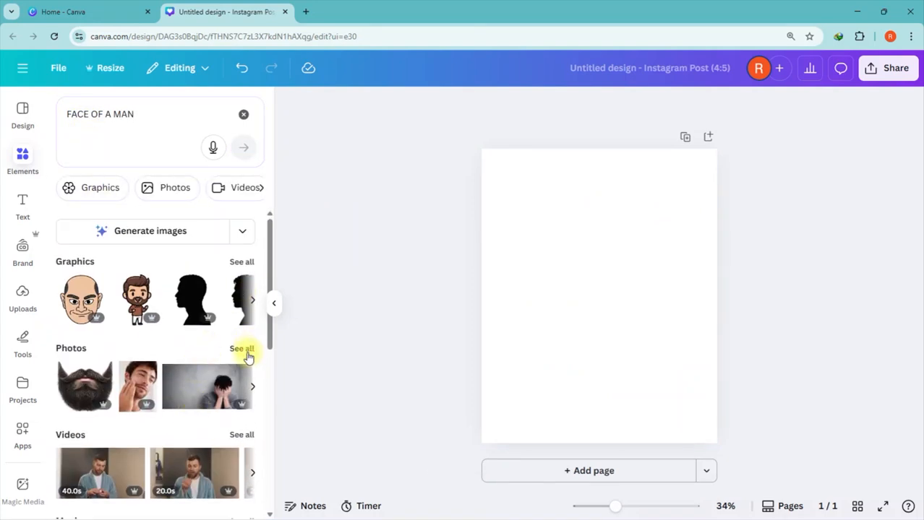
left_click(243, 349)
scroll(248, 352, "down", 3)
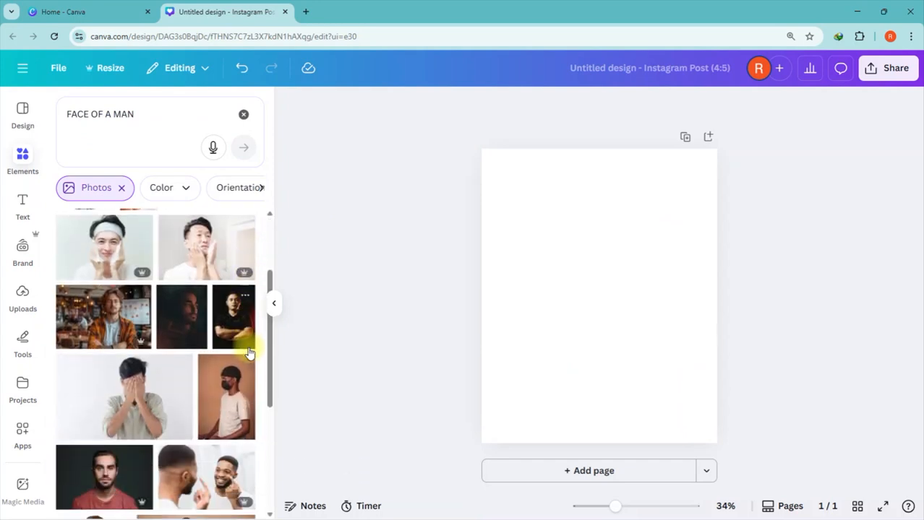
scroll(248, 353, "down", 1)
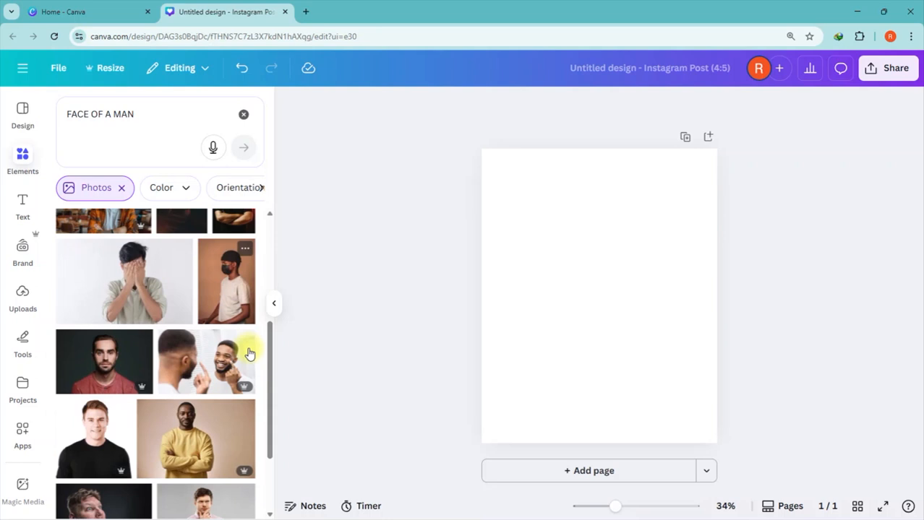
left_click(99, 355)
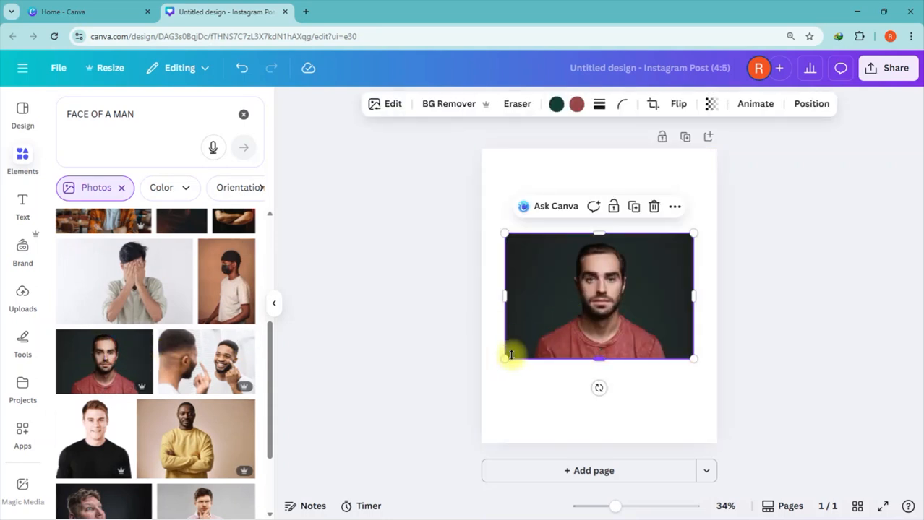
- Enlarge the man's portrait and position it so it fills the whole page with his face centred
left_click_drag(505, 358, 323, 480)
left_click_drag(563, 376, 630, 286)
left_click_drag(761, 388, 740, 486)
left_click_drag(672, 336, 686, 351)
left_click(323, 217)
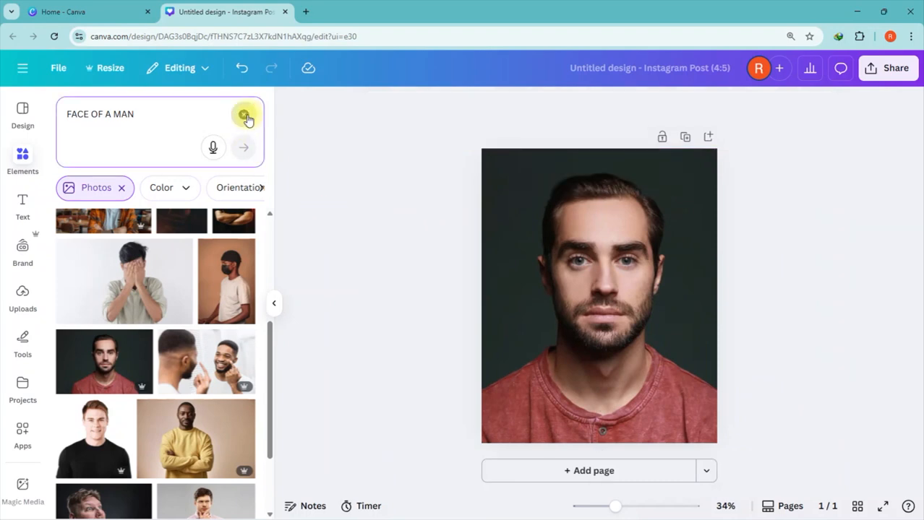
- Search the elements library photos for "FOREST" and add the misty pine forest photo to the page
left_click(243, 116)
left_click(112, 121)
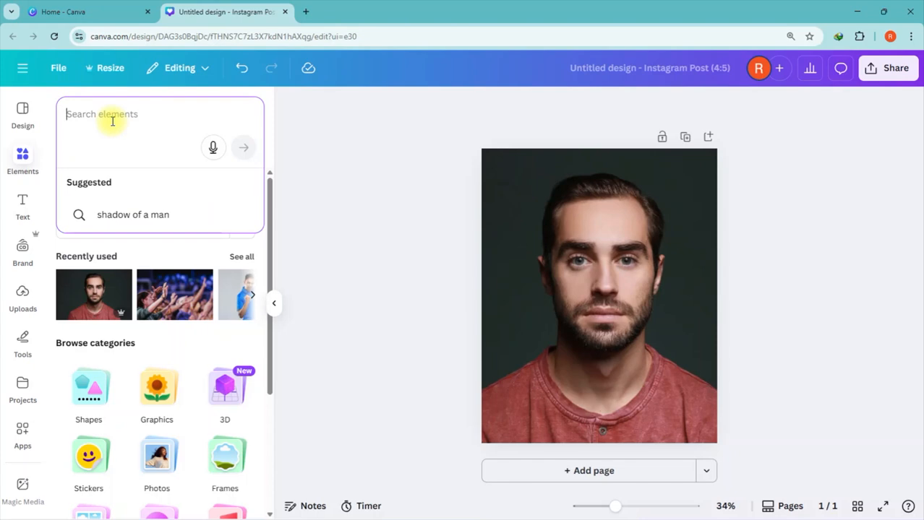
type("FOREST")
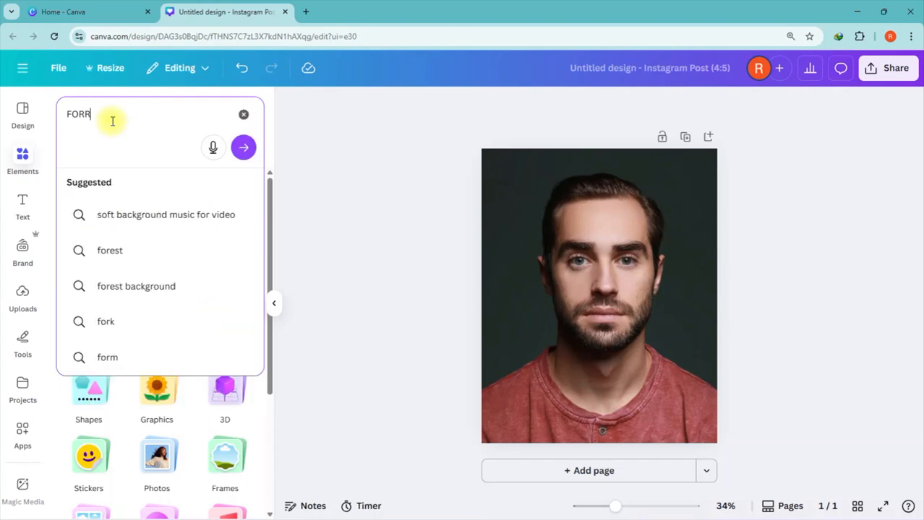
key("Return")
left_click(239, 347)
scroll(237, 358, "down", 8)
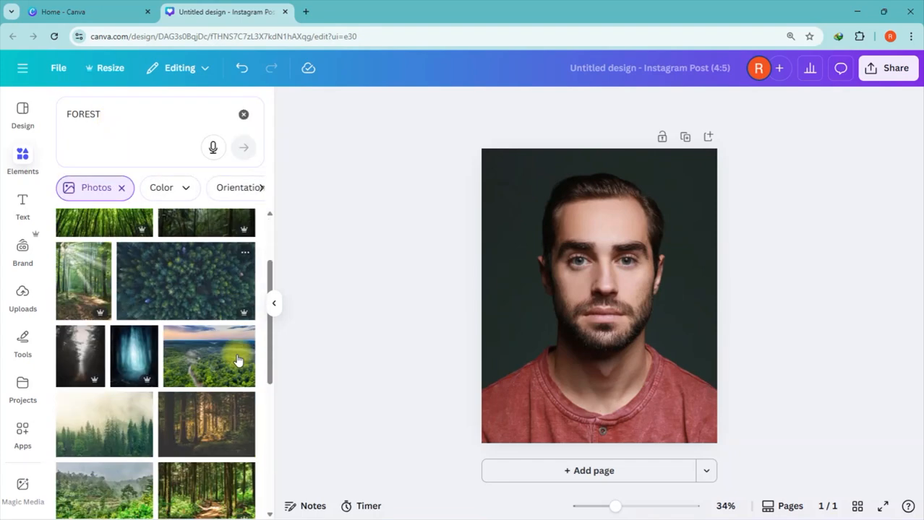
left_click(105, 389)
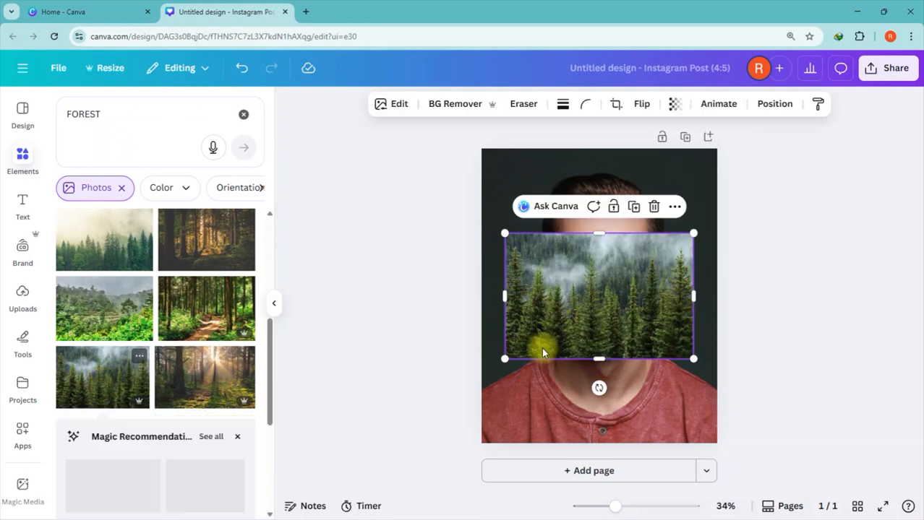
- Enlarge the forest photo to about 1688 by 1125 px and place it over the man's portrait
left_click_drag(495, 367, 406, 440)
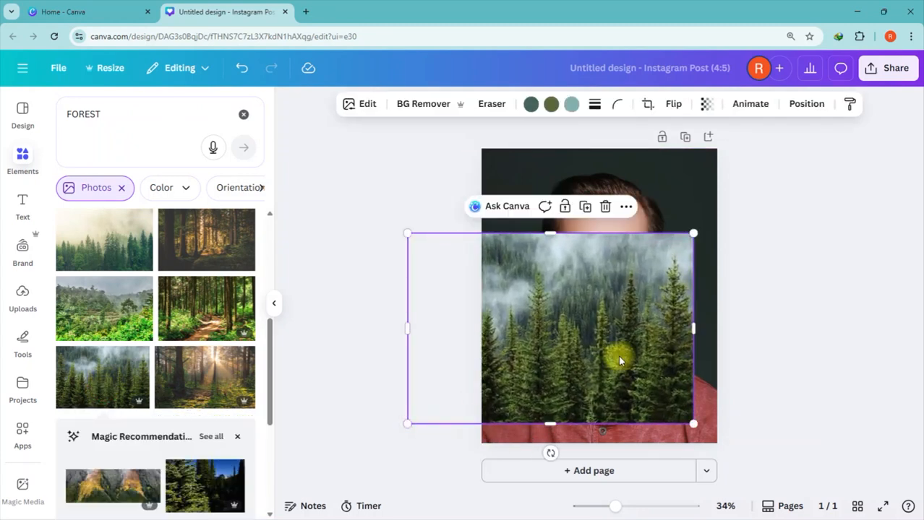
left_click_drag(618, 354, 655, 263)
left_click_drag(735, 333, 808, 384)
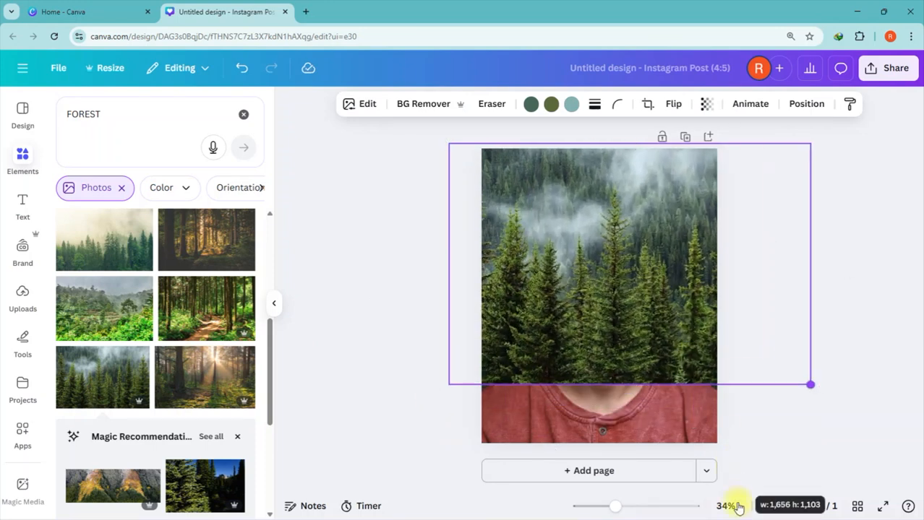
left_click_drag(639, 221, 622, 248)
- Clear the element search, find the Blend Image app by searching for "BLEN" and open it
left_click(243, 114)
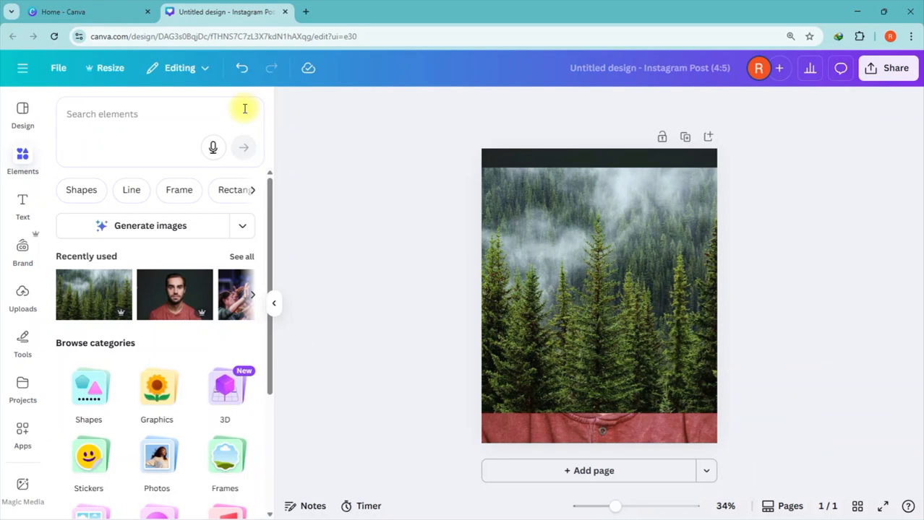
left_click(19, 437)
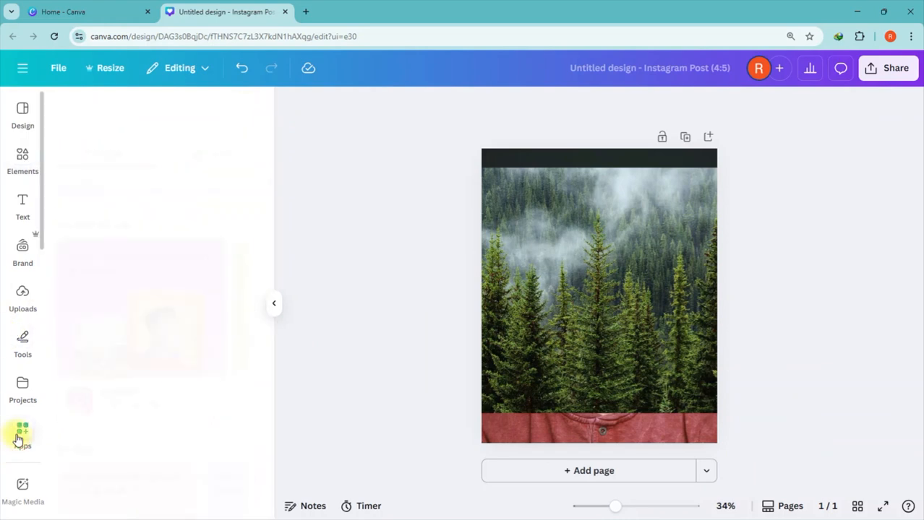
left_click(153, 114)
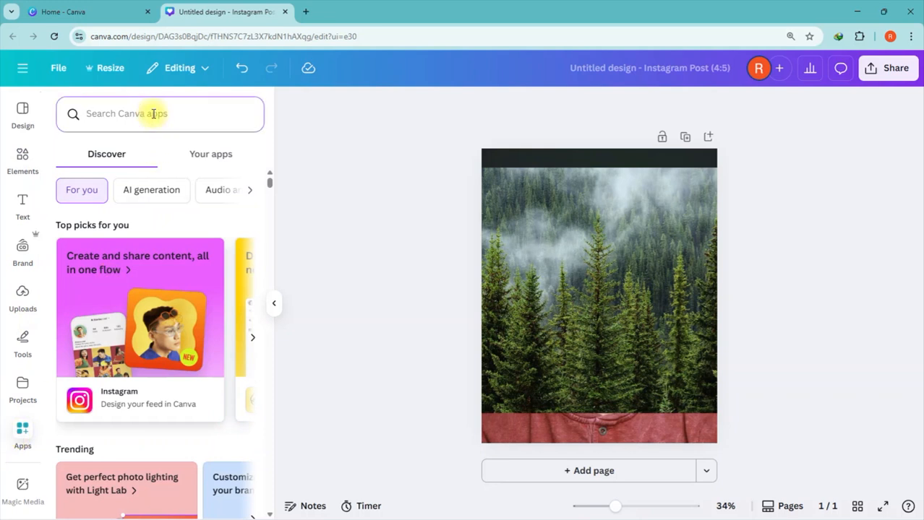
type("BLEN")
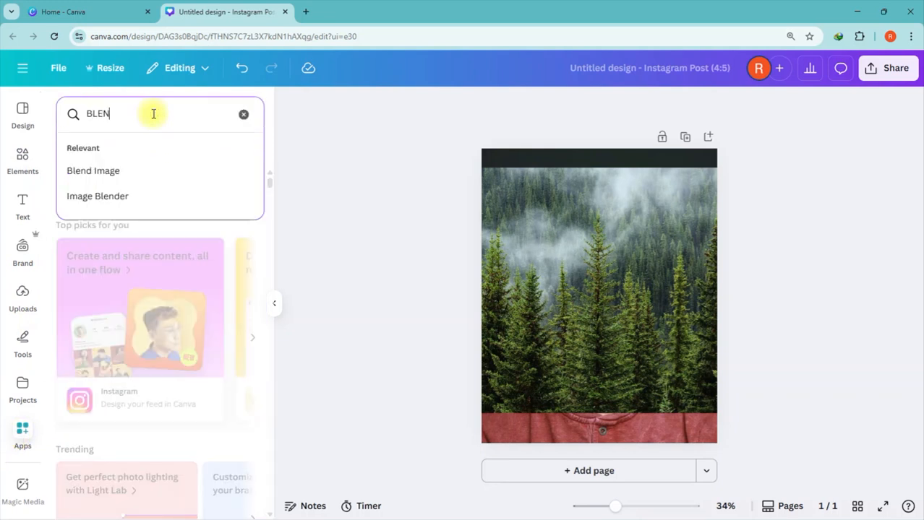
left_click(132, 179)
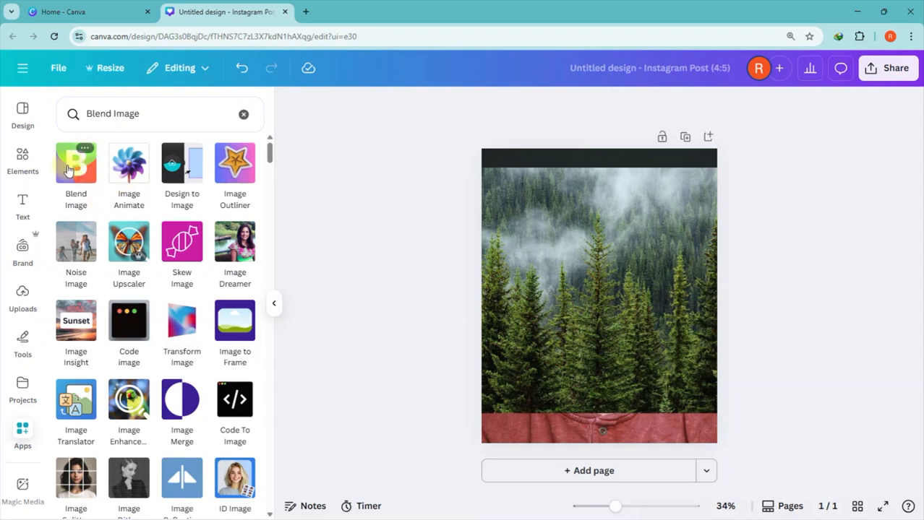
left_click(80, 167)
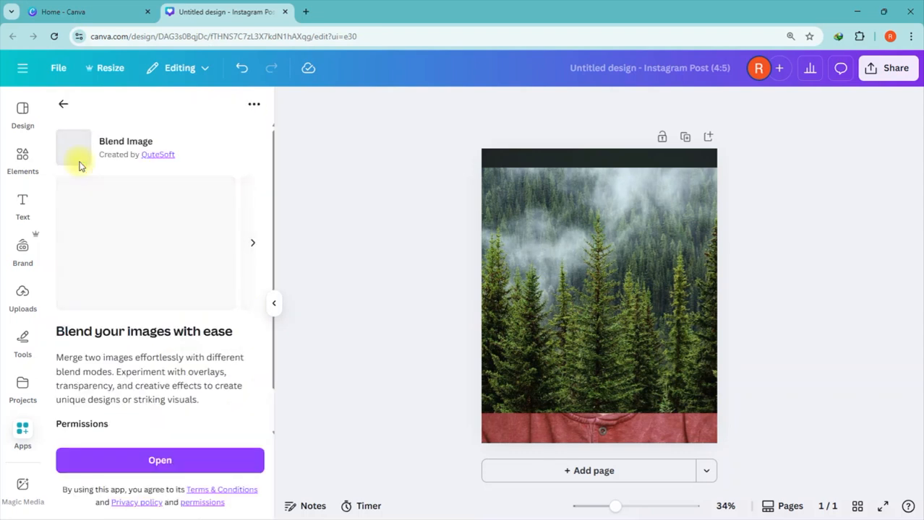
left_click(165, 463)
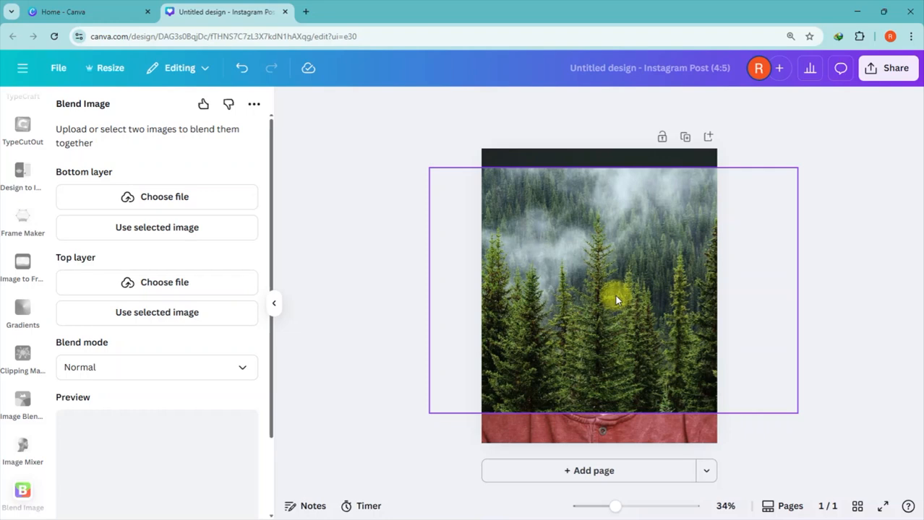
- Reposition the forest photo and the portrait beneath it, leaving the forest at about X -255 and Y 118 px
left_click_drag(615, 295, 605, 272)
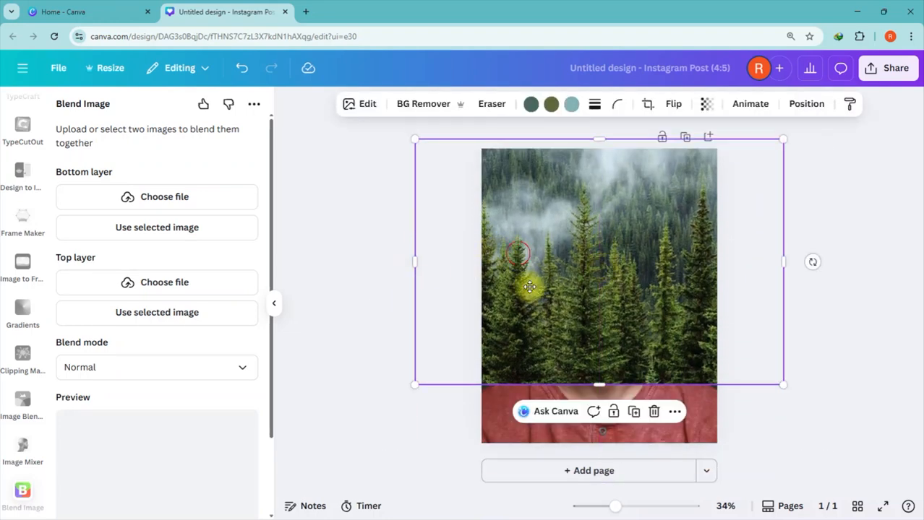
left_click_drag(530, 287, 655, 231)
left_click(576, 185)
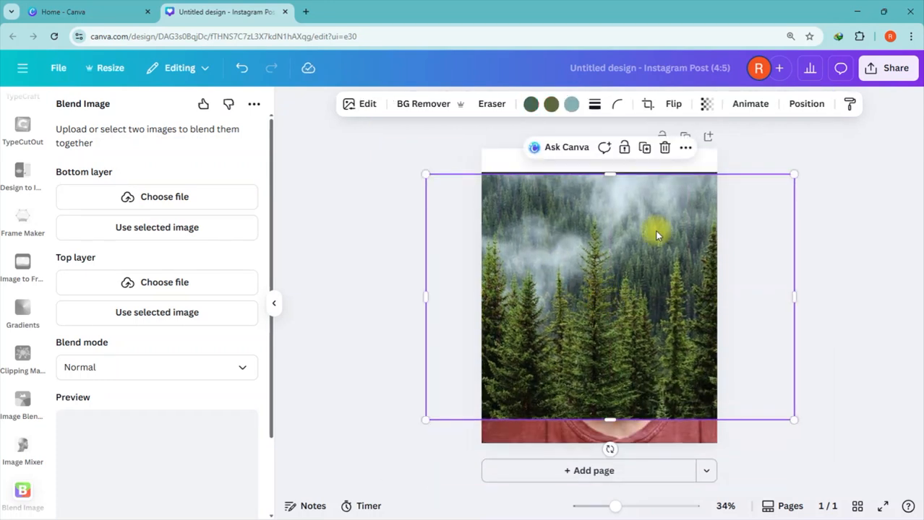
- Select the man's portrait through the layer list and use it as the bottom layer in Blend Image
left_click(805, 105)
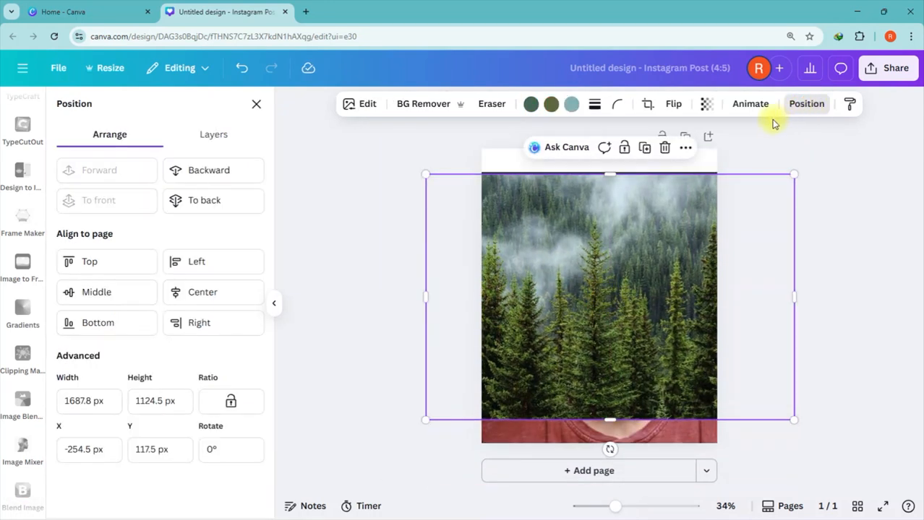
left_click(213, 133)
left_click(188, 258)
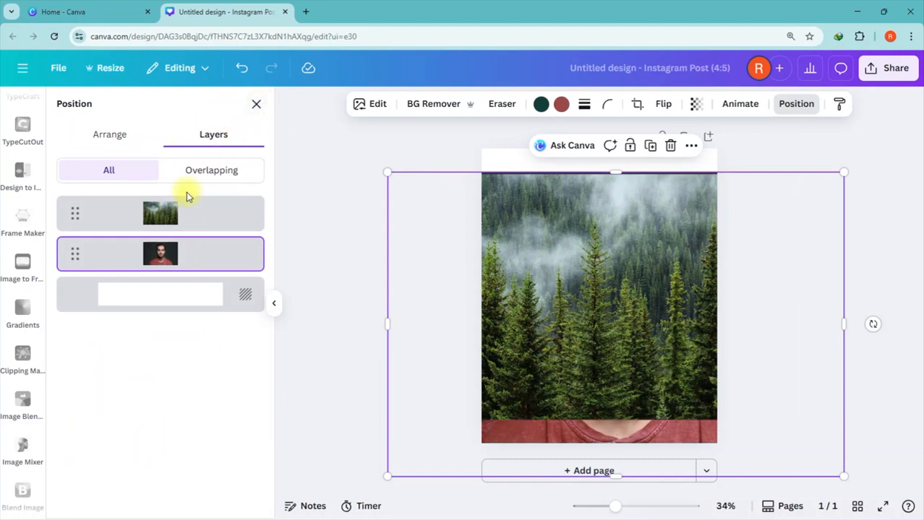
left_click(23, 494)
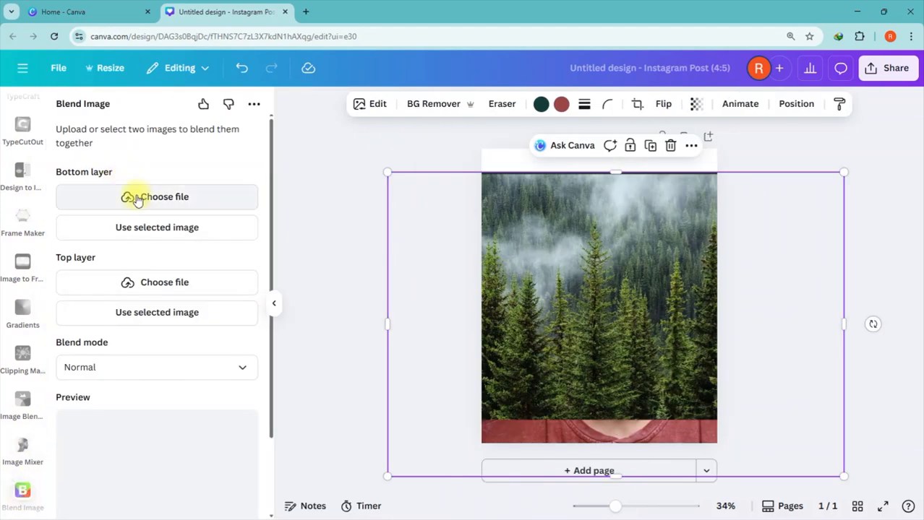
left_click(156, 229)
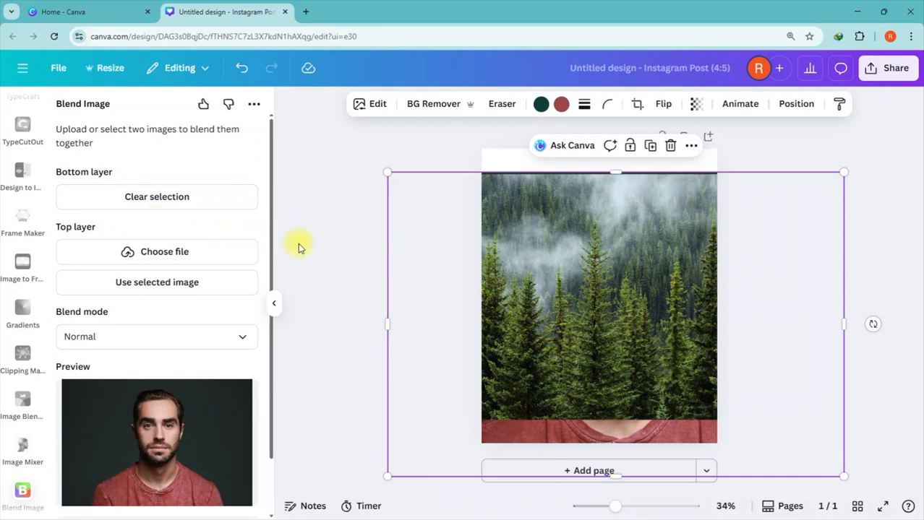
- Select the forest photo on the page and use it as the top layer of the blend
scroll(172, 327, "down", 1)
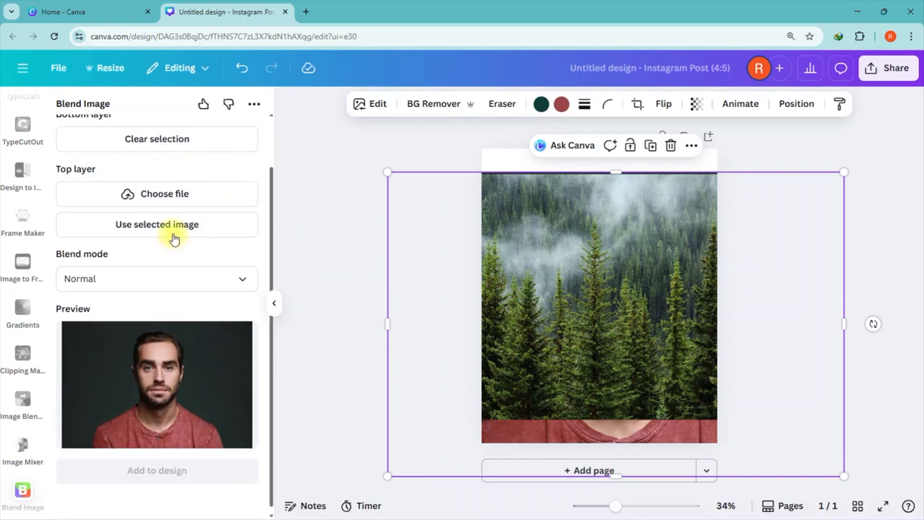
left_click(529, 243)
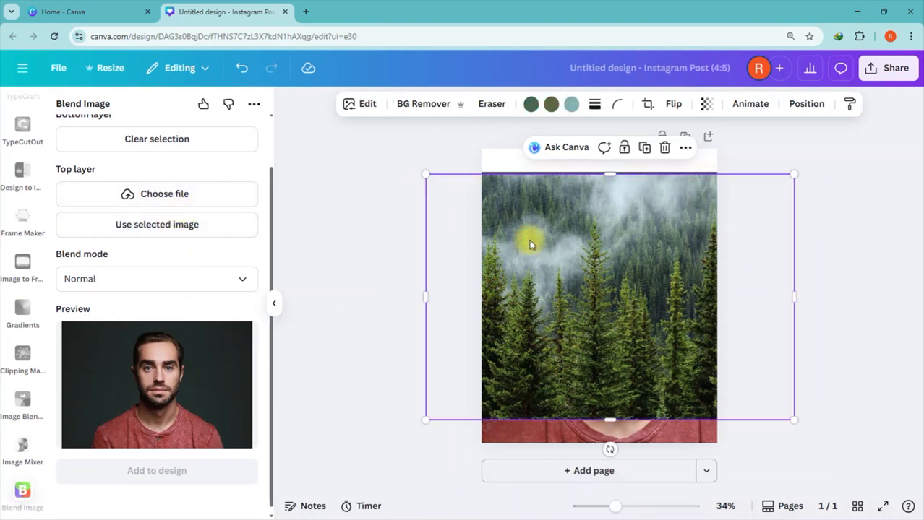
left_click(135, 227)
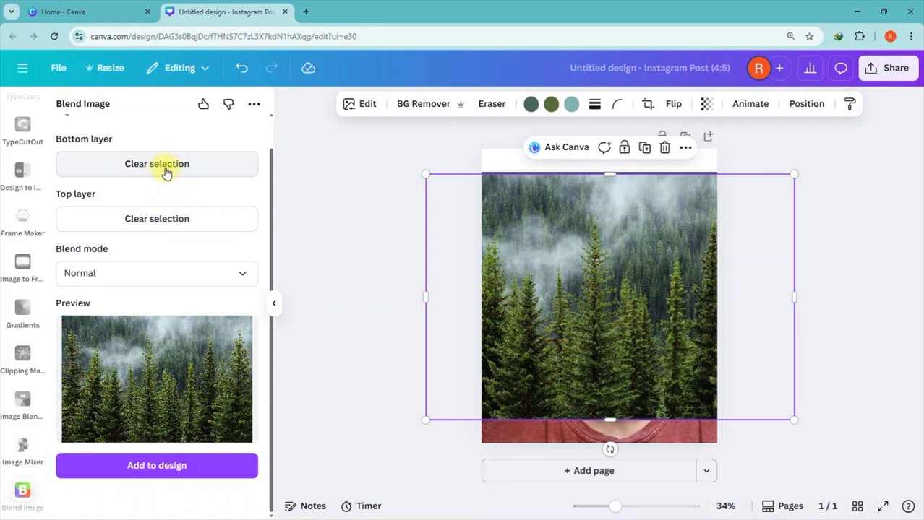
- Preview the Darken and Multiply blend modes and set the blend mode to Color Burn
left_click(187, 273)
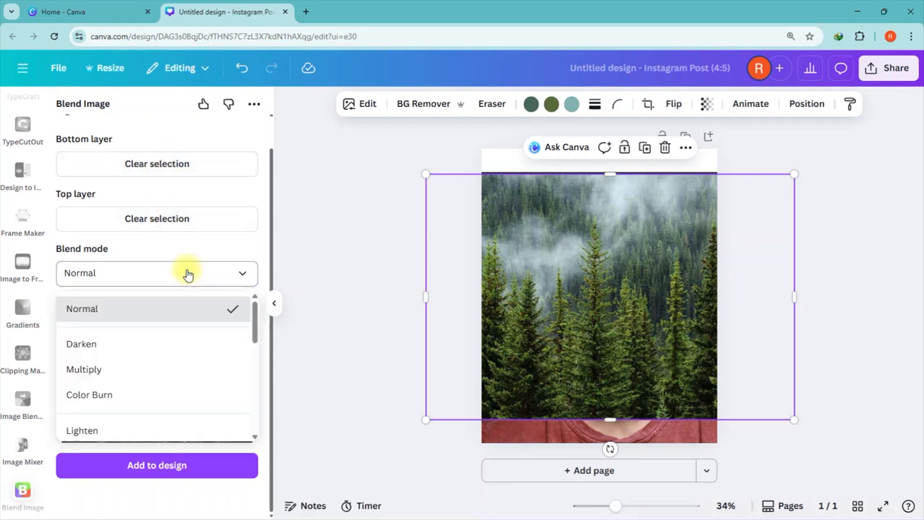
left_click(167, 338)
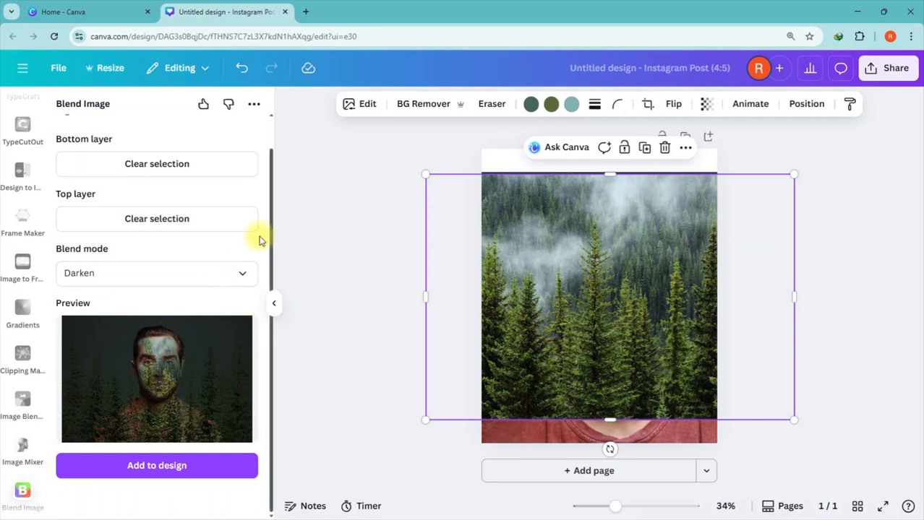
left_click(171, 270)
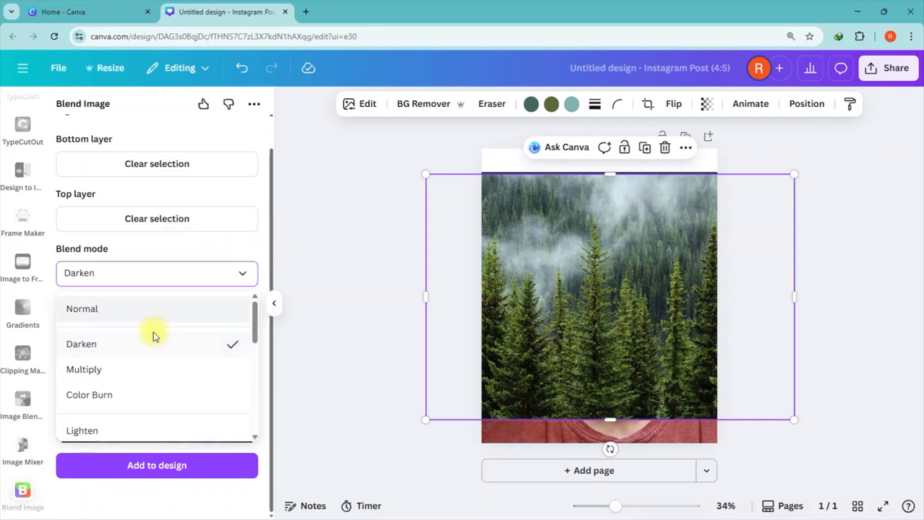
left_click(148, 369)
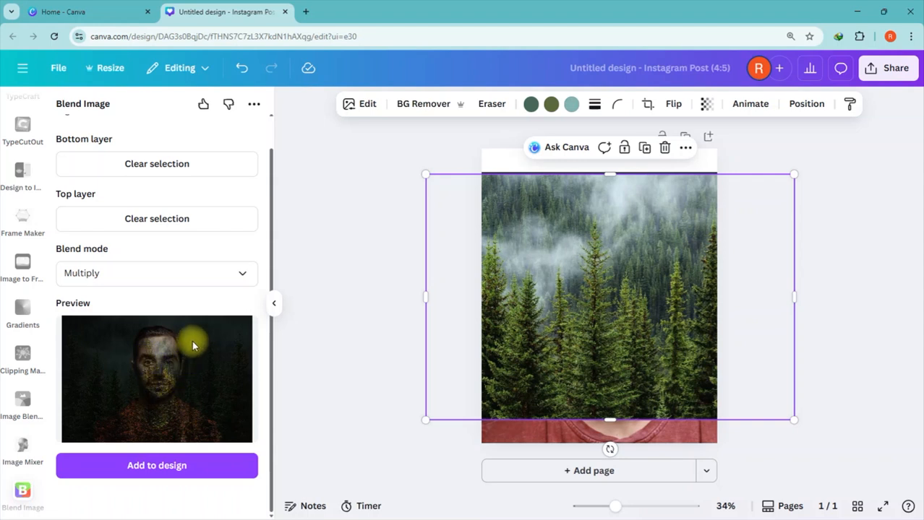
left_click(246, 276)
left_click(134, 392)
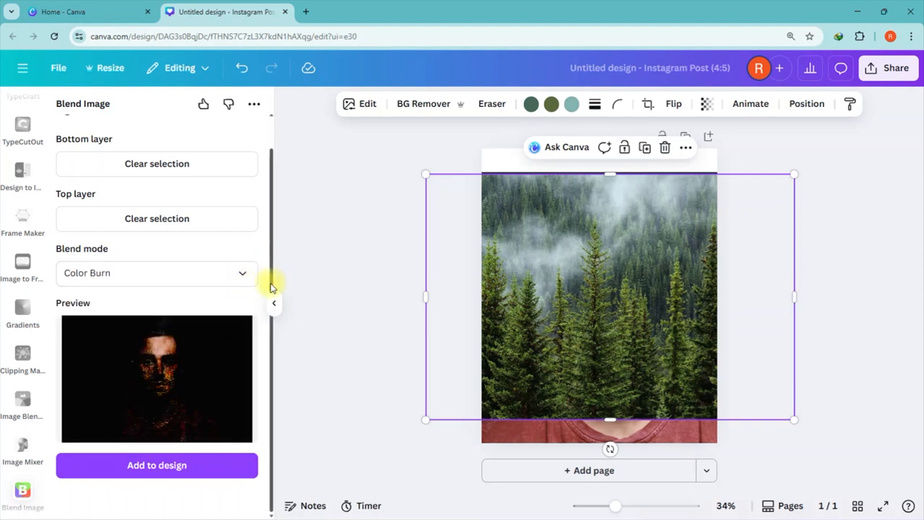
- Preview the Lighten, Screen and Overlay blend modes on the forest and portrait blend
left_click(243, 275)
scroll(148, 393, "down", 1)
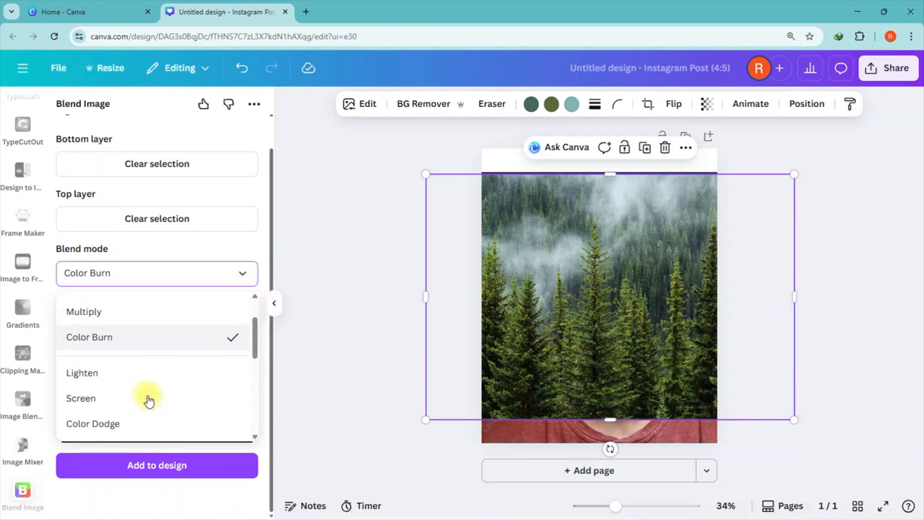
left_click(142, 373)
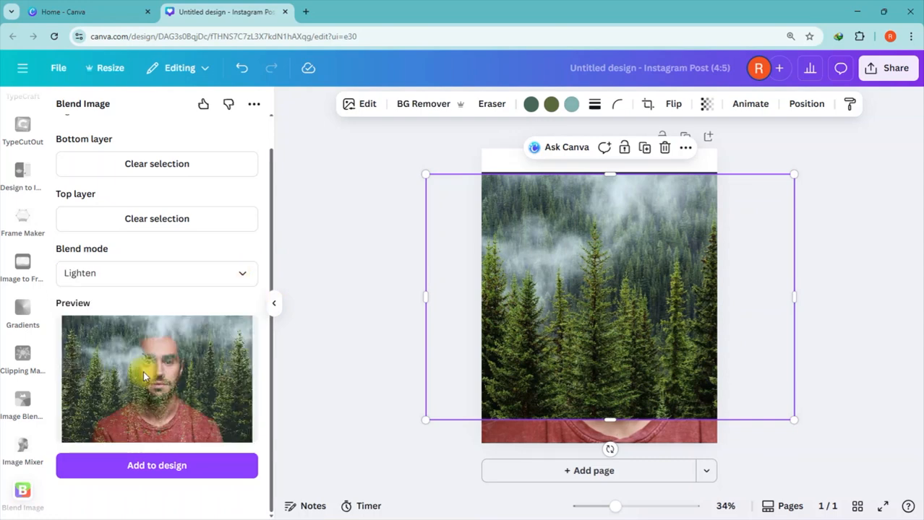
left_click(174, 284)
scroll(144, 412, "down", 1)
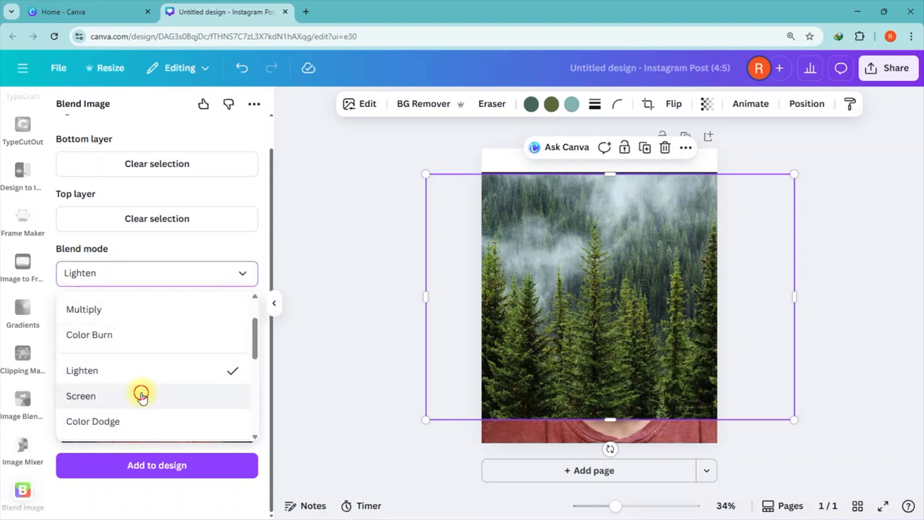
left_click(141, 396)
left_click(173, 273)
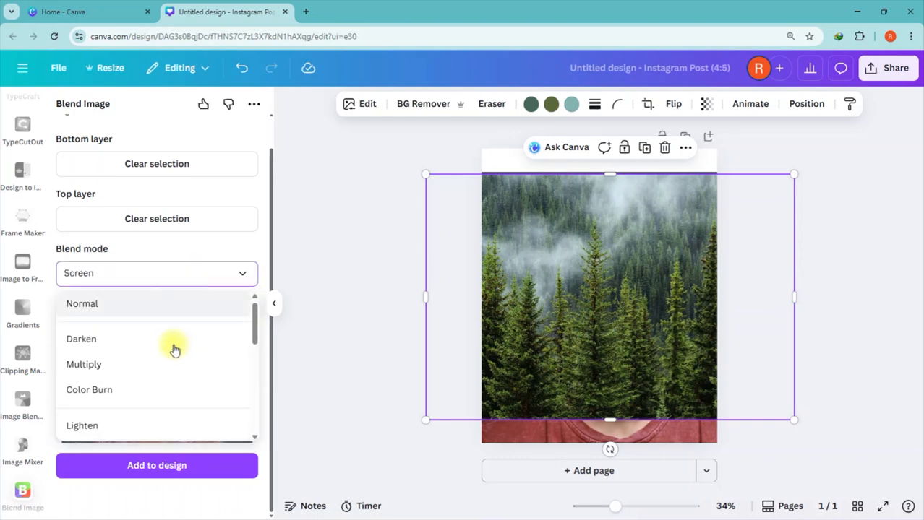
scroll(153, 407, "down", 2)
left_click(127, 349)
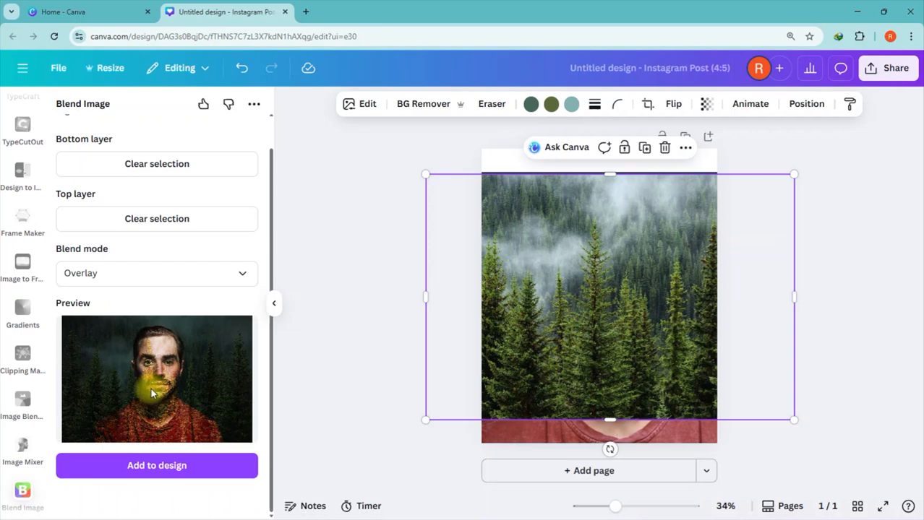
- Preview further blend modes on the two photos, including Hue, Luminosity and Multiply
left_click(199, 279)
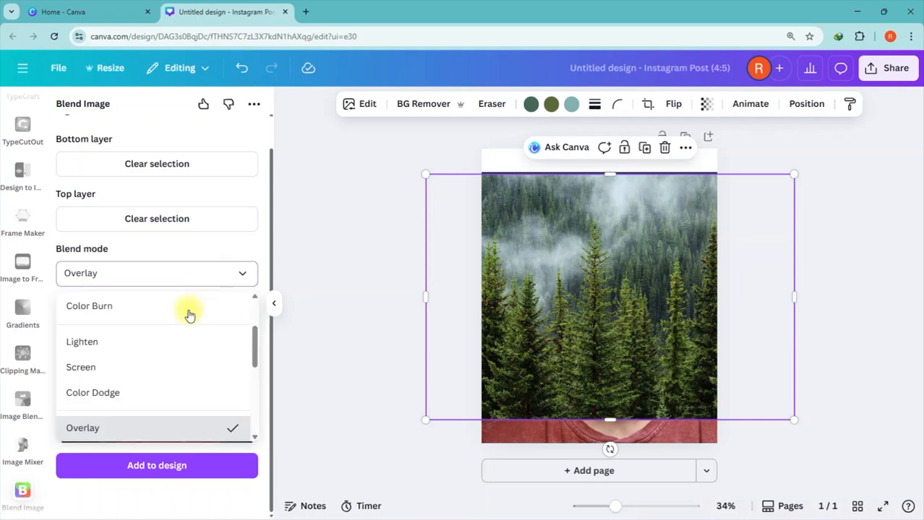
scroll(160, 388, "down", 3)
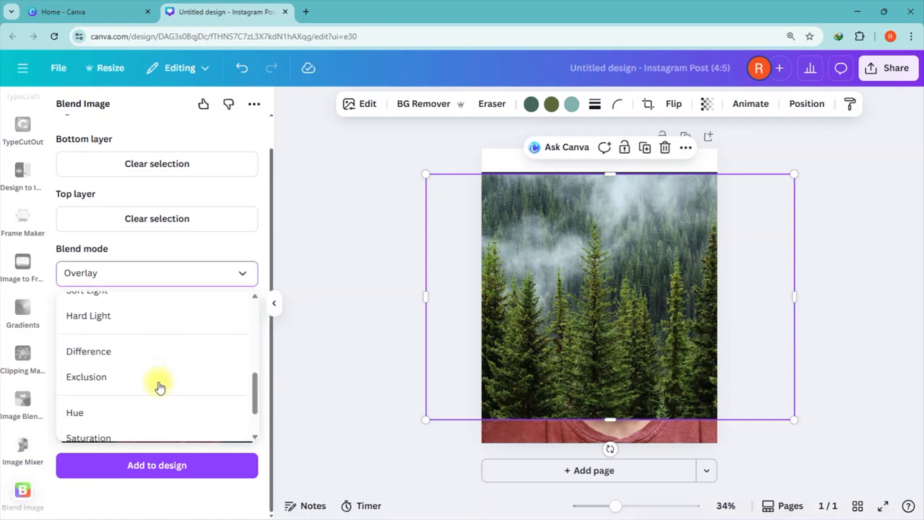
left_click(113, 404)
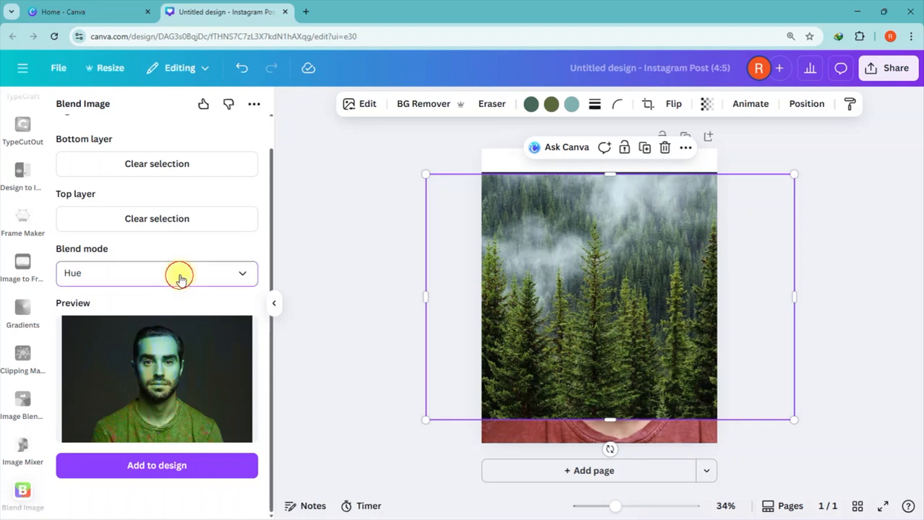
left_click(179, 274)
left_click(107, 396)
left_click(145, 274)
scroll(117, 433, "down", 1)
left_click(118, 424)
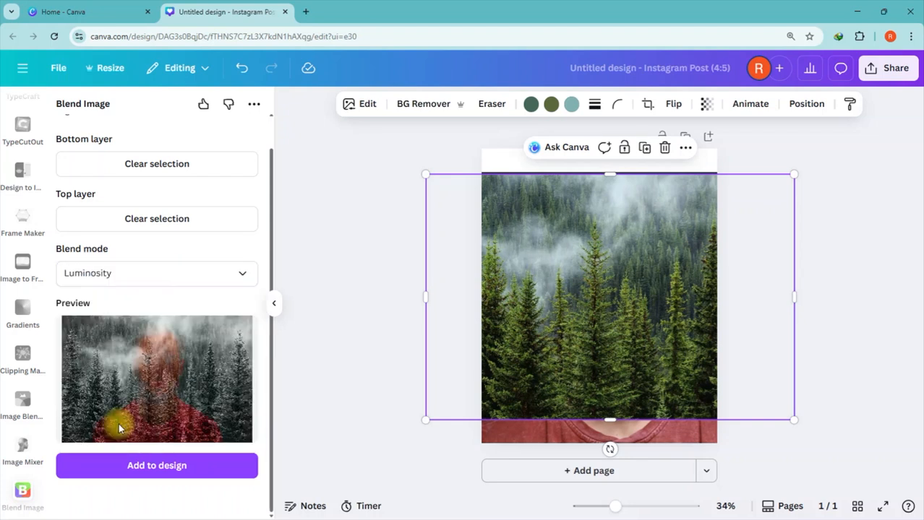
left_click(174, 281)
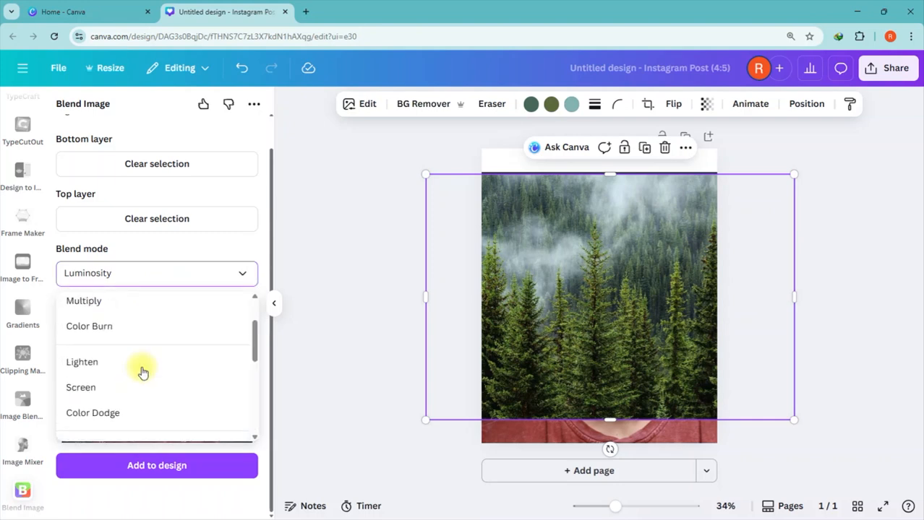
scroll(141, 369, "up", 2)
left_click(107, 372)
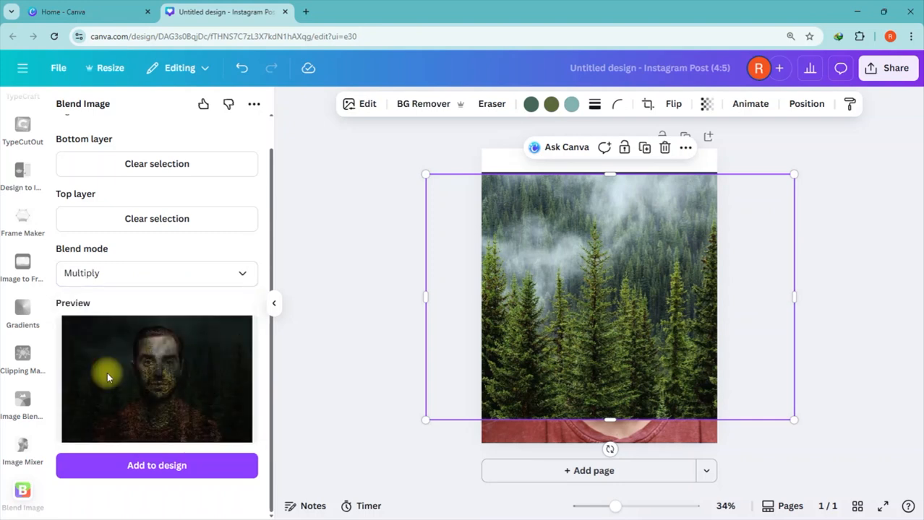
- Set the blend mode to Screen and add the blended image to the design
left_click(130, 273)
scroll(130, 354, "down", 3)
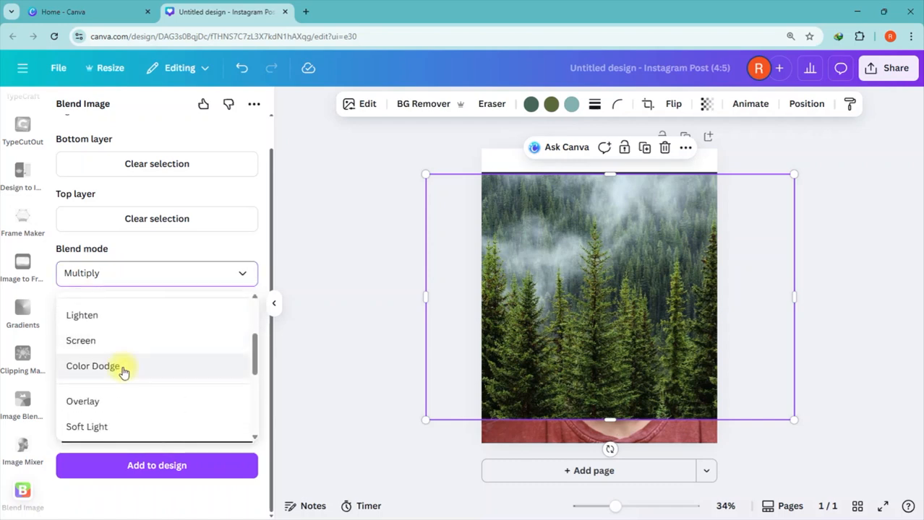
left_click(120, 334)
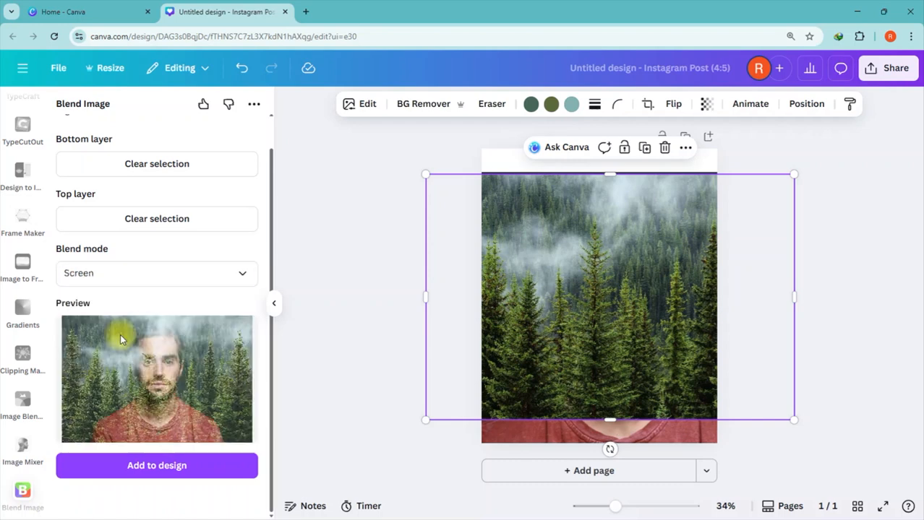
left_click(140, 466)
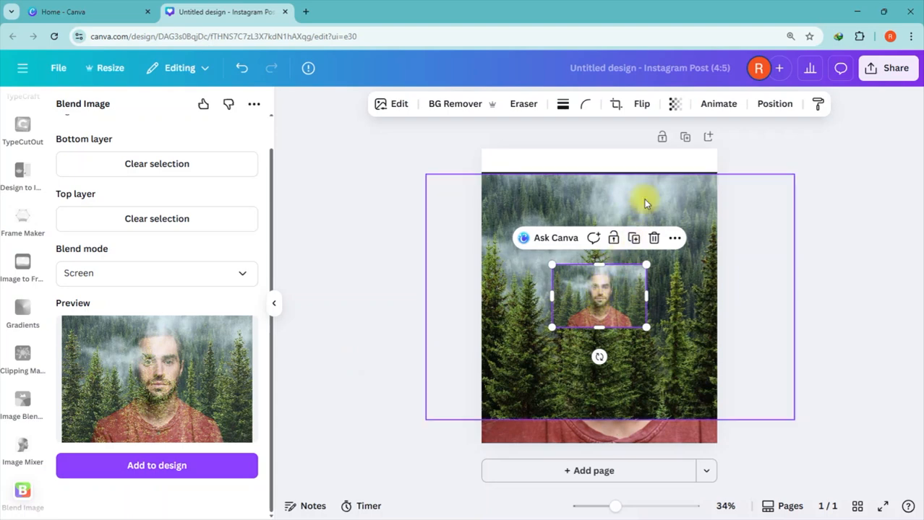
- Delete the original forest photo and the original portrait from the page, keeping the blended image
left_click(645, 200)
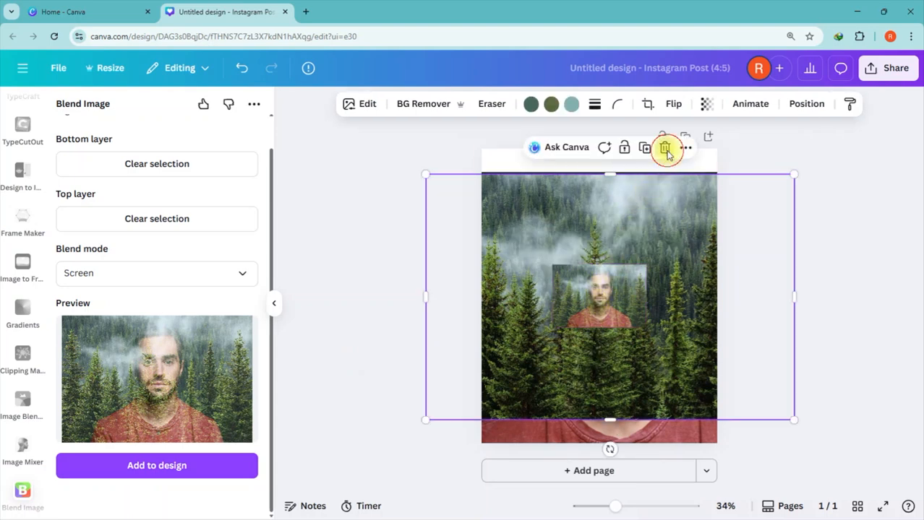
left_click(664, 149)
left_click(665, 196)
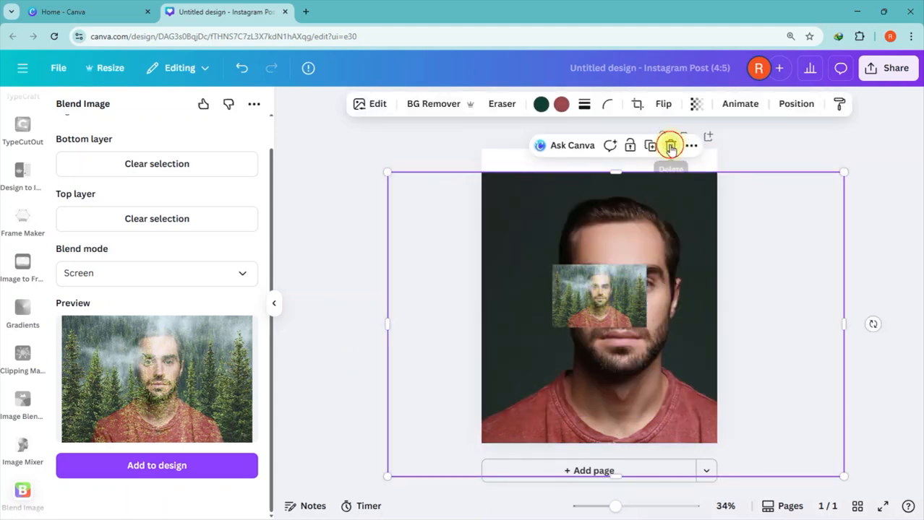
left_click(669, 145)
- Enlarge the blended image past the page width and center it on the page
left_click(636, 311)
left_click_drag(650, 334, 831, 448)
left_click(643, 326)
left_click_drag(656, 392, 536, 263)
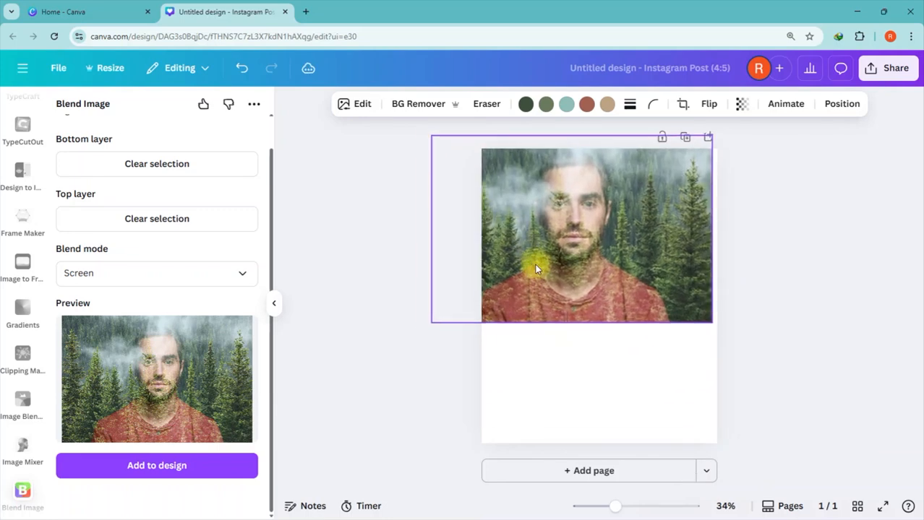
left_click_drag(712, 323, 834, 404)
left_click_drag(674, 301, 642, 332)
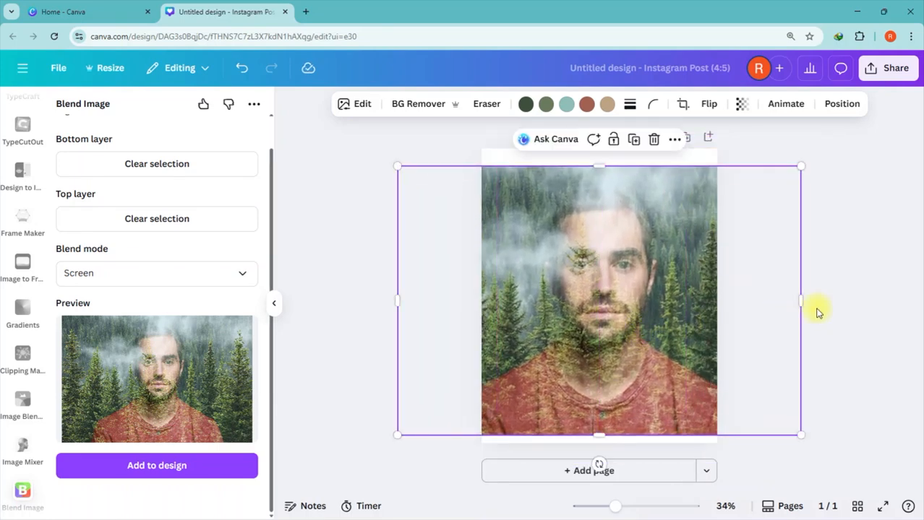
left_click(844, 303)
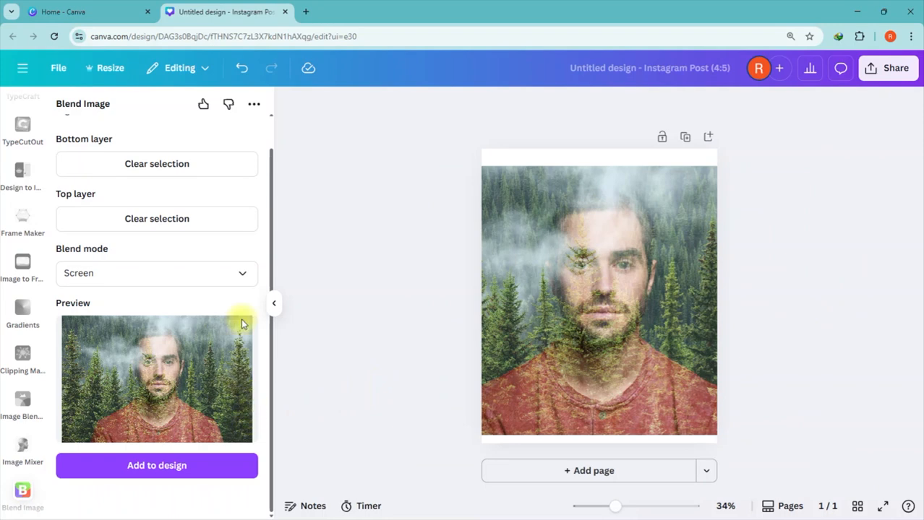
- Preview the Multiply blend mode again for the same two source photos
left_click_drag(270, 252, 281, 179)
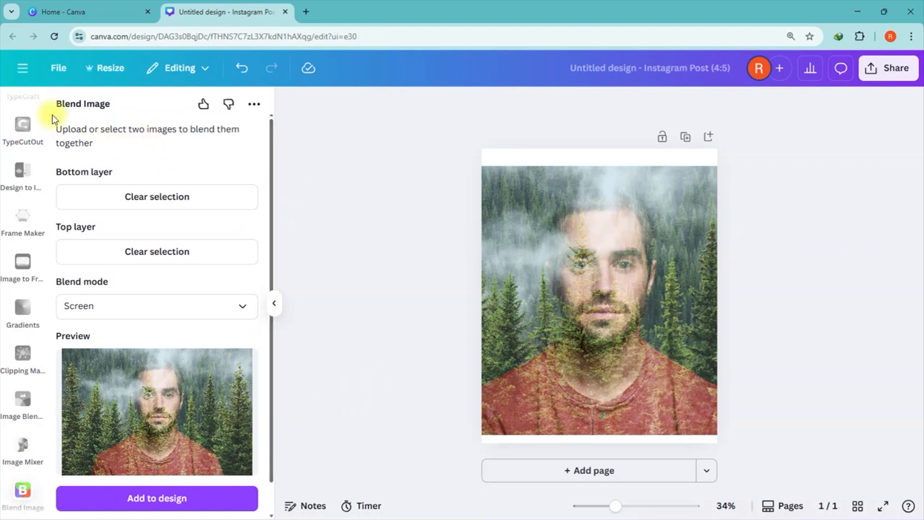
left_click(177, 311)
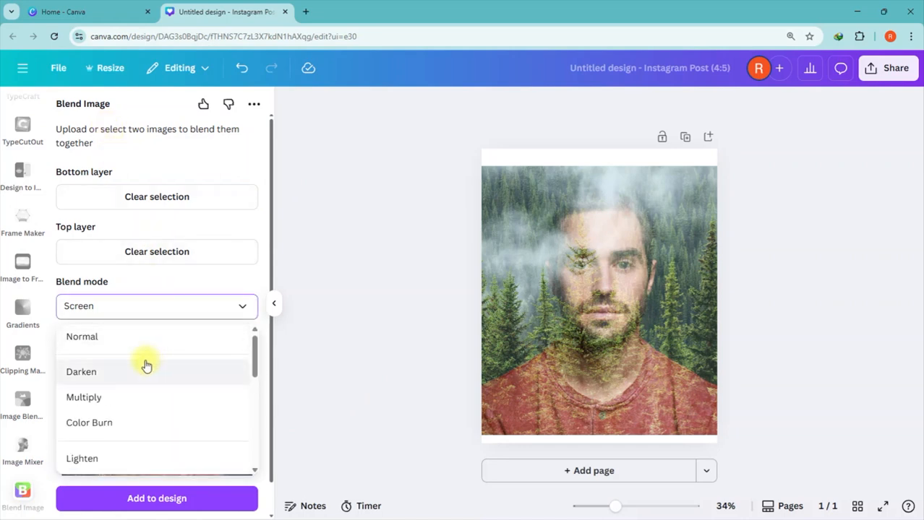
left_click(114, 396)
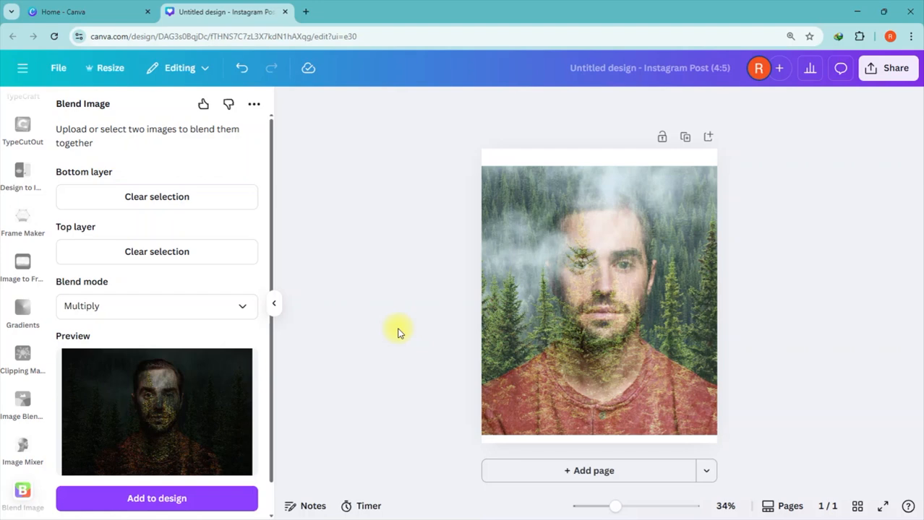
- Delete the blended image and add the man's portrait from the recently used elements
left_click(539, 235)
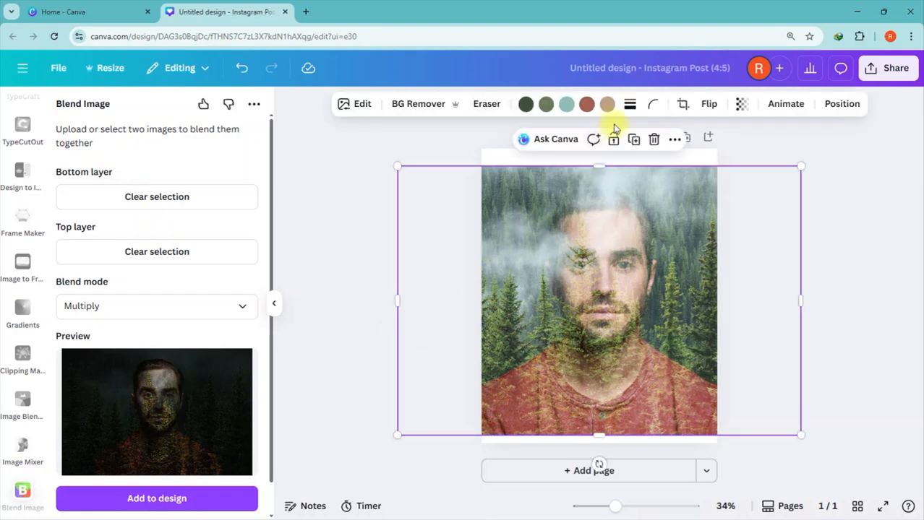
left_click(654, 140)
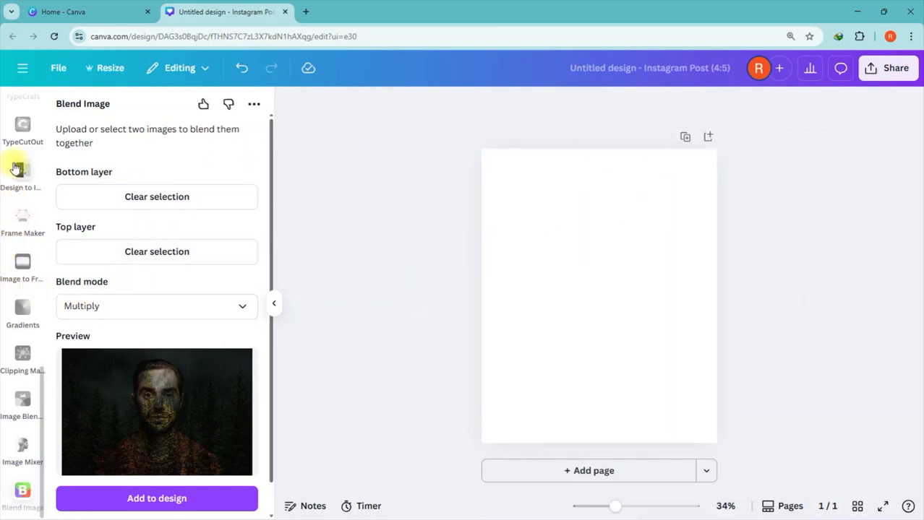
scroll(28, 186, "up", 10)
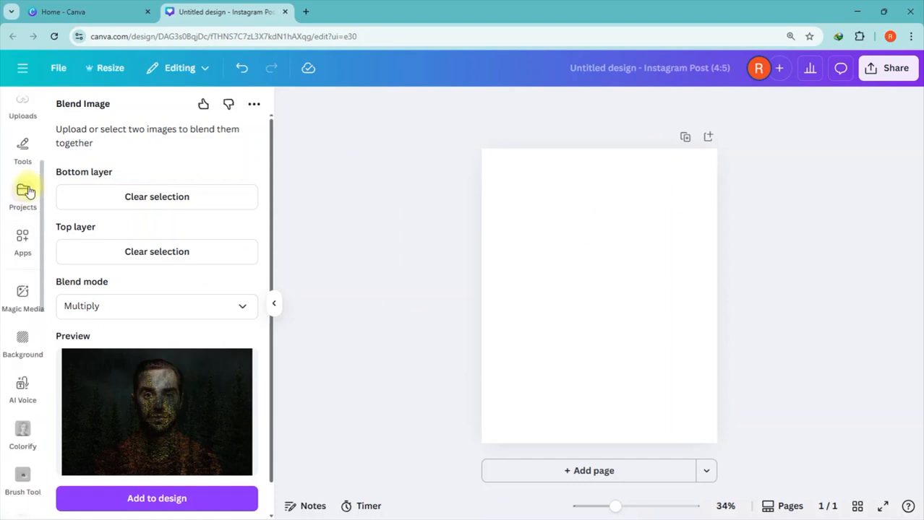
left_click(23, 162)
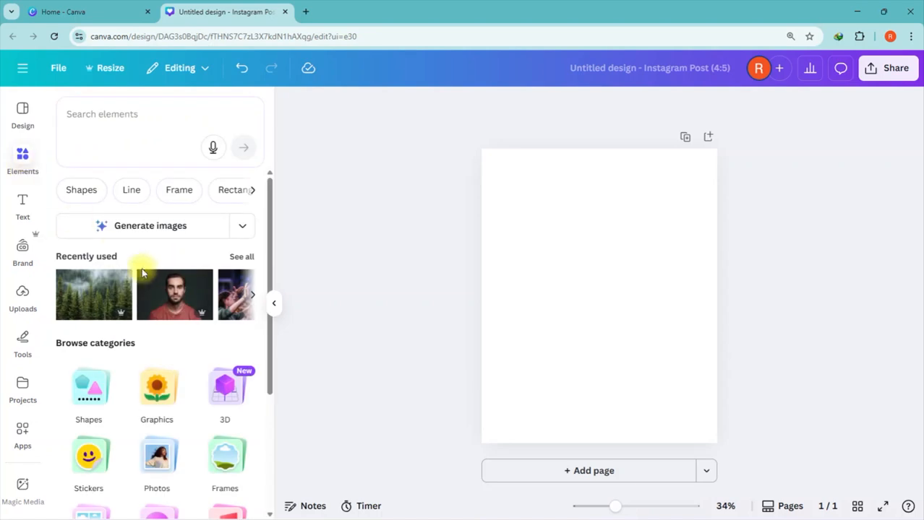
left_click(168, 296)
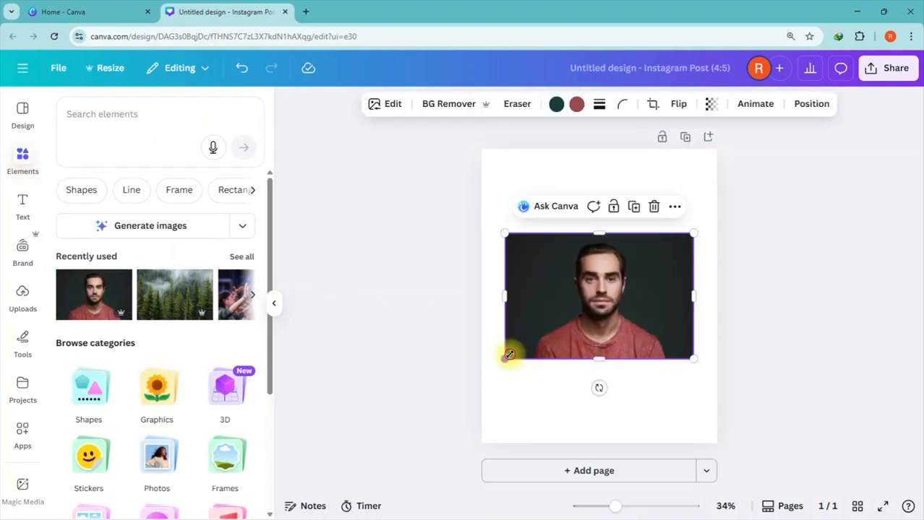
- Enlarge the portrait to cover the full page width and align it with the page's upper edge
left_click_drag(508, 354, 666, 281)
mouse_move(741, 390)
left_mouse_down()
mouse_move(821, 441)
mouse_move(754, 398)
left_mouse_up()
left_click_drag(599, 288, 634, 289)
left_click(861, 289)
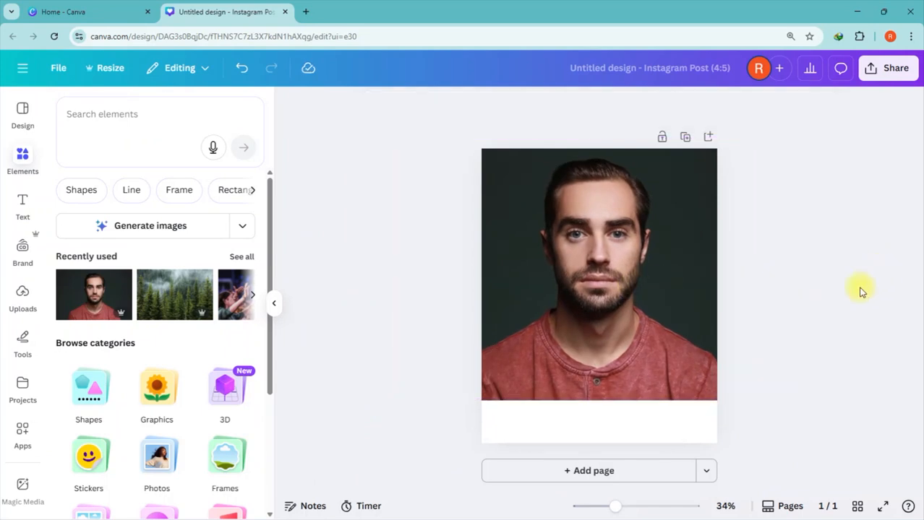
- Search the elements for "gradient" and refine the search to "WHITE gradient"
left_click(159, 111)
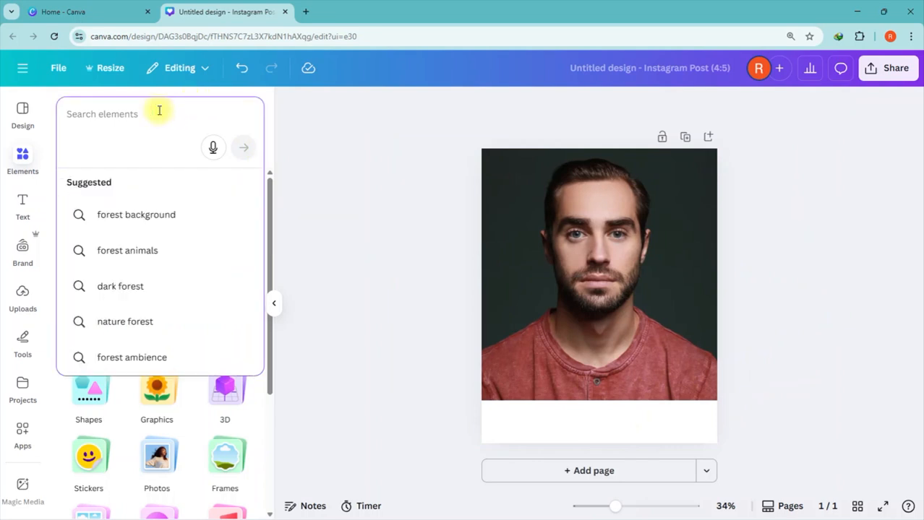
type("GRA")
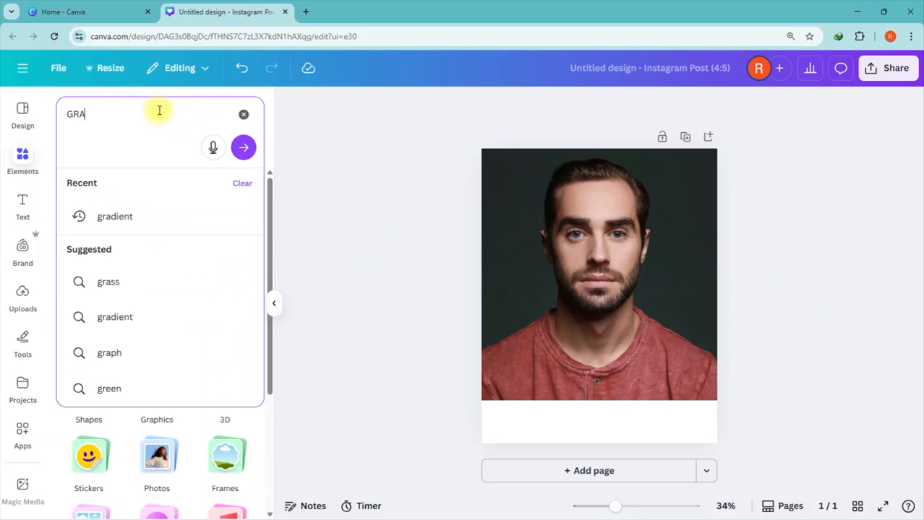
left_click(134, 231)
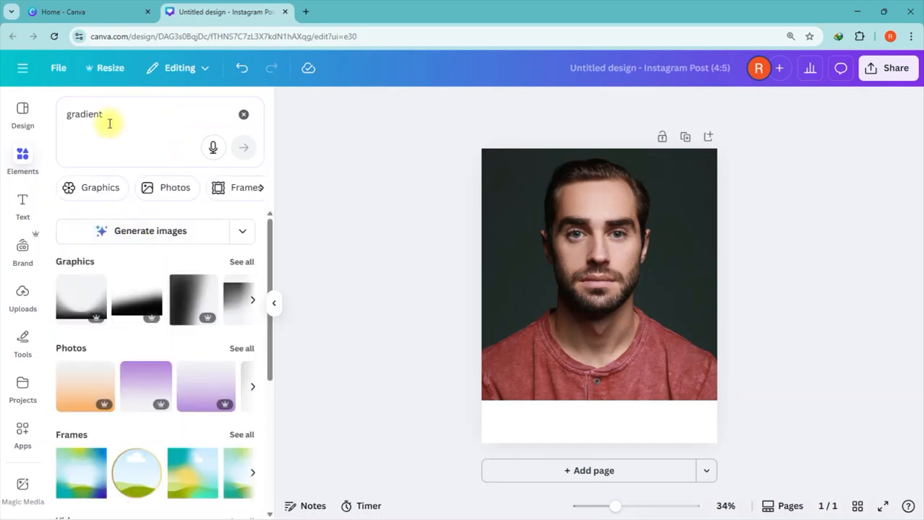
left_click(67, 113)
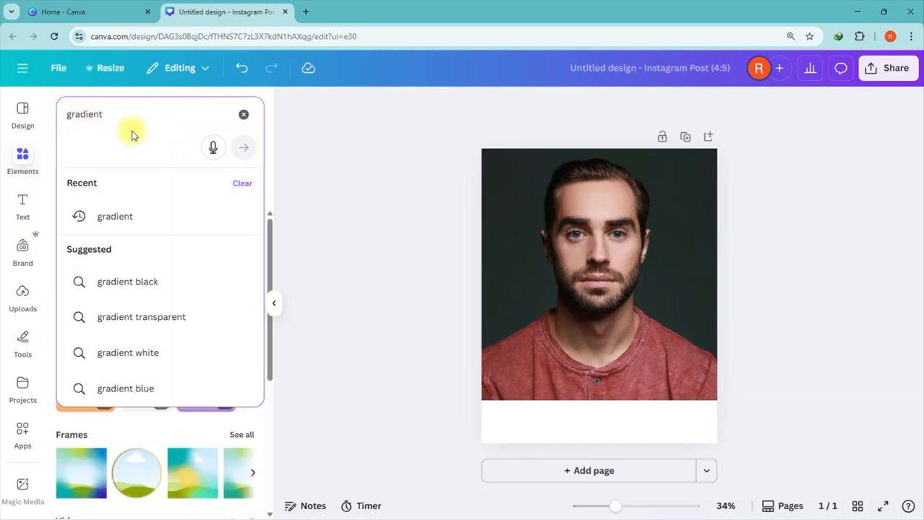
type("WHITE")
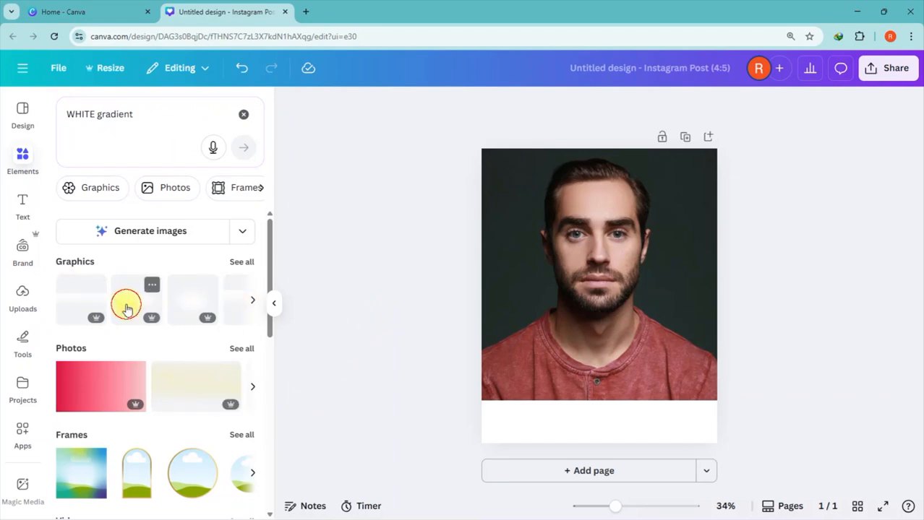
- Add the Oval White Gradient graphic from the search results to the page and view its element information
left_click(126, 309)
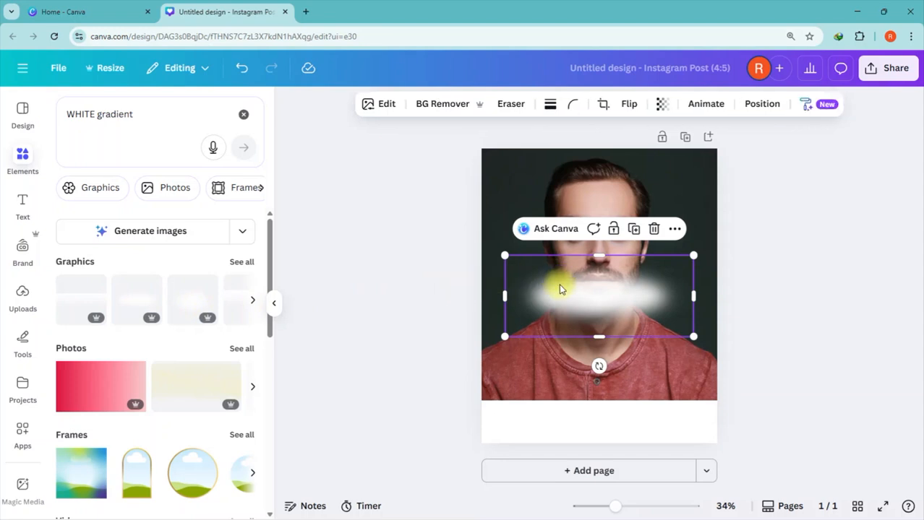
right_click(583, 299)
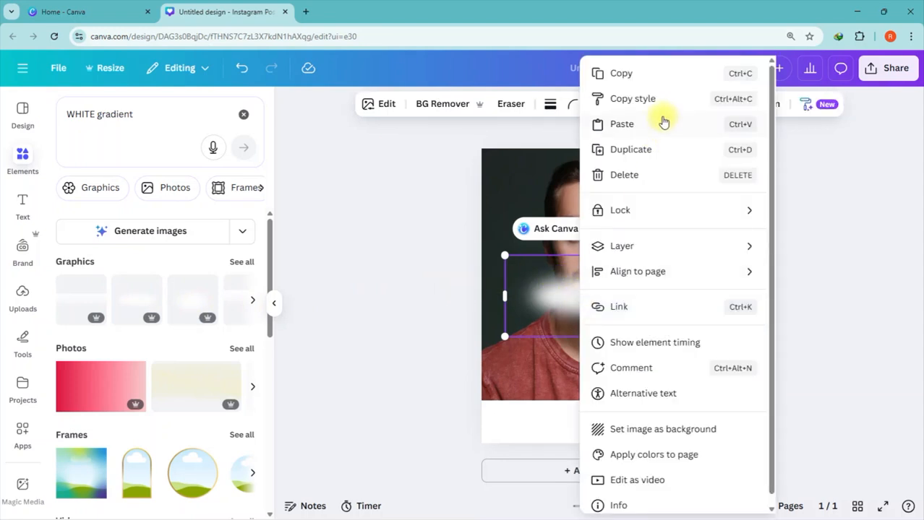
left_click(615, 503)
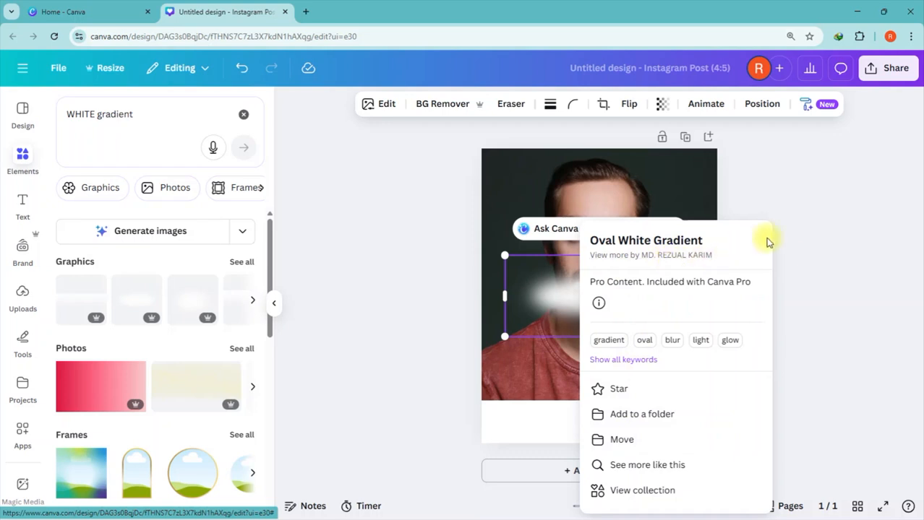
left_click(795, 230)
- Move the oval gradient over the portrait's lower-left corner and stack duplicates of it in the same spot
left_click_drag(611, 305, 535, 408)
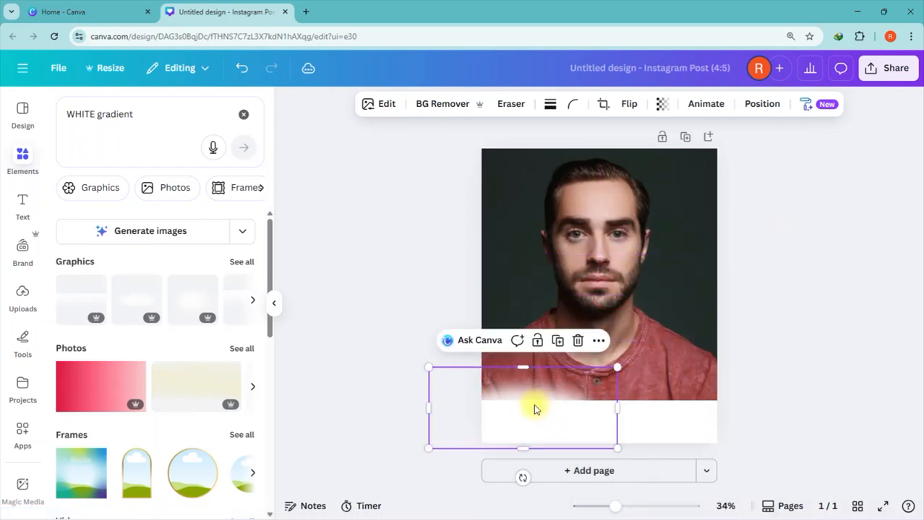
left_click(557, 340)
mouse_move(543, 410)
left_mouse_down()
mouse_move(529, 403)
mouse_move(538, 403)
left_mouse_up()
- Select the three oval gradient layers in the layer list and group them
left_click(760, 105)
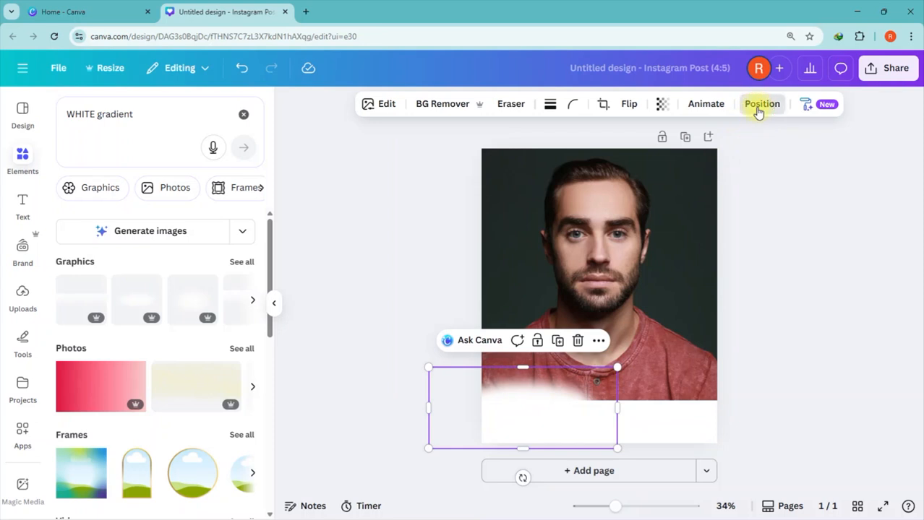
left_click(149, 296)
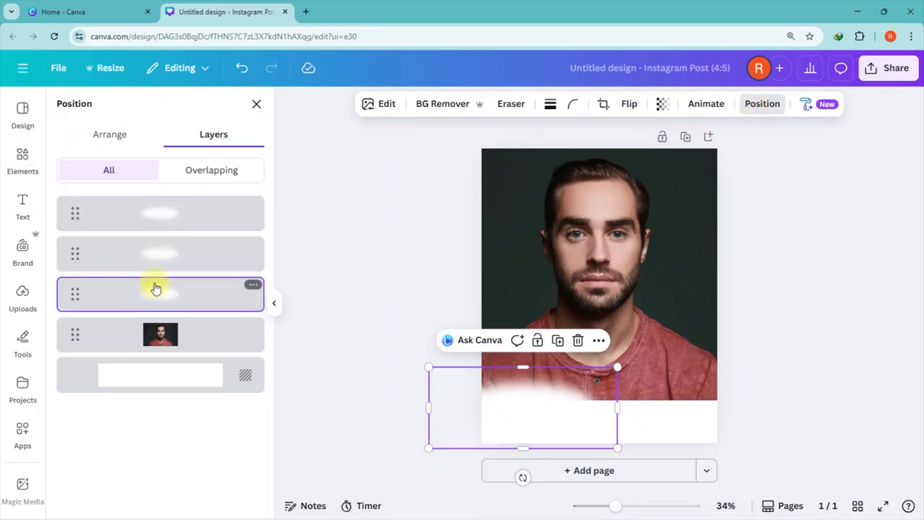
left_click(163, 253, "shift")
left_click(174, 226, "shift")
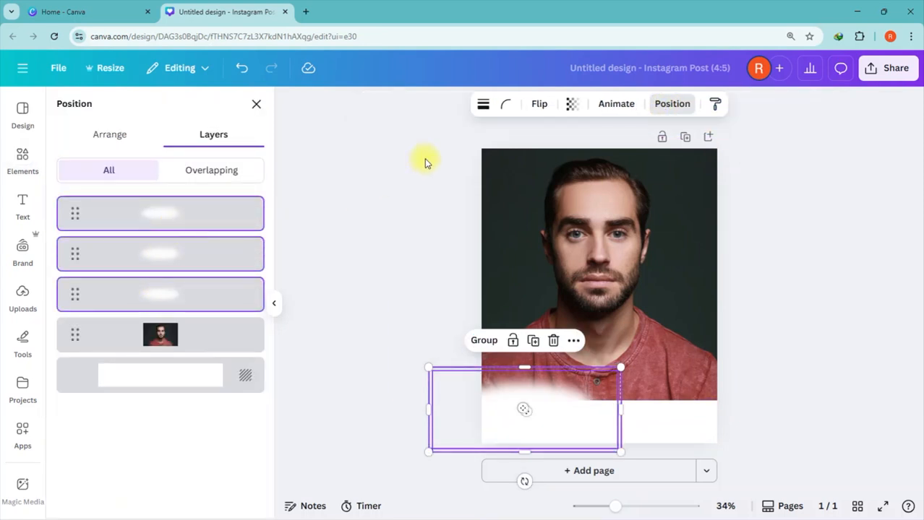
left_click(480, 341)
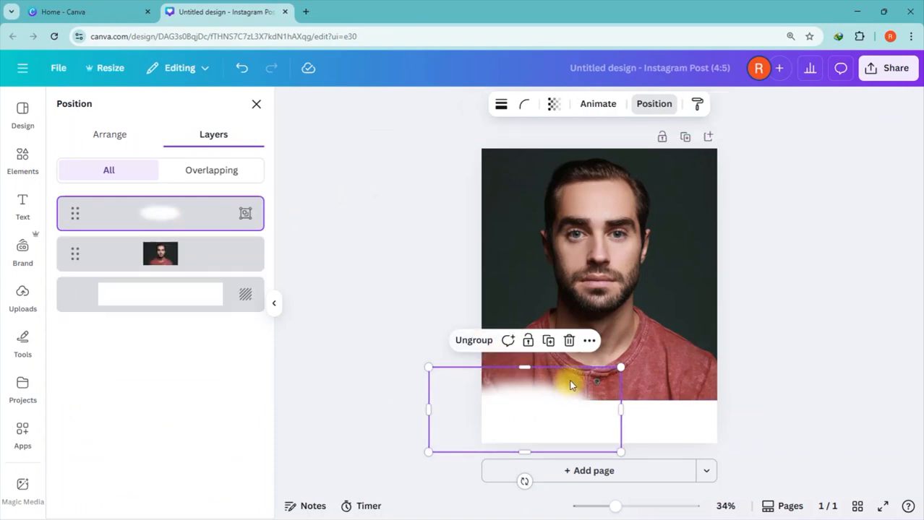
- Duplicate the gradient group and place the copy over the portrait's lower-right corner
left_click(549, 347)
left_click_drag(544, 412, 630, 404)
left_click(616, 340)
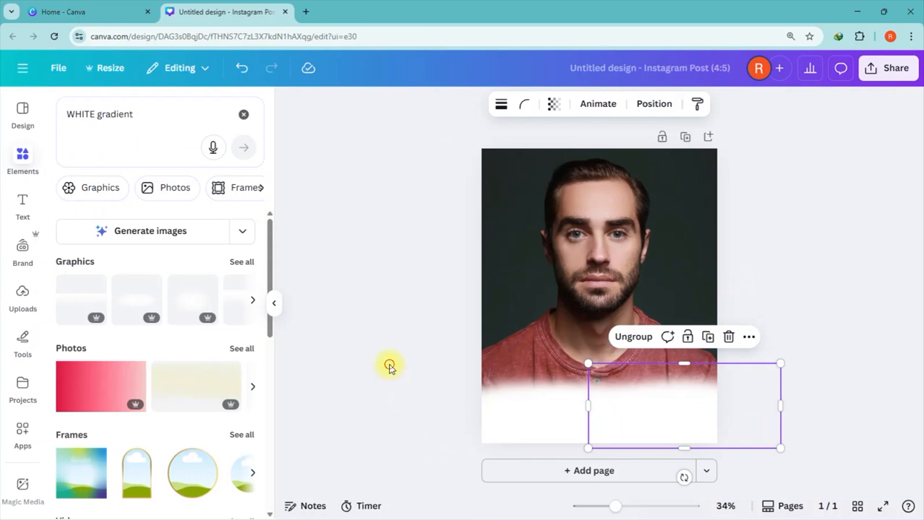
left_click(389, 367)
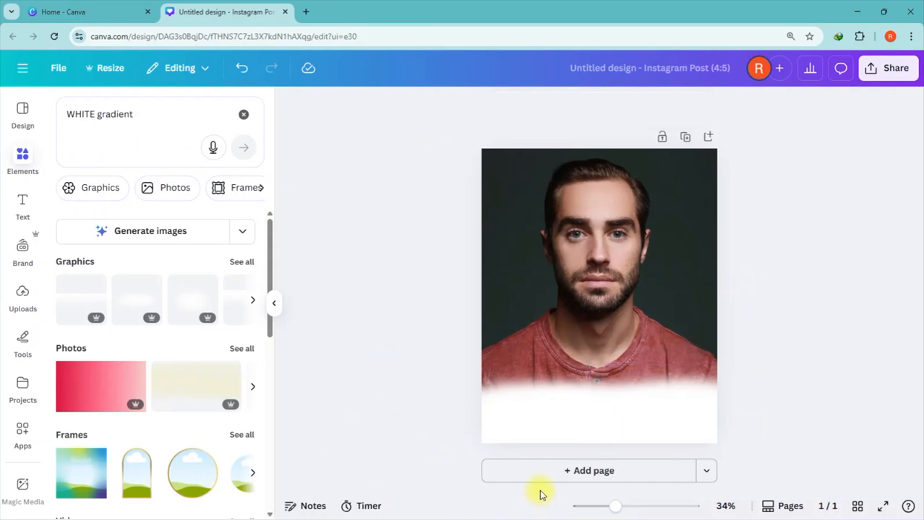
- Delete both oval gradient groups from the page
left_click(491, 417)
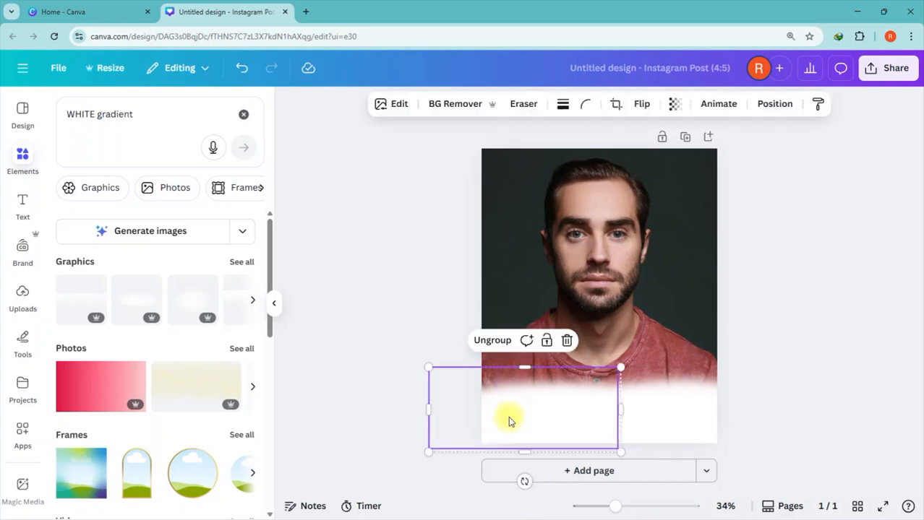
left_click_drag(460, 412, 618, 409)
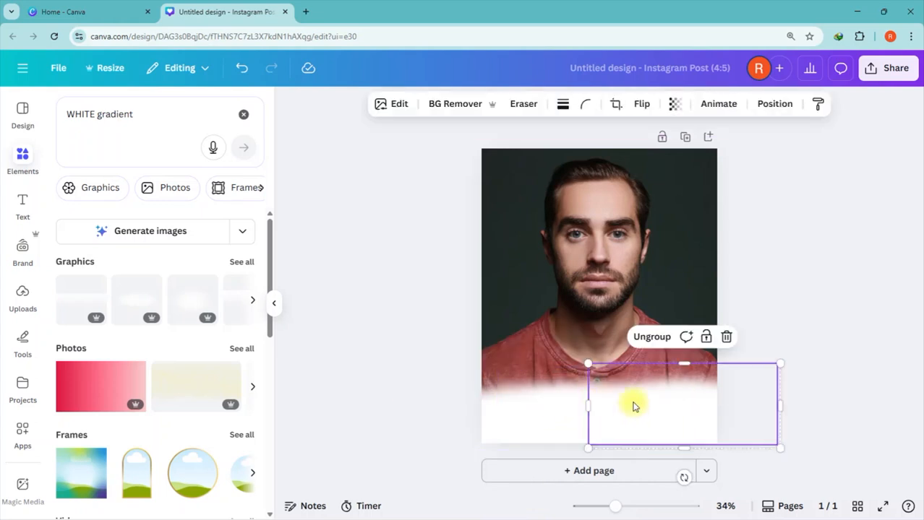
left_click(726, 337)
- Search the elements for "gradient" and show all matching graphics
left_click(244, 114)
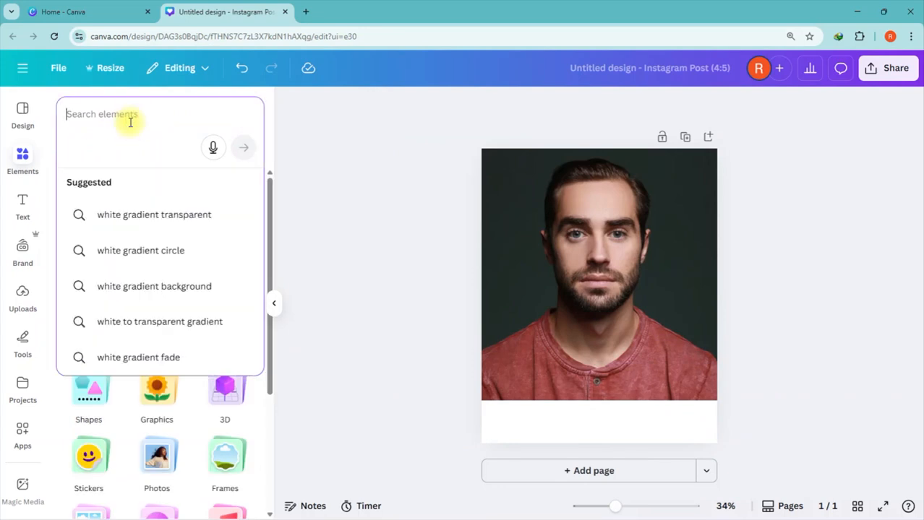
type("g")
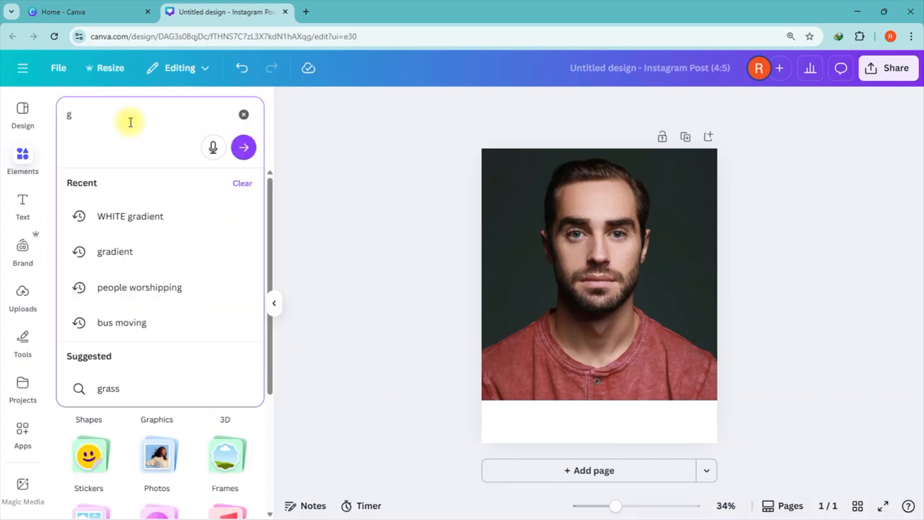
left_click(112, 255)
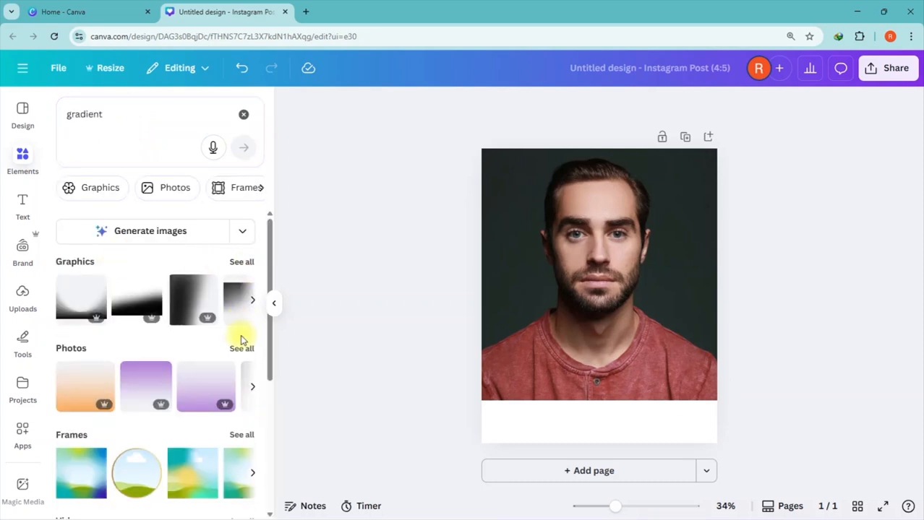
left_click(252, 387)
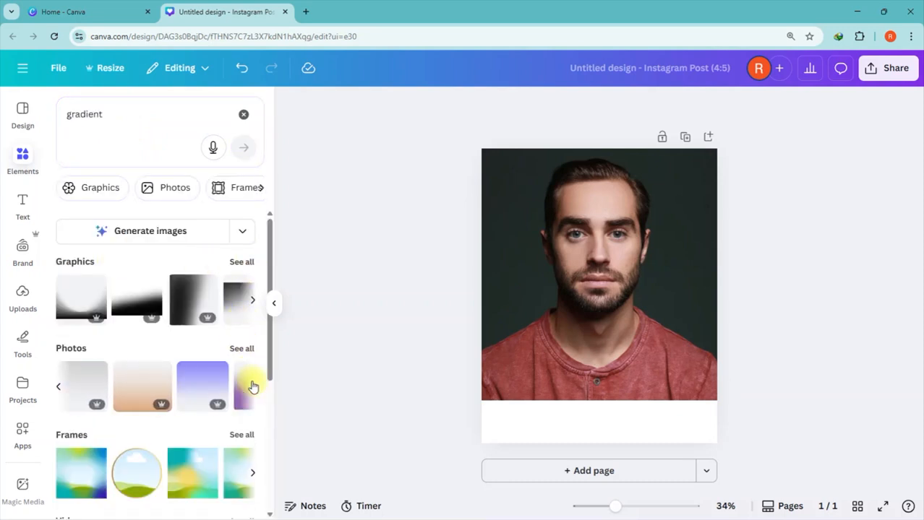
left_click(246, 262)
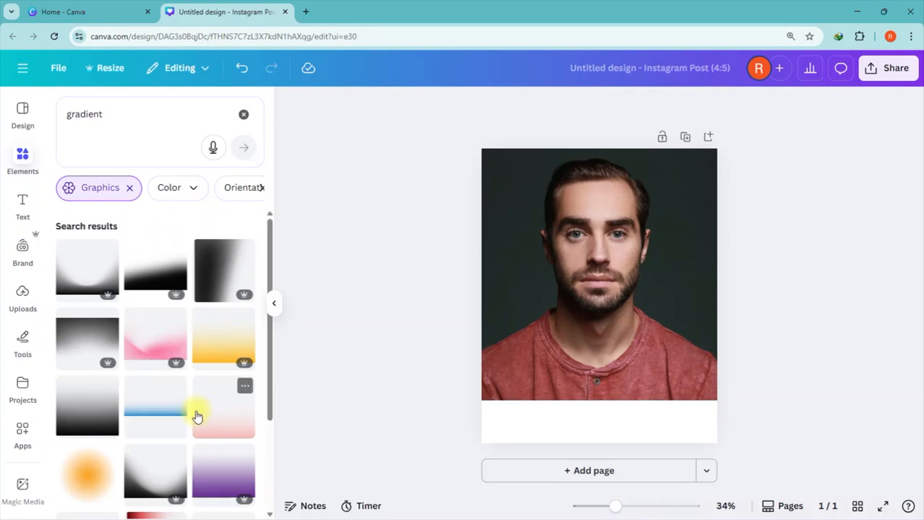
- Add the purple gradient graphic, align it with the page's lower-left corner and stretch it to the full page width
left_click(220, 466)
left_click_drag(602, 313, 579, 388)
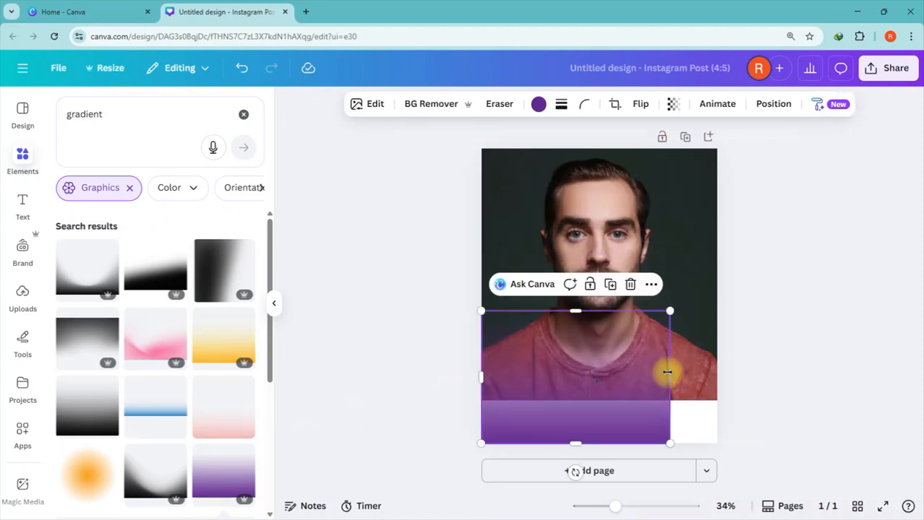
left_click_drag(670, 378, 716, 378)
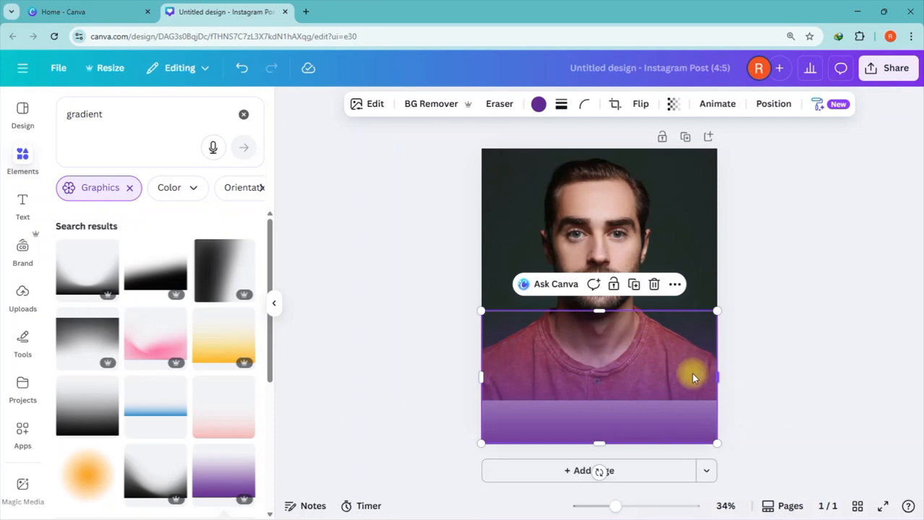
- Recolor the gradient with the white document color and apply the Custom Duotone effect to it
left_click(539, 104)
left_click(99, 198)
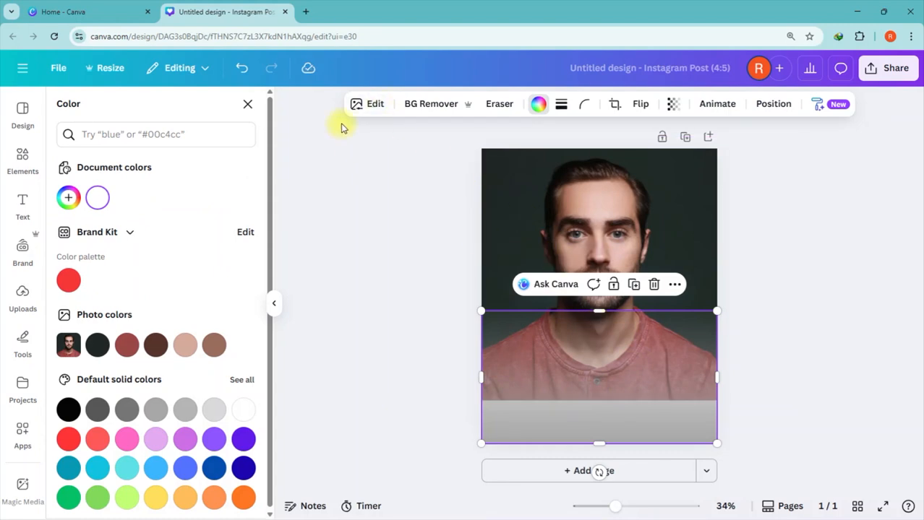
left_click(370, 108)
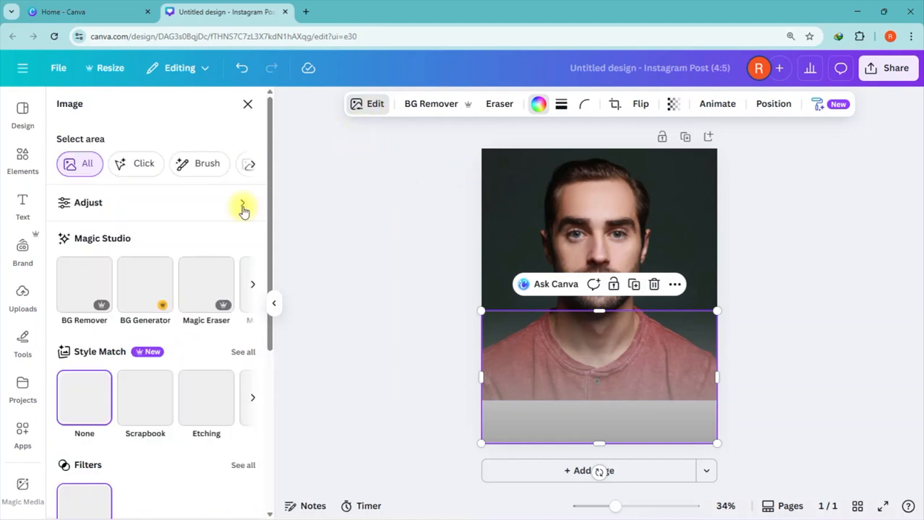
scroll(156, 354, "down", 5)
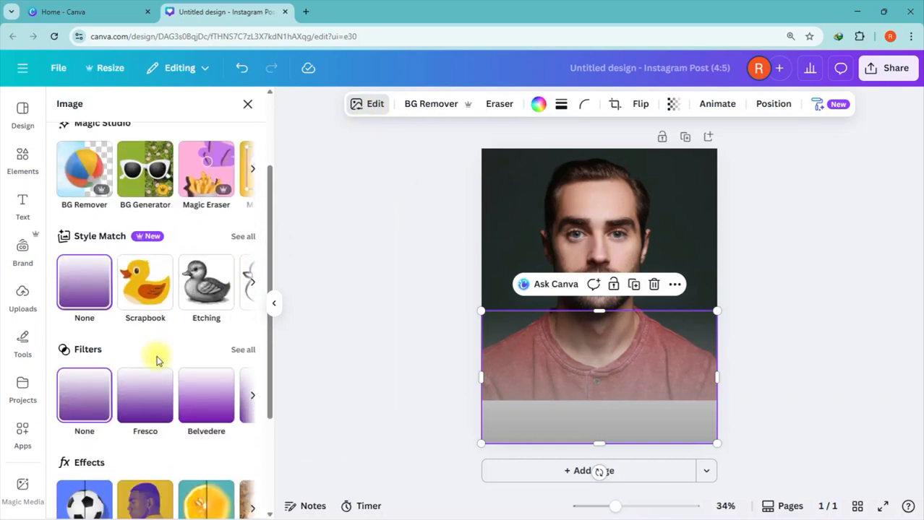
left_click(153, 365)
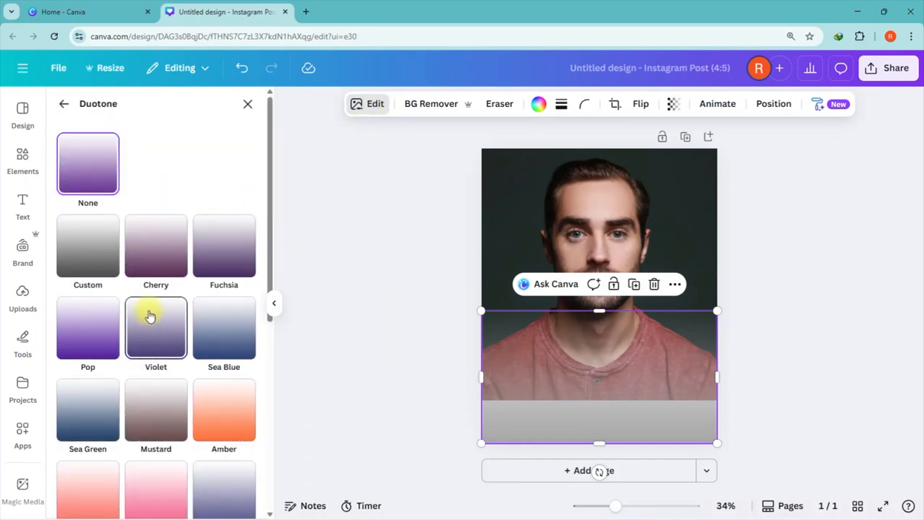
left_click(94, 260)
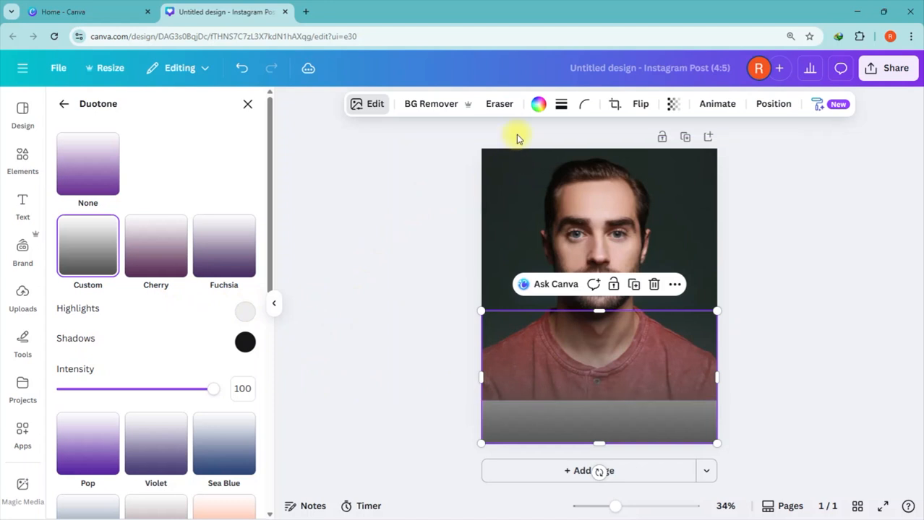
- Set the custom duotone's highlights and shadows both to white, #FFFFFF
left_click(246, 313)
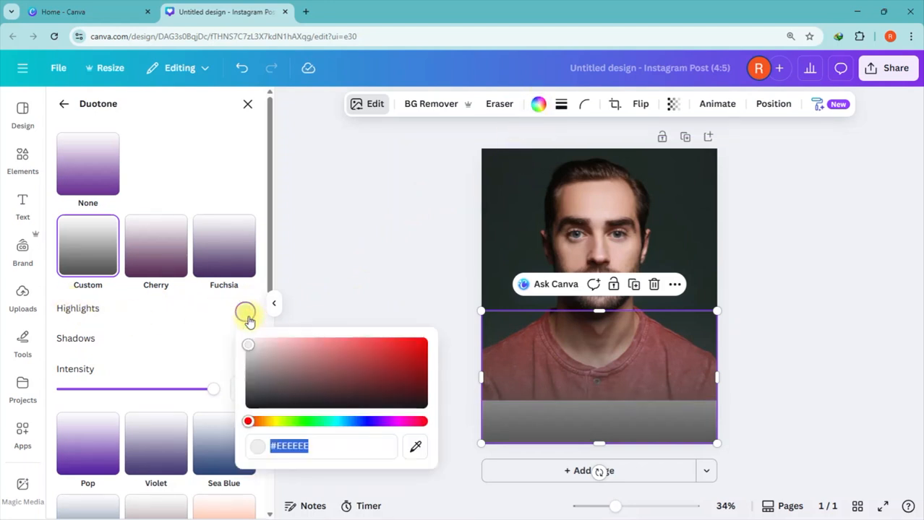
left_click(250, 355)
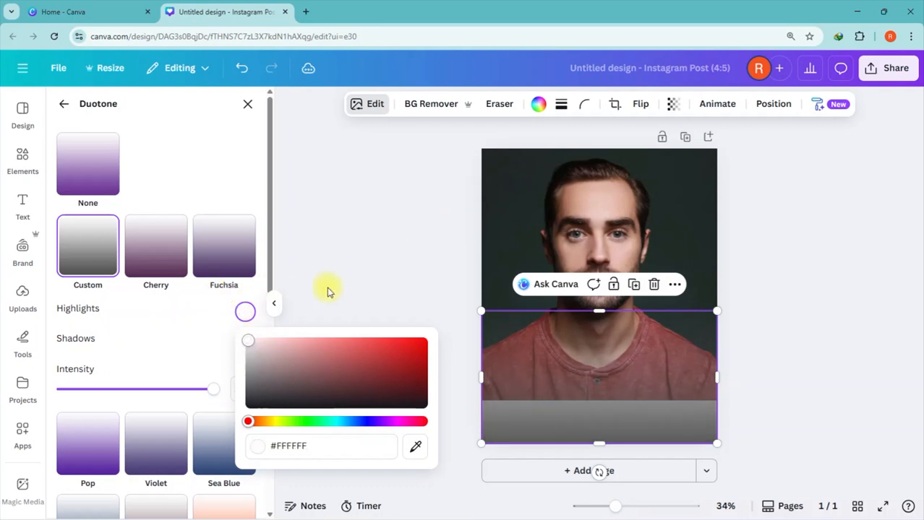
left_click(283, 346)
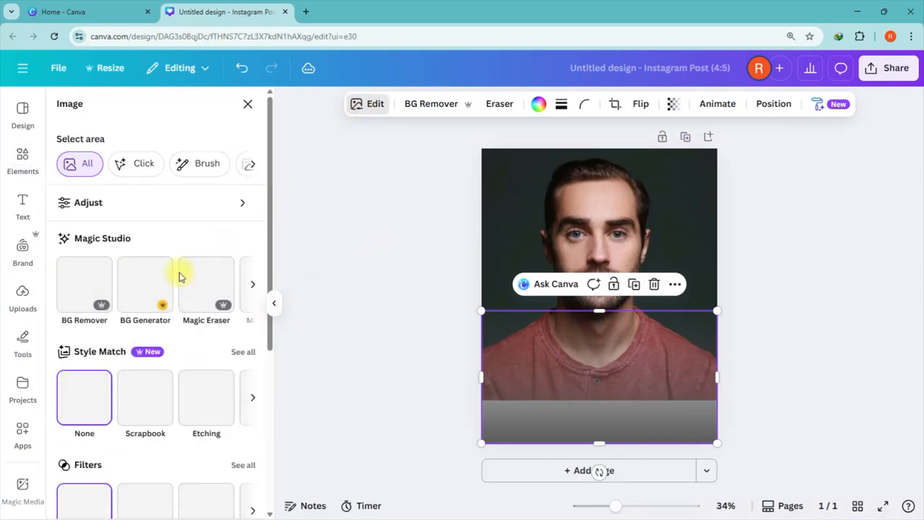
scroll(149, 449, "down", 3)
left_click(144, 385)
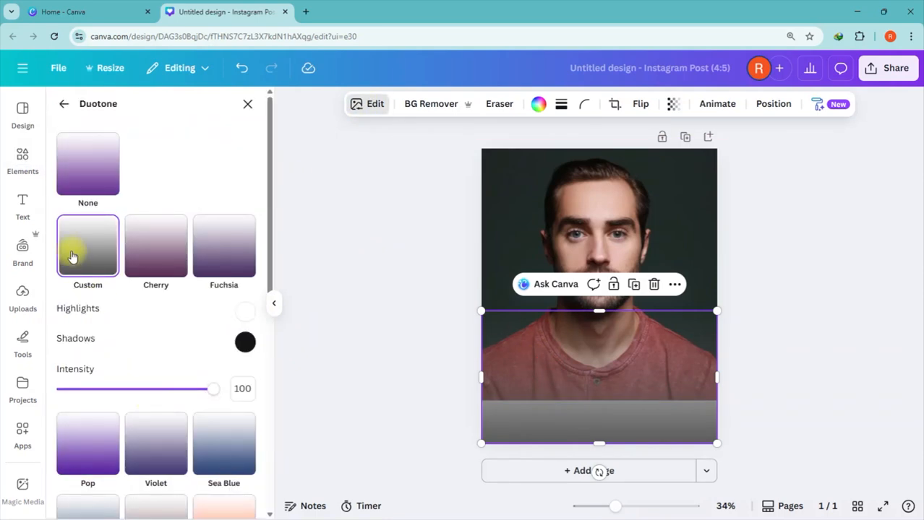
left_click(245, 342)
left_click(257, 373)
left_click_drag(224, 363, 193, 340)
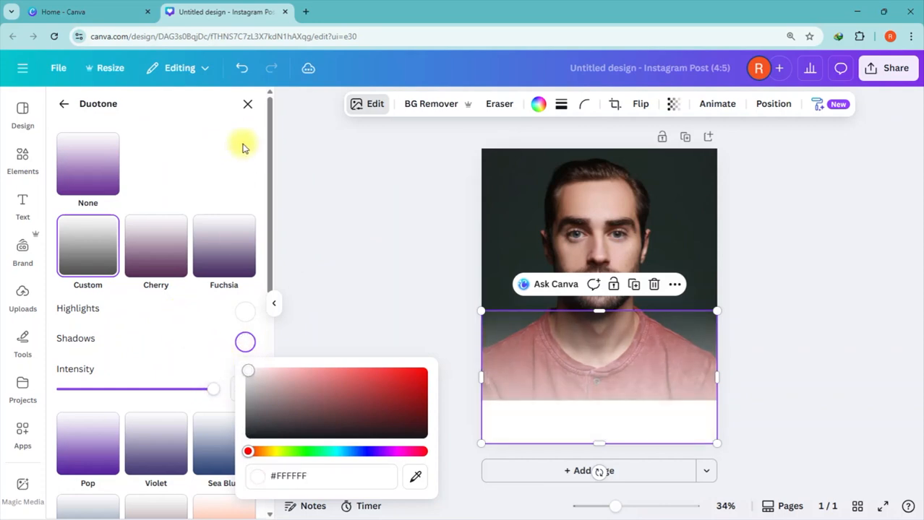
left_click(246, 107)
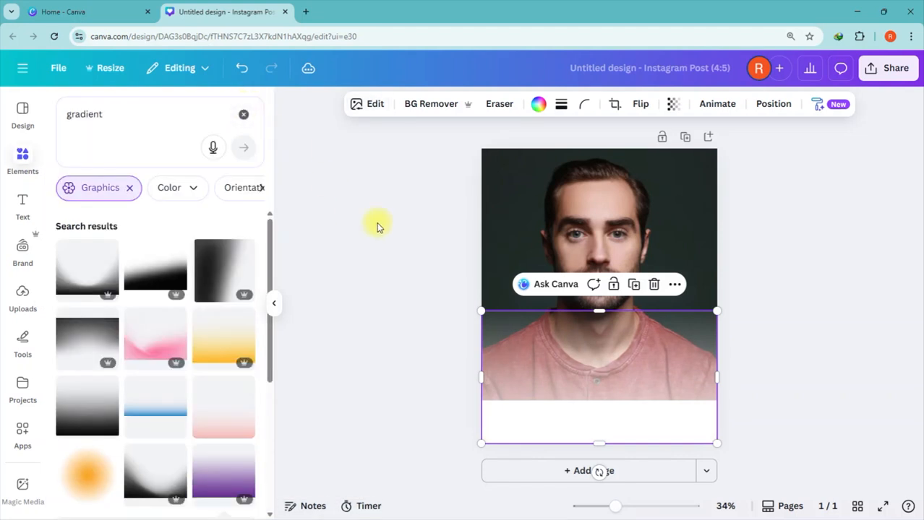
- Duplicate the white gradient and stack the copies exactly over the original along the page's lower edge
left_click(633, 286)
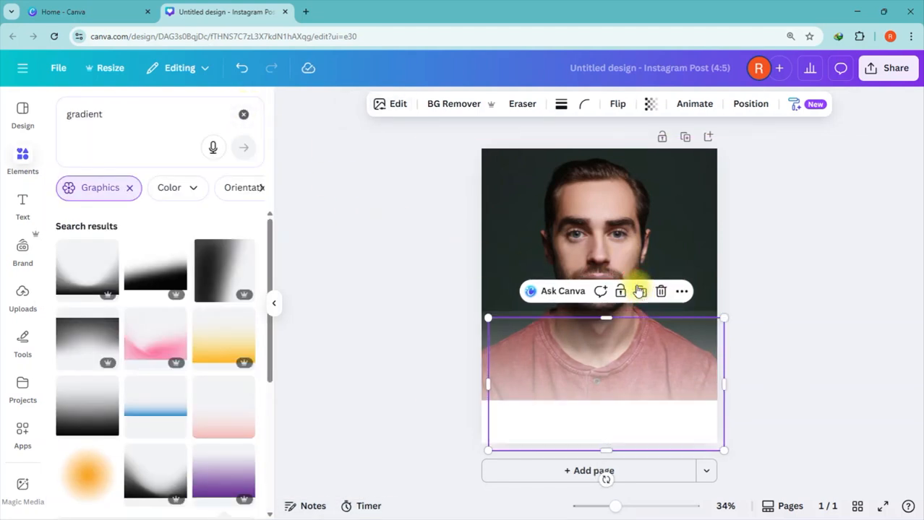
left_click_drag(604, 421, 509, 354)
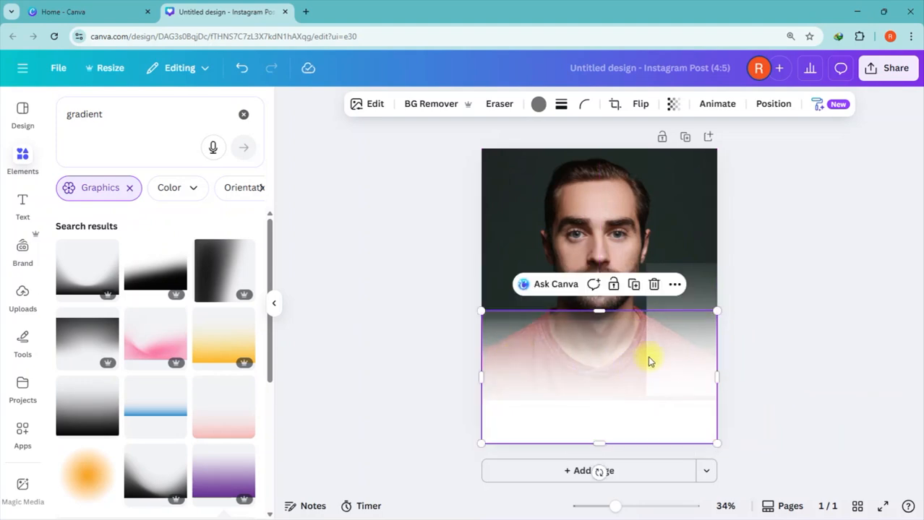
mouse_move(536, 332)
left_mouse_down()
mouse_move(701, 283)
mouse_move(540, 334)
left_mouse_up()
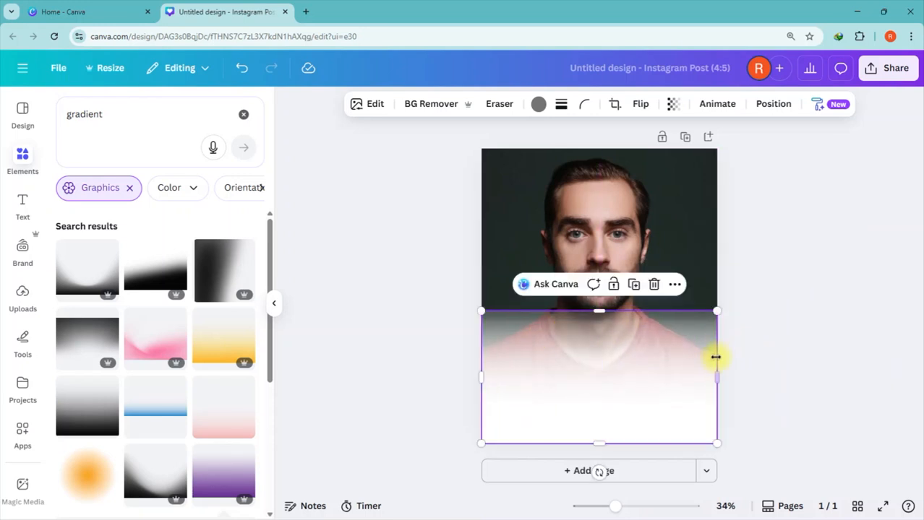
- Shorten the stacked white gradient copies from their upper edges to staggered heights along the page's lower edge
left_click_drag(598, 311, 597, 365)
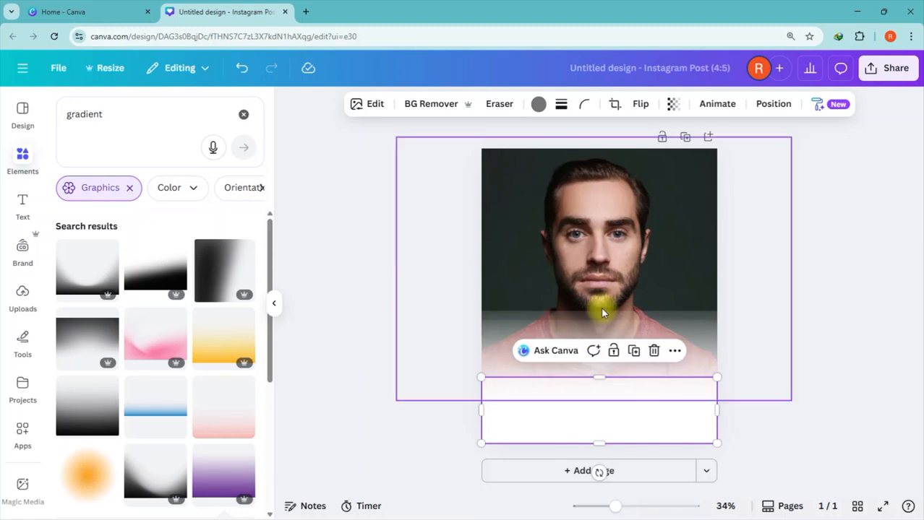
left_click(606, 324)
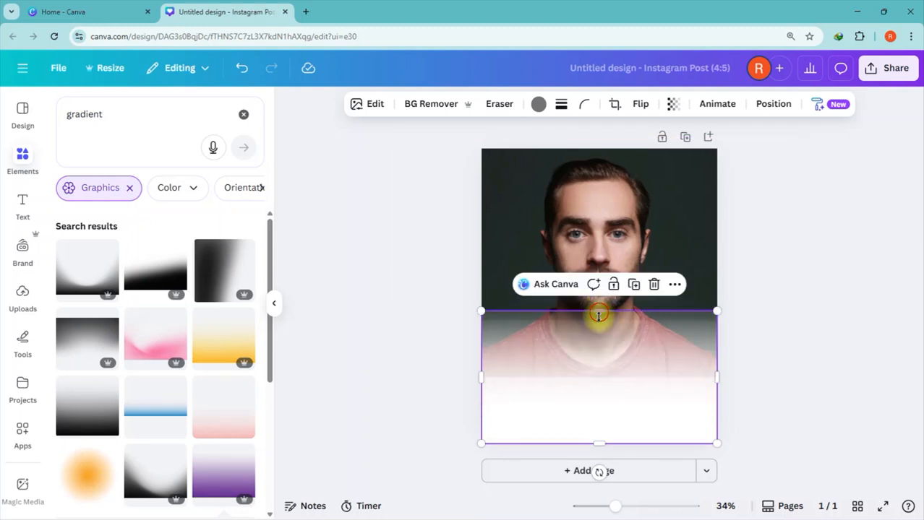
left_click_drag(599, 312, 600, 337)
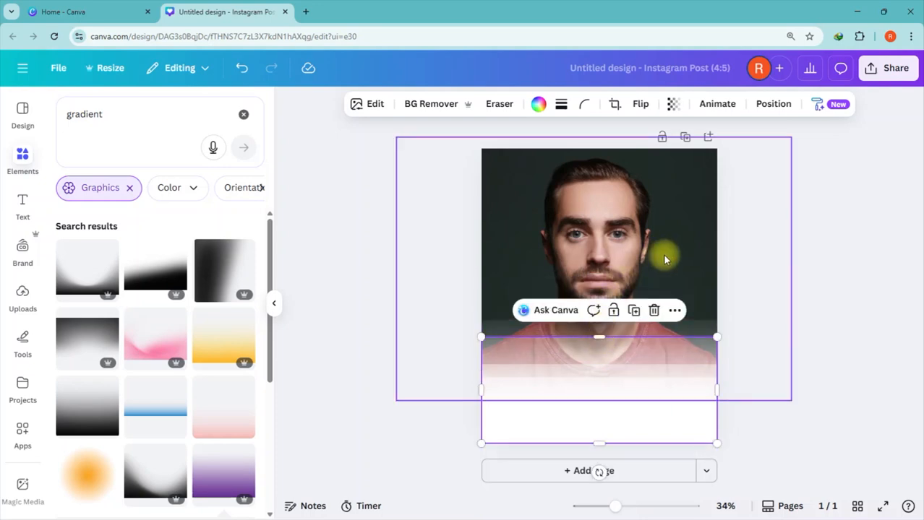
- Delete all the stacked white gradient graphics from the lower part of the page
left_click(685, 329)
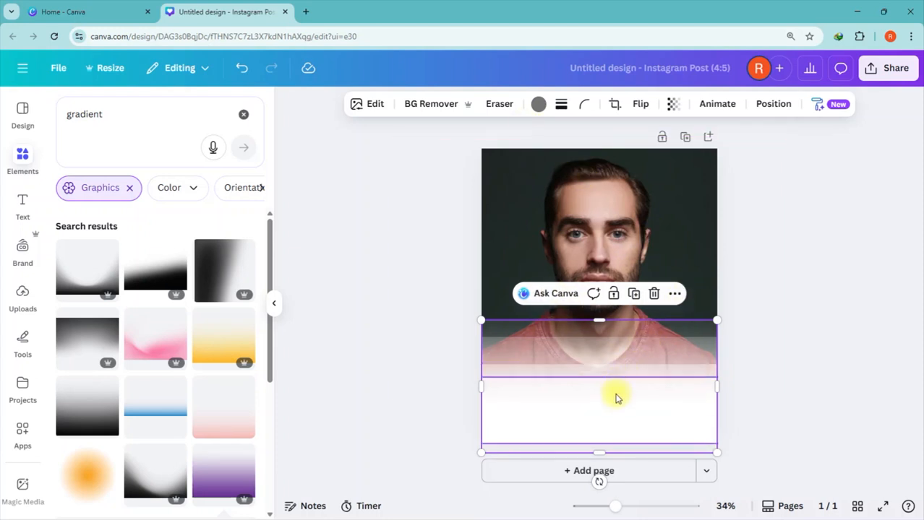
left_click(655, 292)
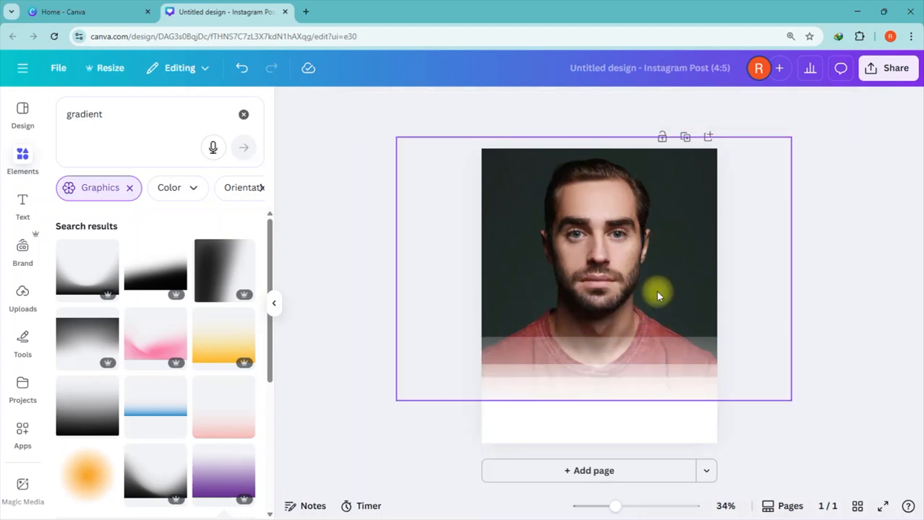
left_click(637, 397)
left_click(654, 350)
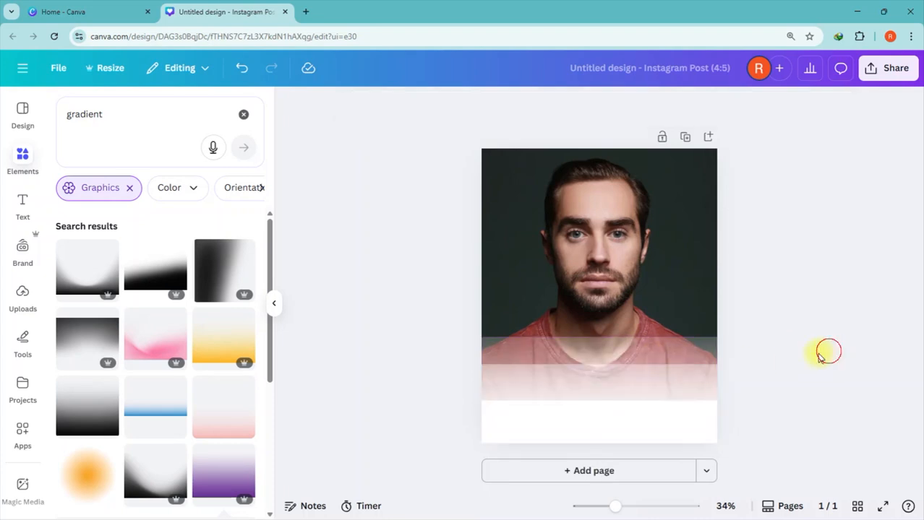
left_click(649, 414)
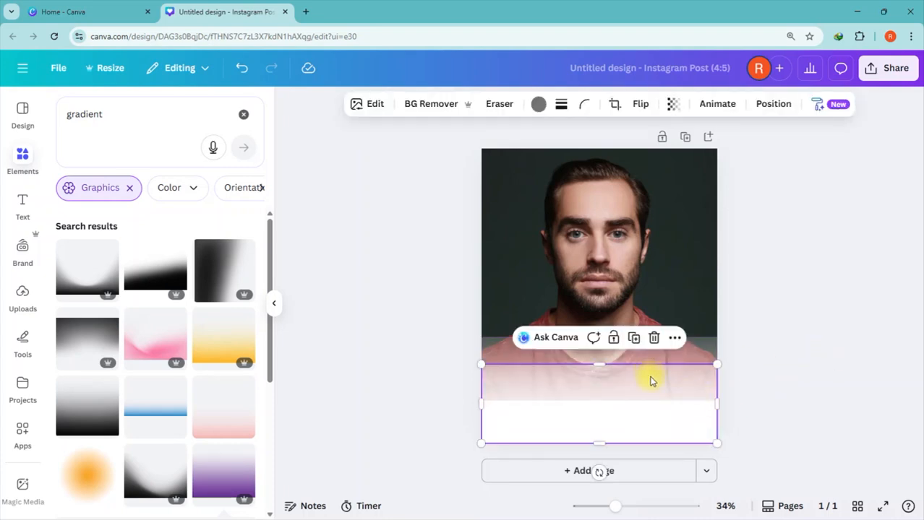
left_click(654, 337)
left_click(649, 363)
left_click(654, 312)
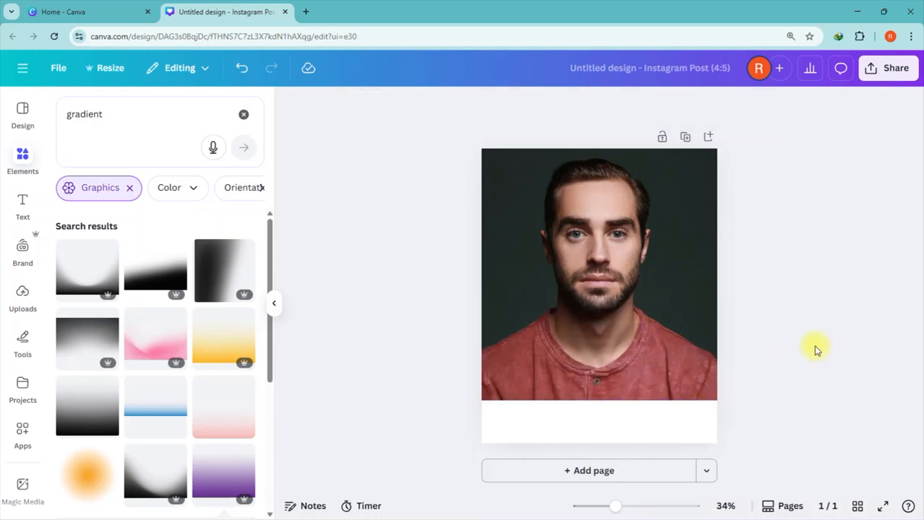
- Add a square shape and stretch it into a full-width rectangle along the page's lower edge
left_click(18, 156)
left_click(16, 154)
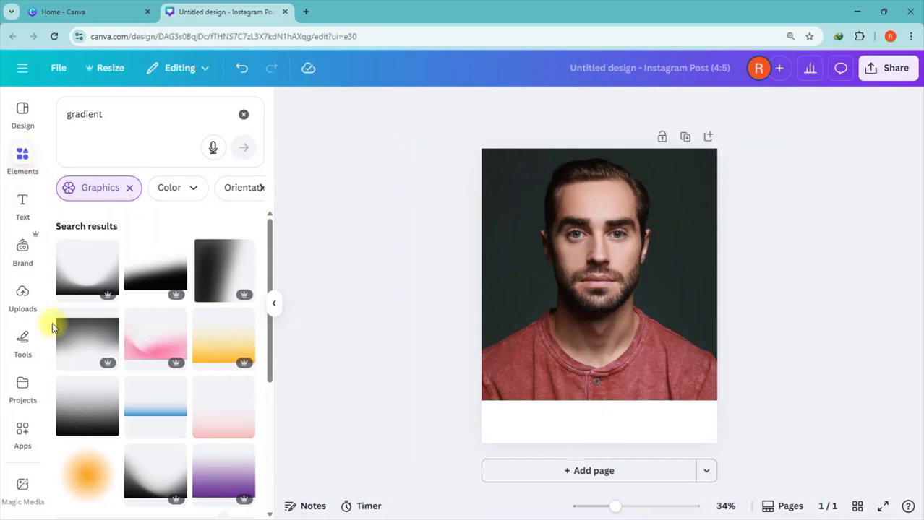
left_click(24, 352)
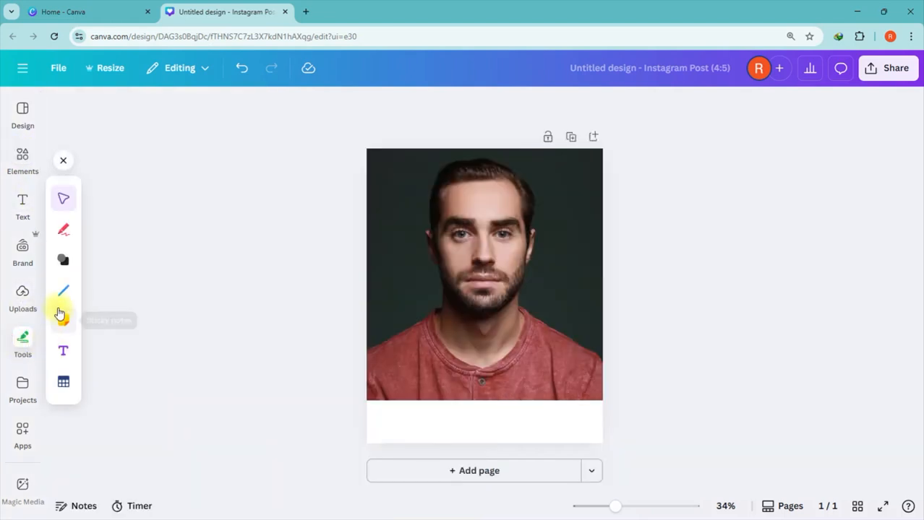
left_click(64, 261)
left_click(101, 199)
left_click_drag(438, 303, 602, 422)
- Fill the rectangle with the monochromatic 180° linear gradient from #feffff to #c5c5c5
left_click(212, 103)
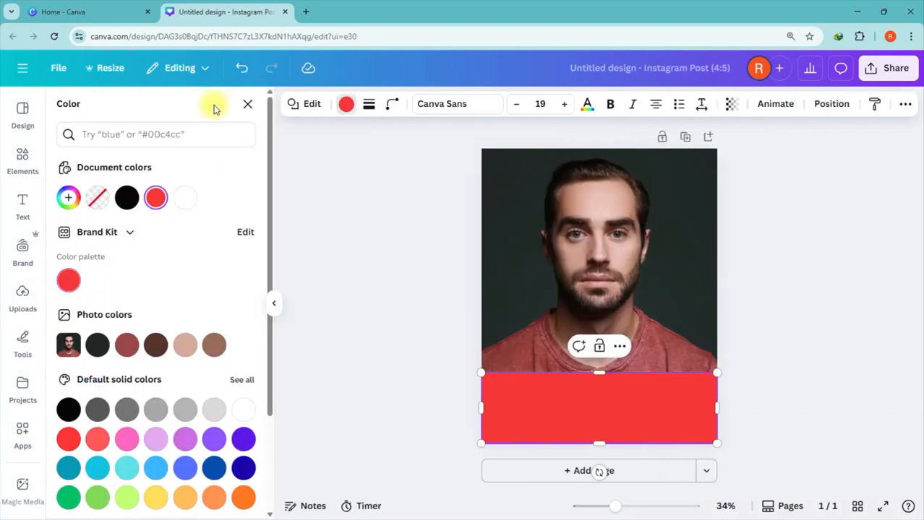
scroll(120, 362, "down", 2)
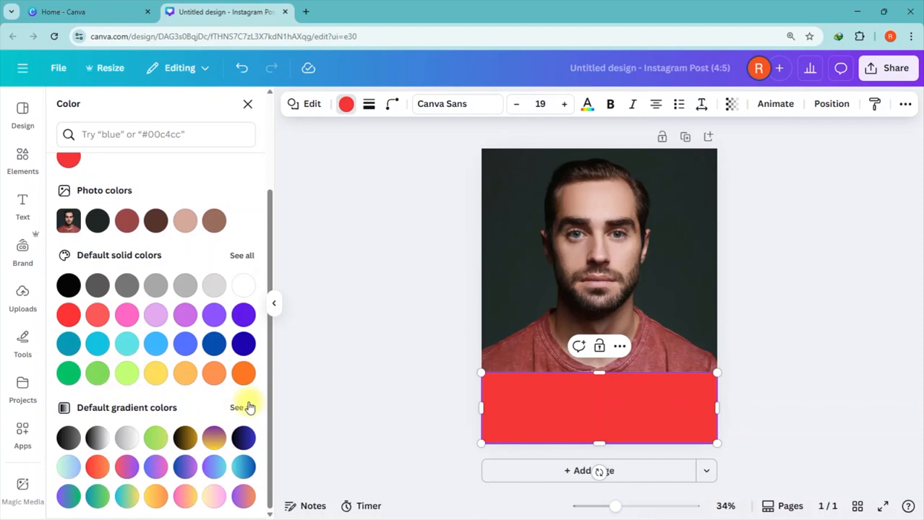
left_click(125, 437)
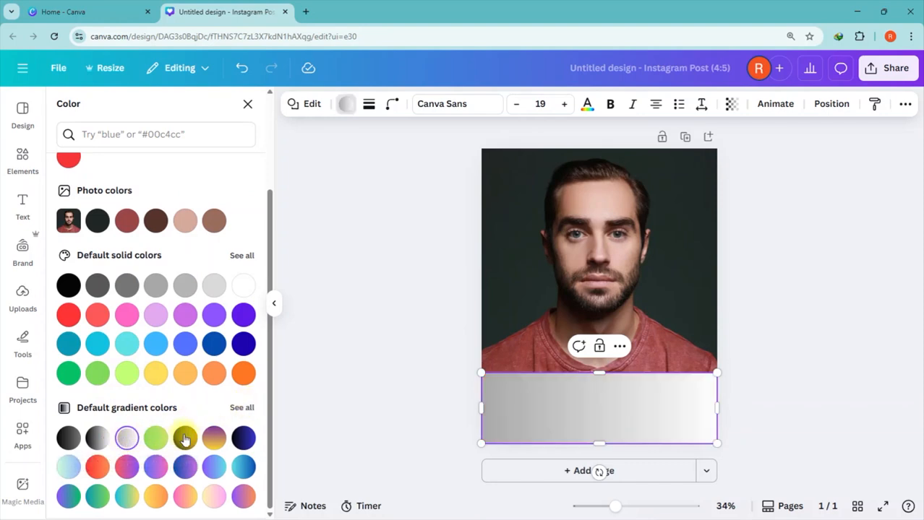
left_click(243, 409)
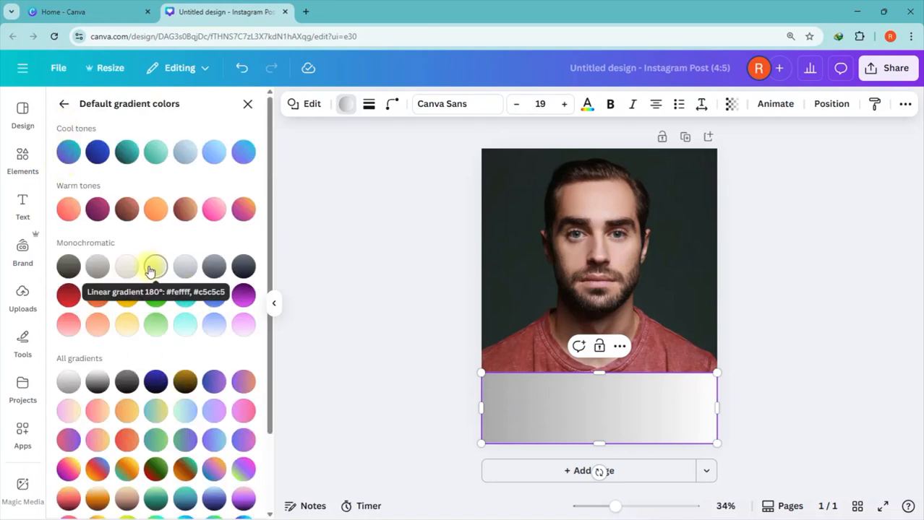
left_click(153, 268)
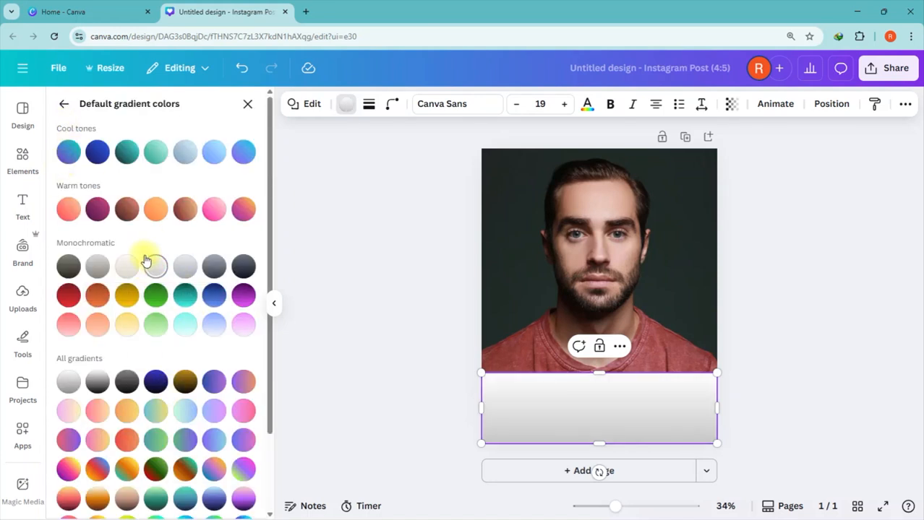
- Change both colors of the rectangle's gradient to pure white, #FFFFFF
left_click(64, 103)
scroll(178, 268, "up", 2)
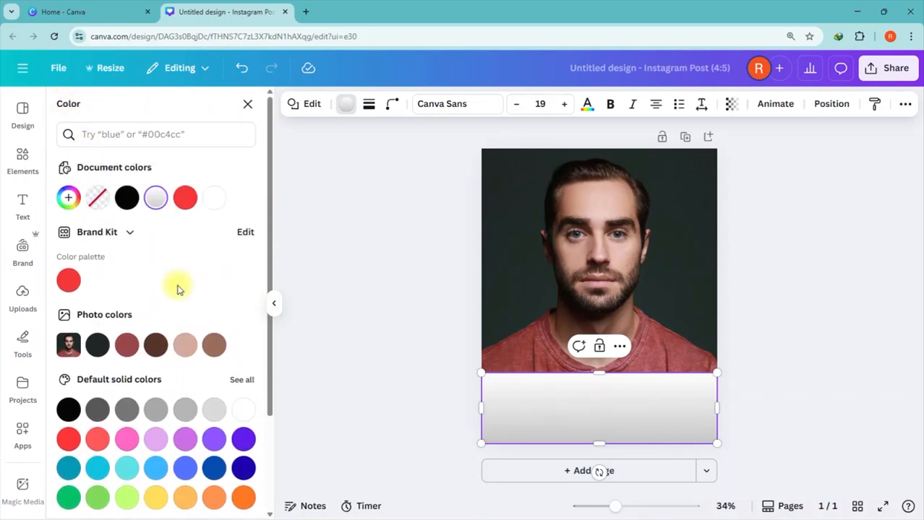
left_click(157, 200)
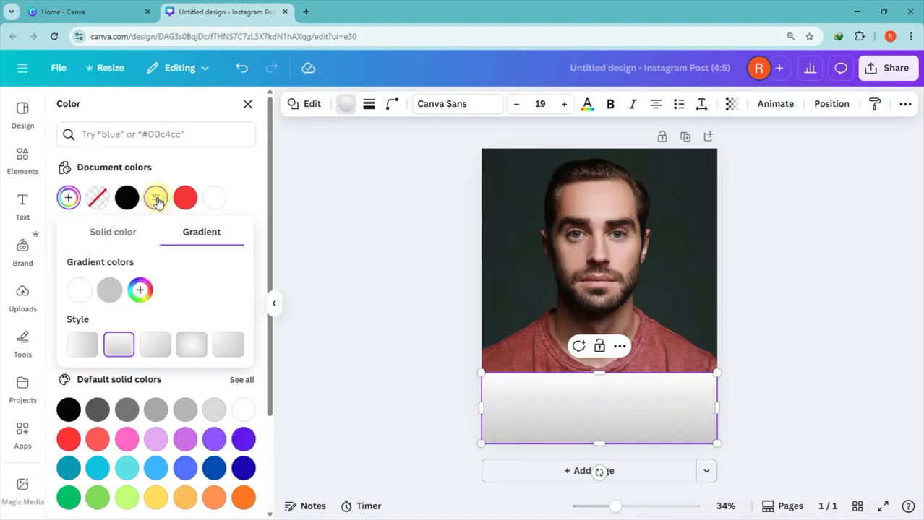
left_click(83, 302)
left_click_drag(85, 331, 78, 307)
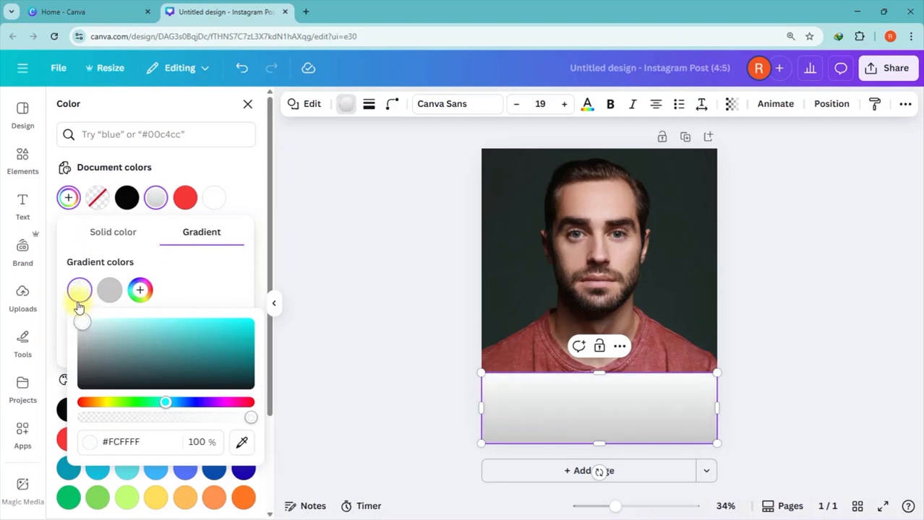
left_click(110, 289)
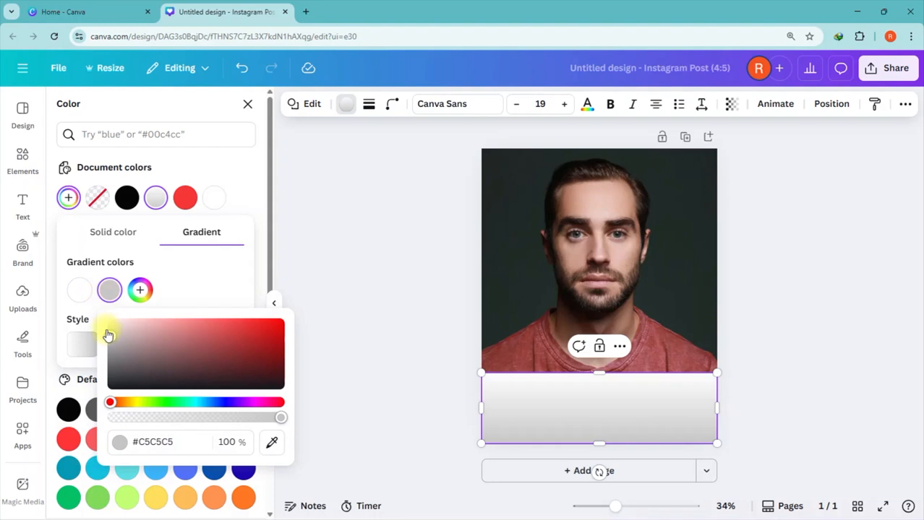
left_click_drag(106, 330, 107, 289)
left_click(214, 283)
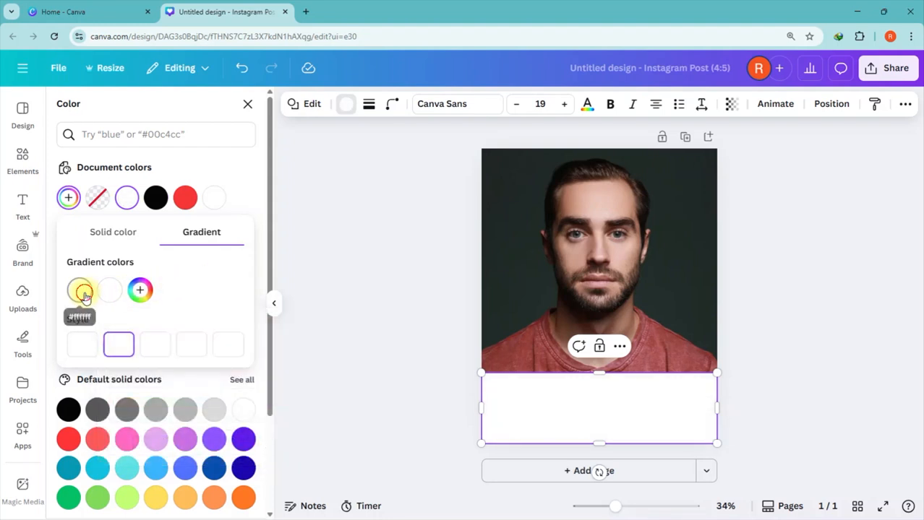
- Lower the opacity of the gradient's first white color to about 56%
left_click(81, 291)
left_click_drag(251, 421, 108, 423)
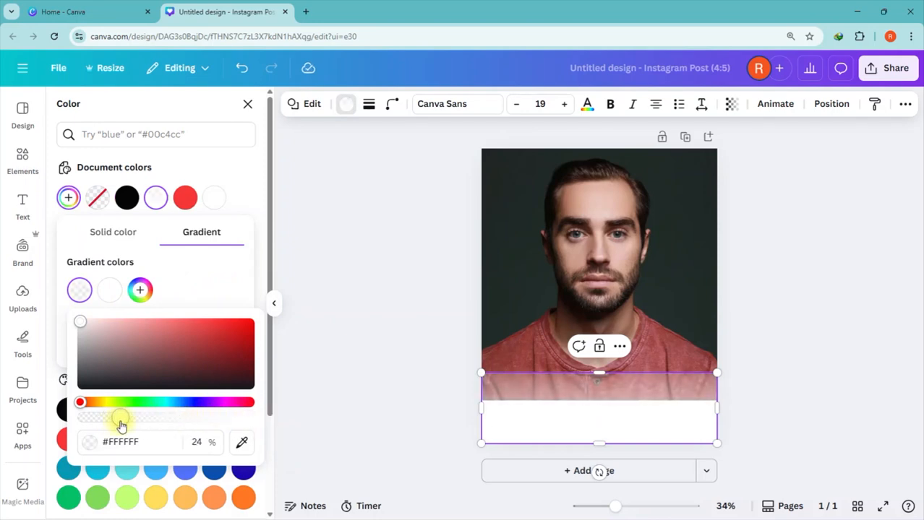
left_click(159, 419)
left_click_drag(173, 425, 182, 424)
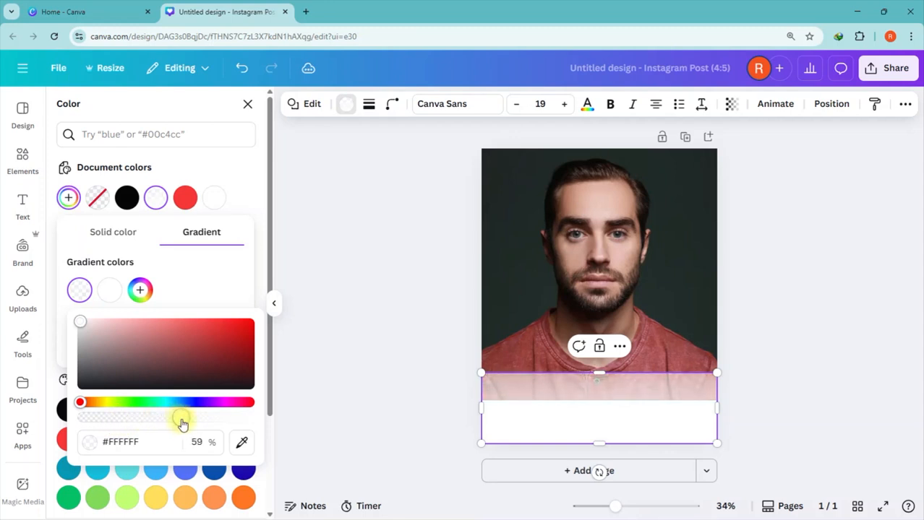
left_click(212, 272)
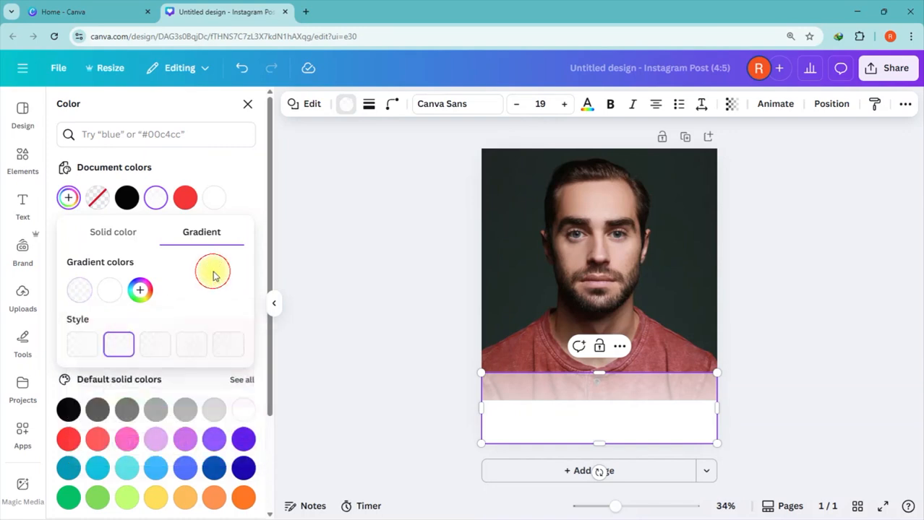
- Enlarge the portrait to reach the page's lower edge and fit the gradient rectangle over its lower third, up to the chin
left_click_drag(563, 391, 597, 303)
left_click(592, 367)
left_click_drag(600, 400, 600, 443)
left_click_drag(616, 310, 622, 414)
left_click_drag(597, 373, 592, 339)
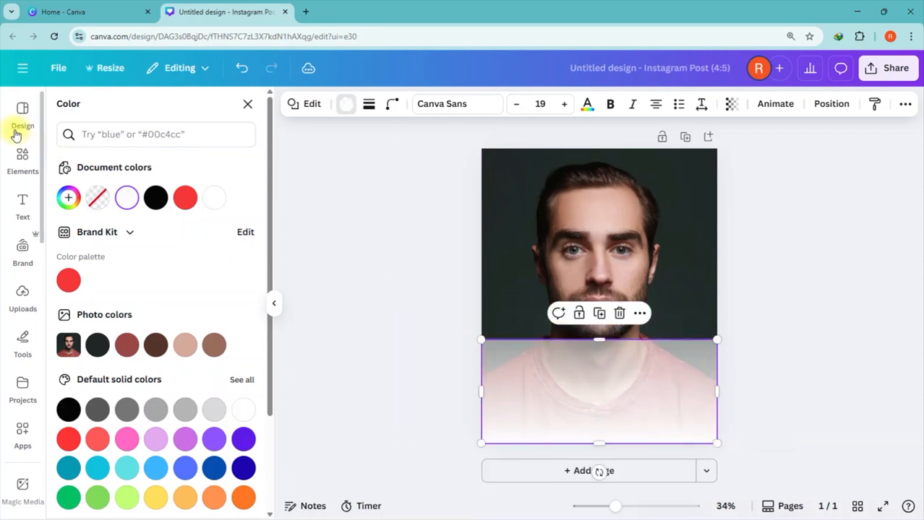
- Reduce the opacity of the gradient's first white color to 3% and deselect the rectangle
left_click(125, 199)
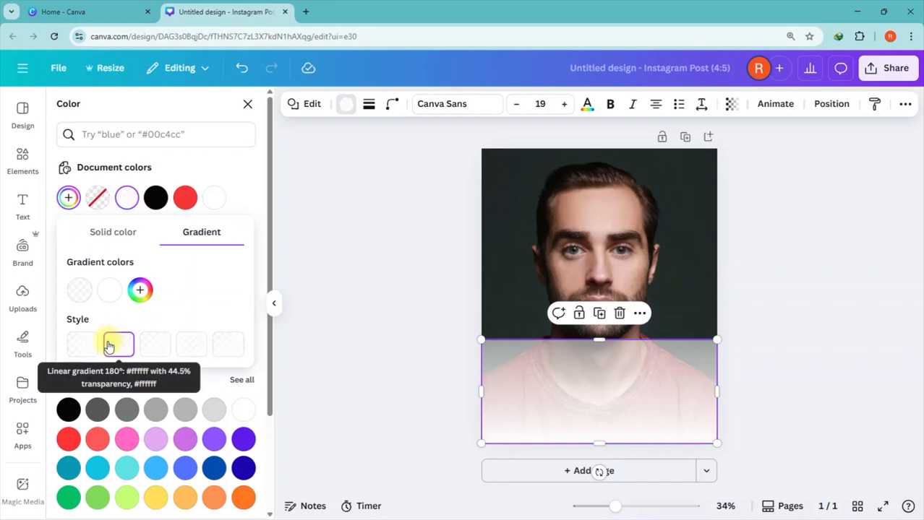
left_click(81, 290)
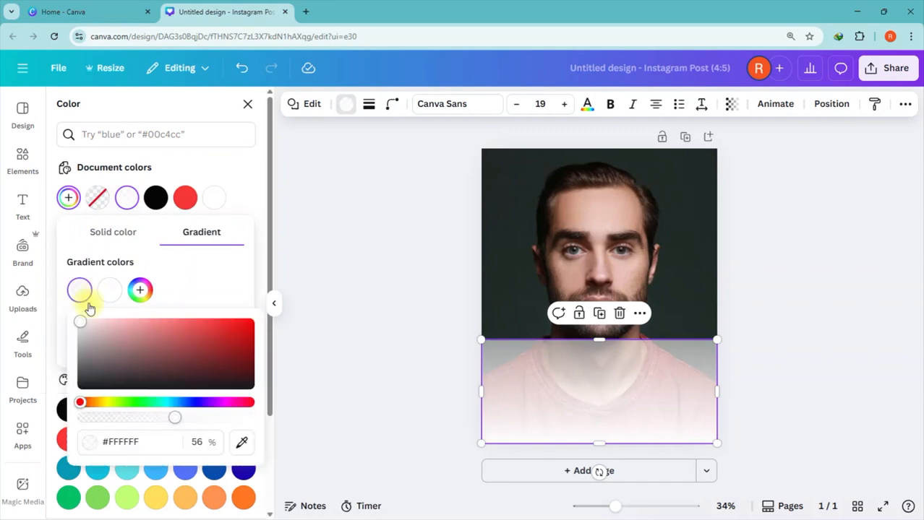
left_click_drag(174, 419, 84, 421)
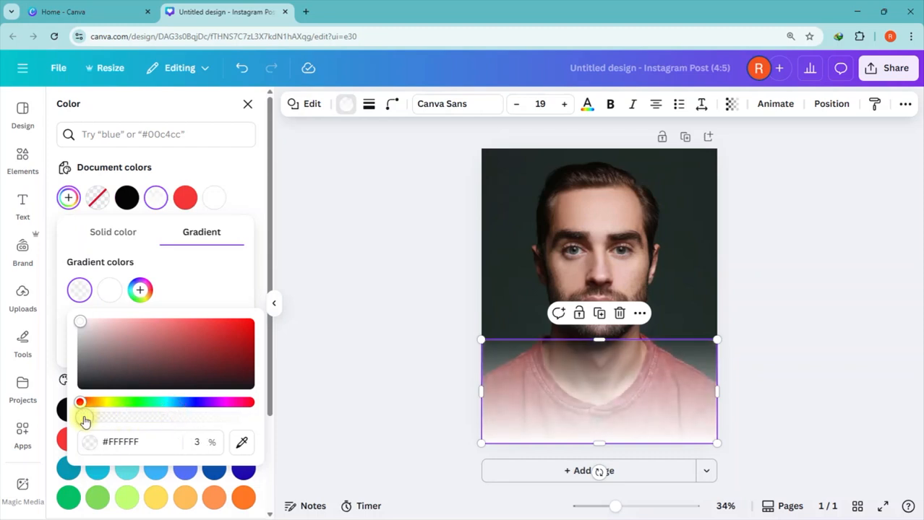
left_click(808, 315)
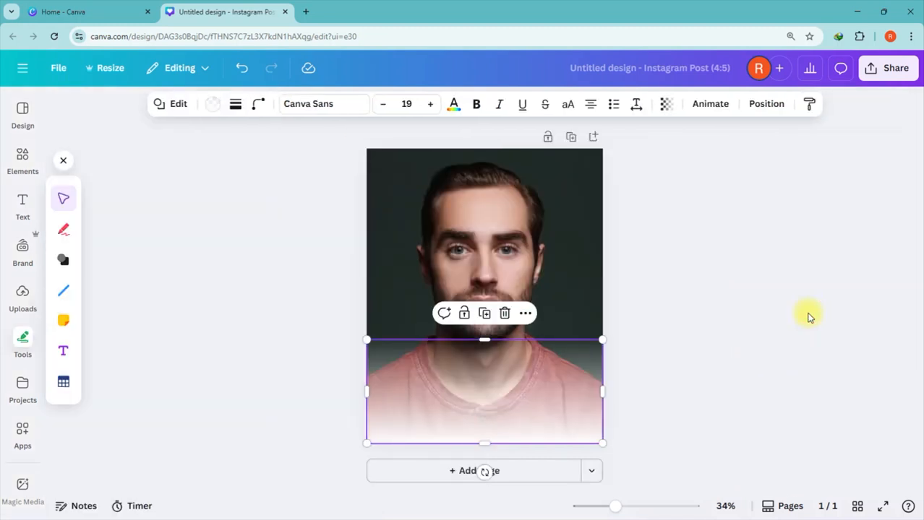
left_click(810, 318)
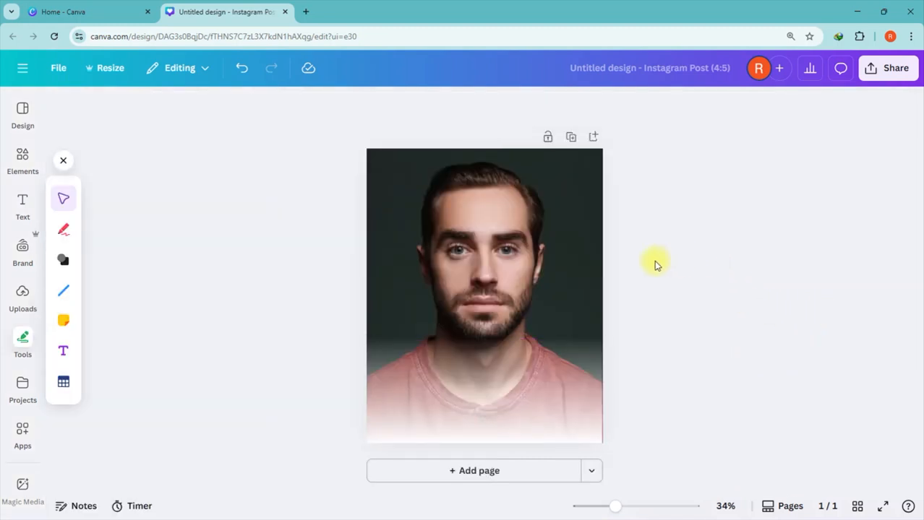